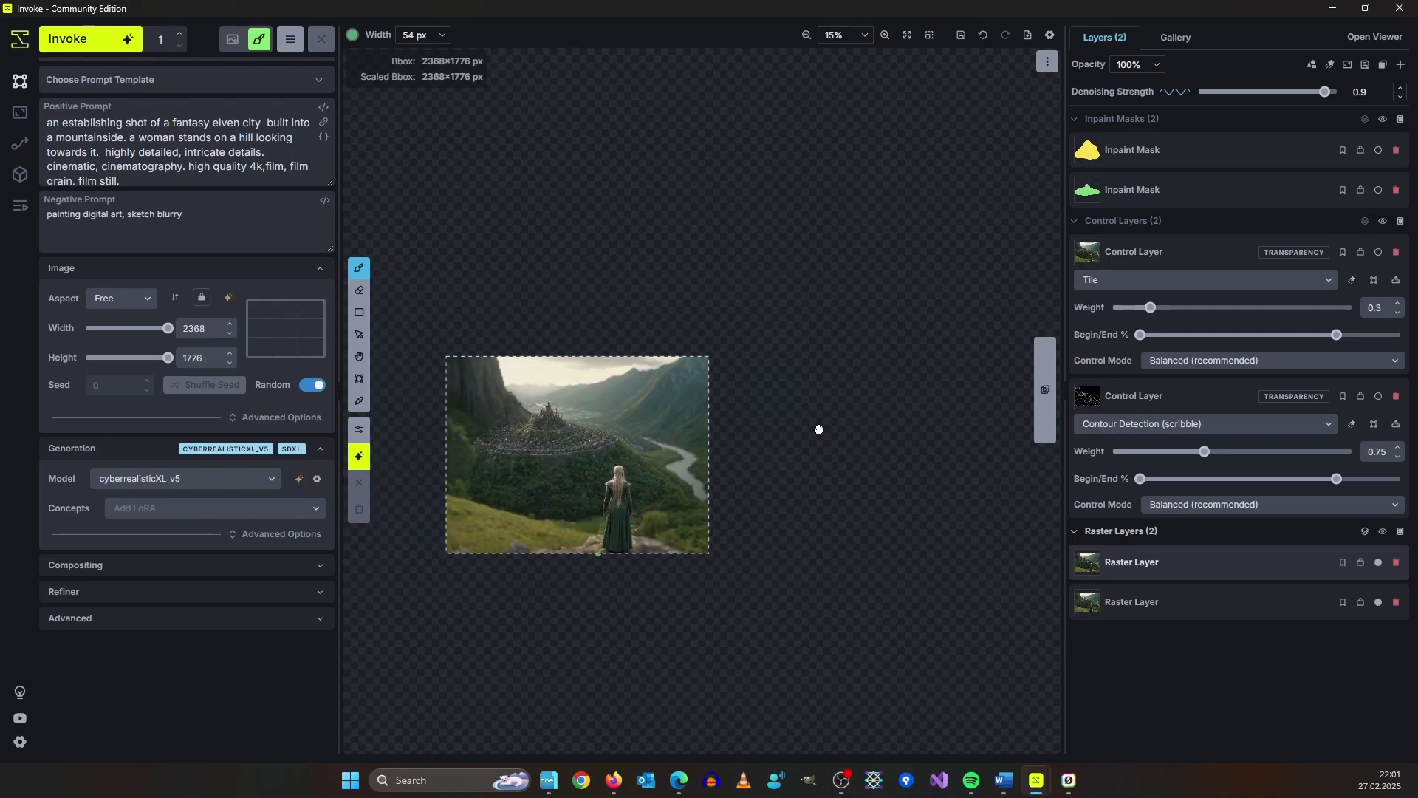
- Zoom in and pan across the elven city image on the canvas
scroll(614, 304, up, 3)
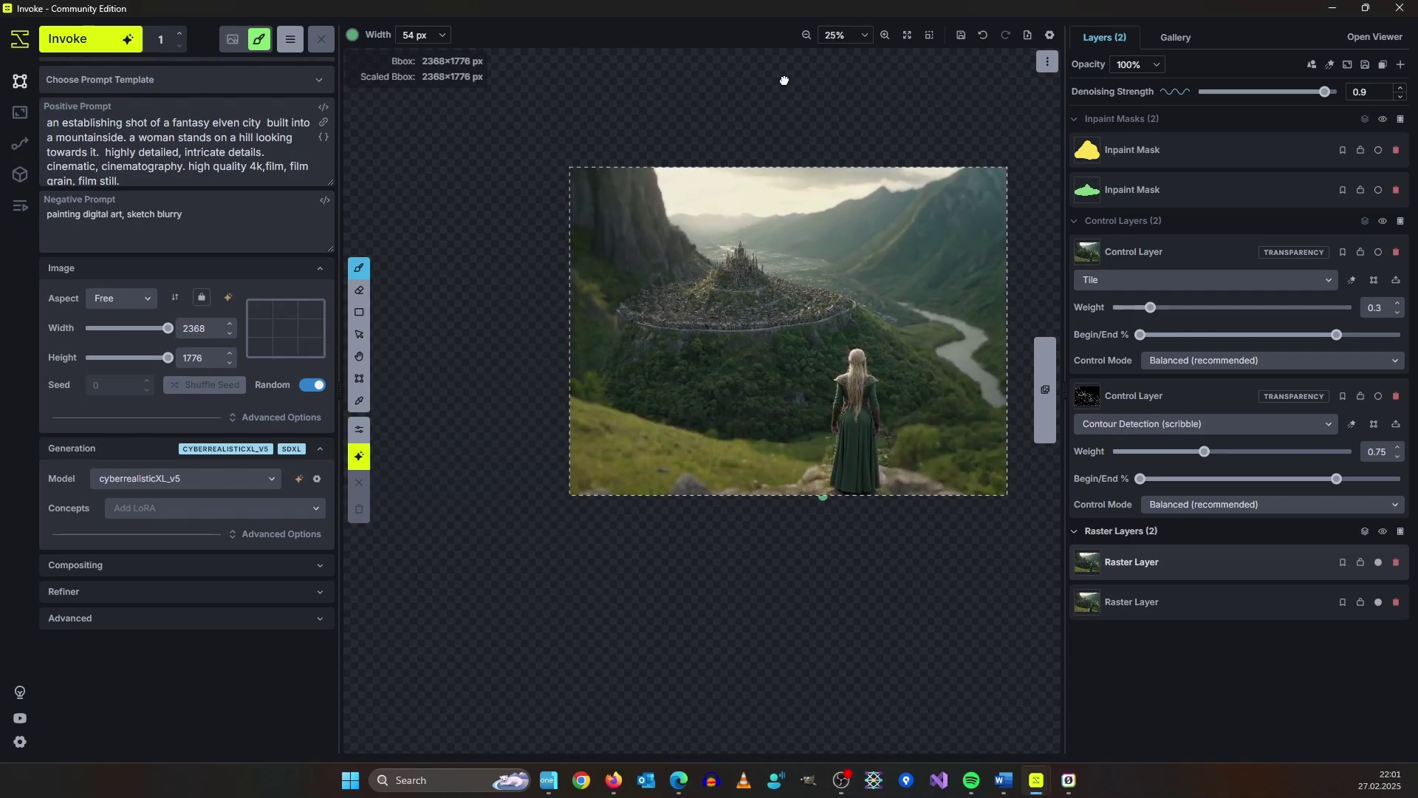
scroll(754, 348, up, 2)
drag(871, 312, 776, 319)
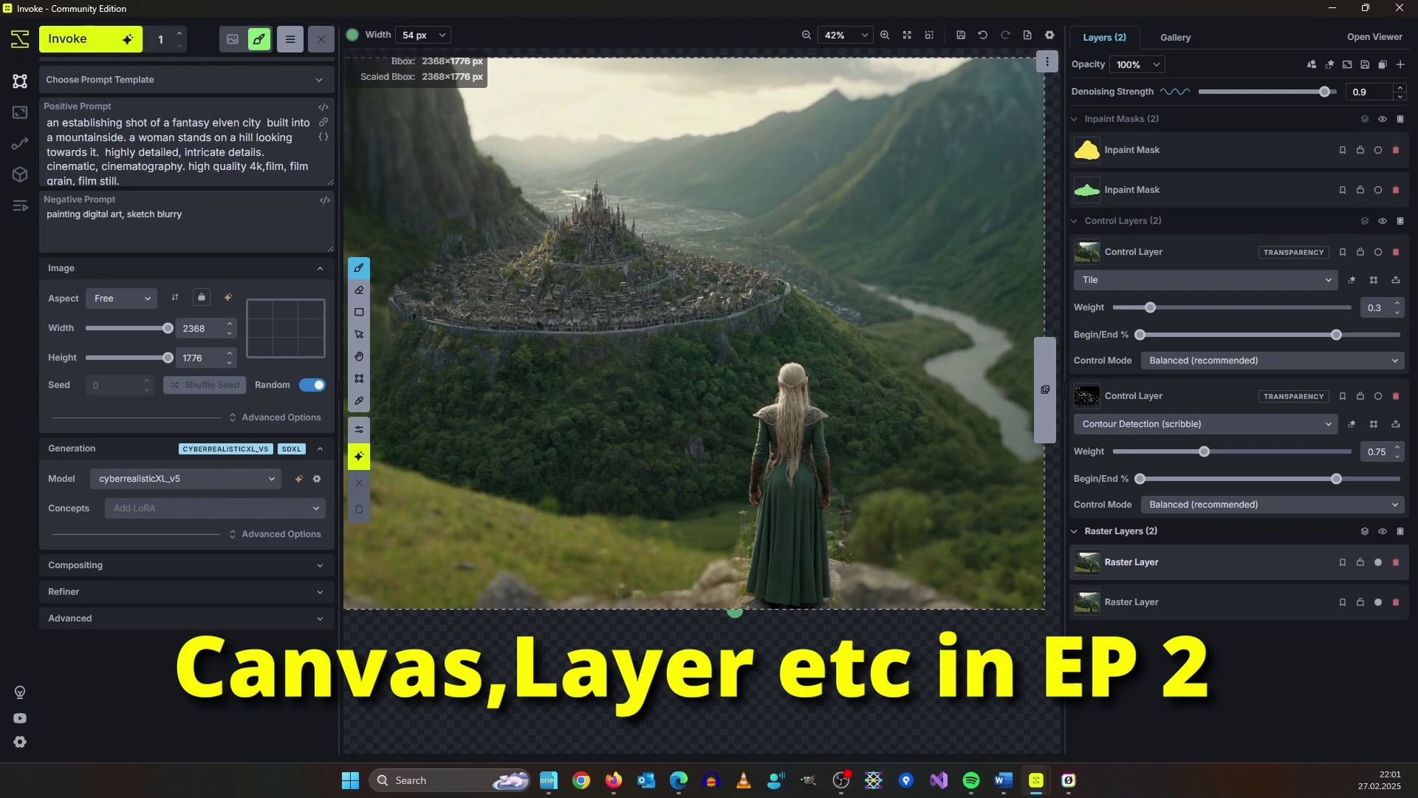
drag(982, 210, 891, 259)
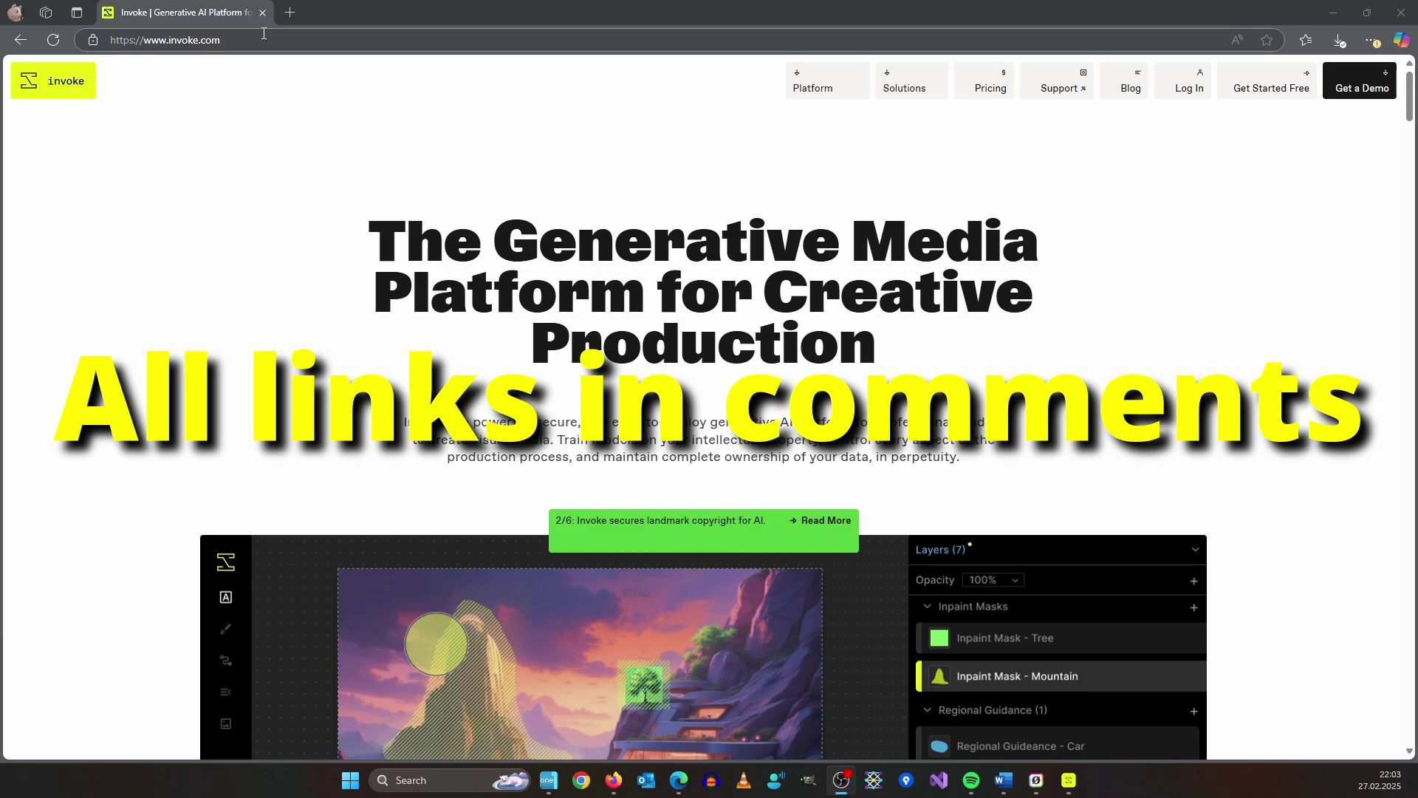
- Go to the Community Edition (Downloadable) page and scroll to its Windows, Mac and Linux downloads
click(829, 94)
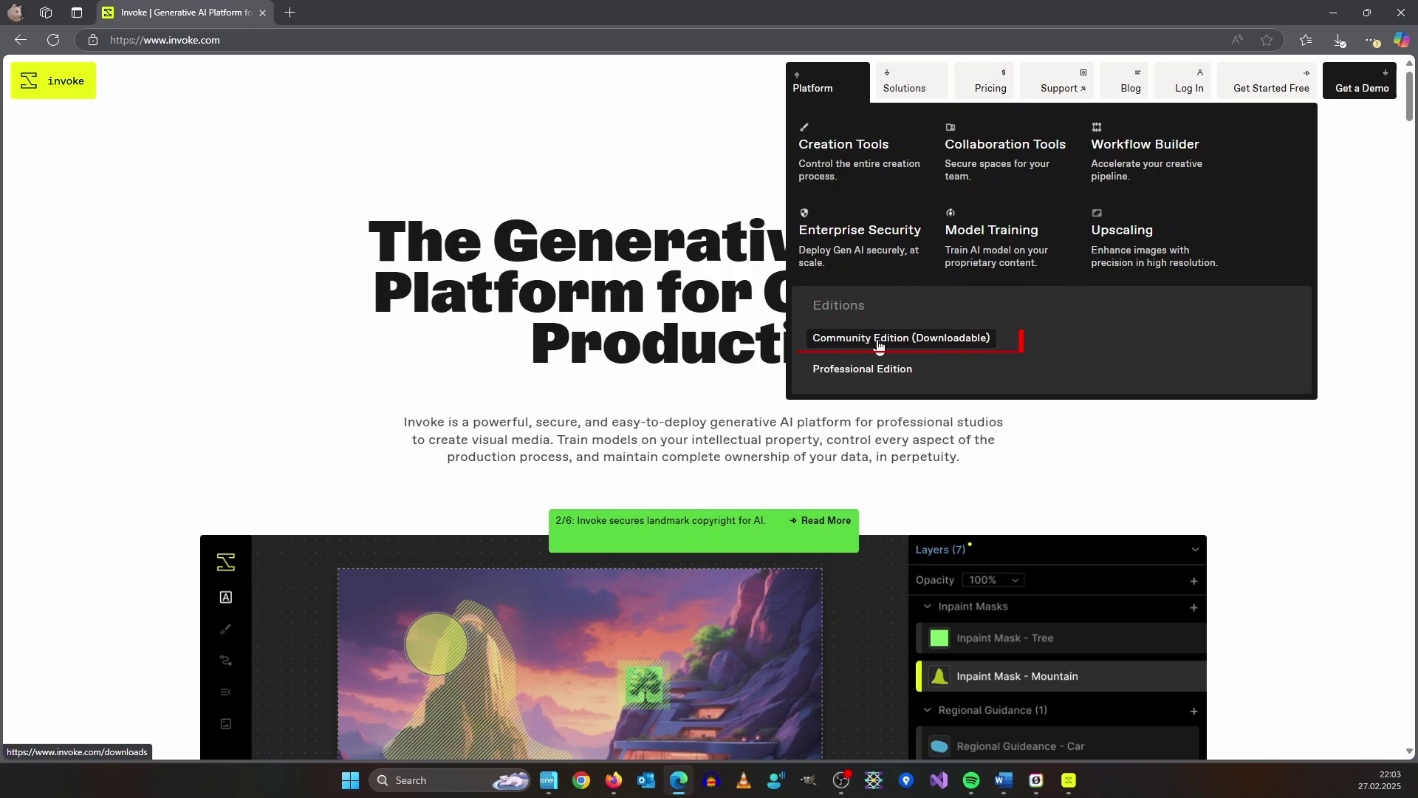
click(879, 346)
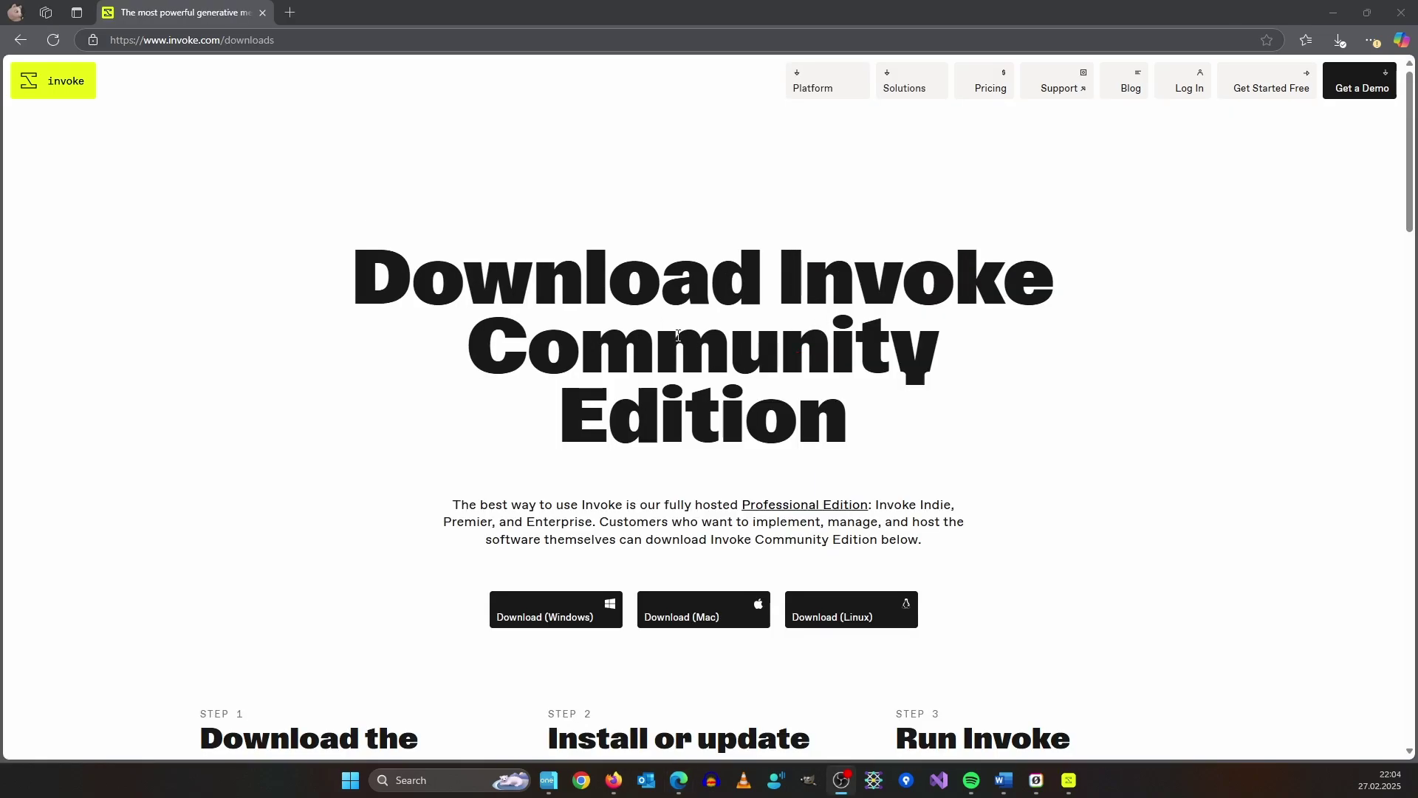
scroll(678, 335, down, 2)
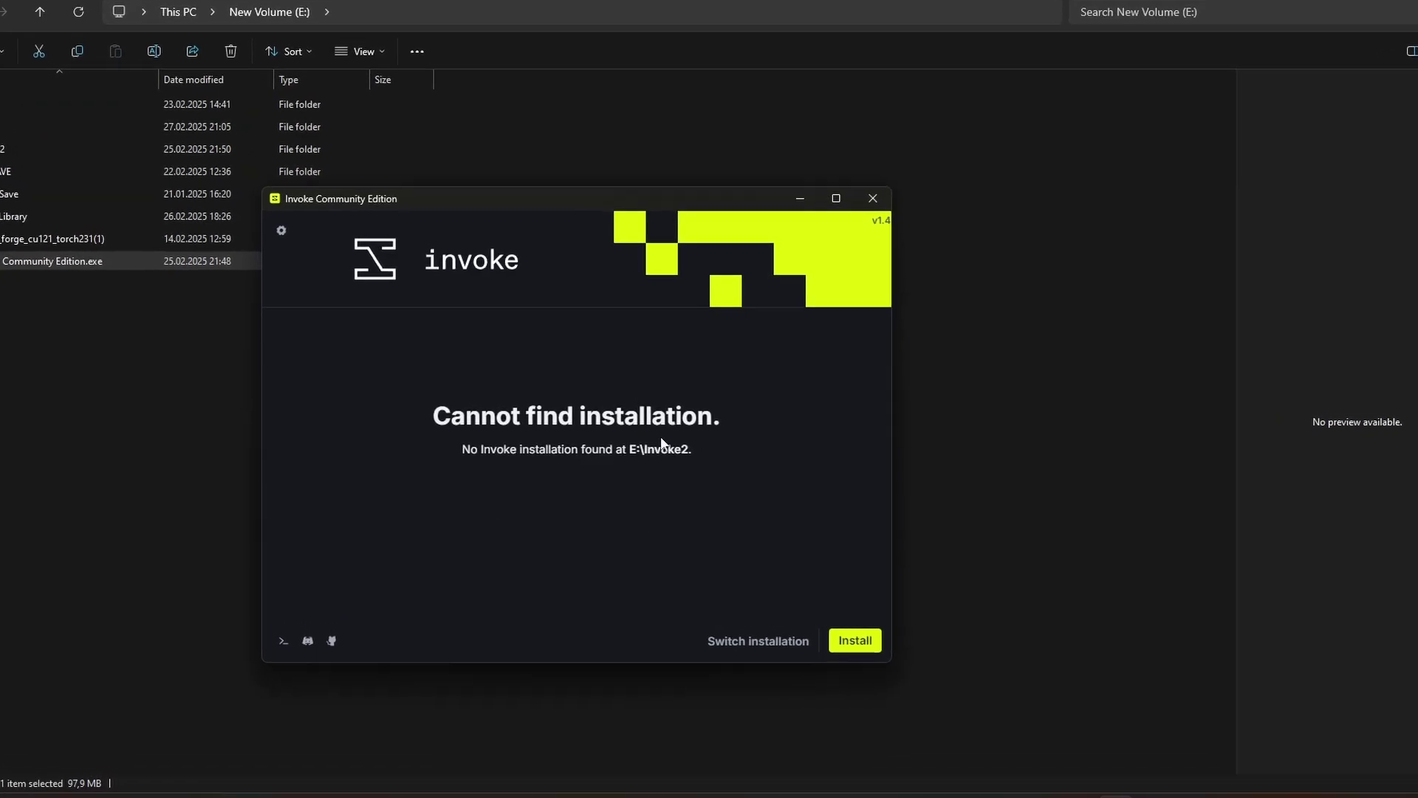
- Install Invoke v5.7.0 at E:\Invoke2 for an Nvidia 30xx GPU
click(887, 675)
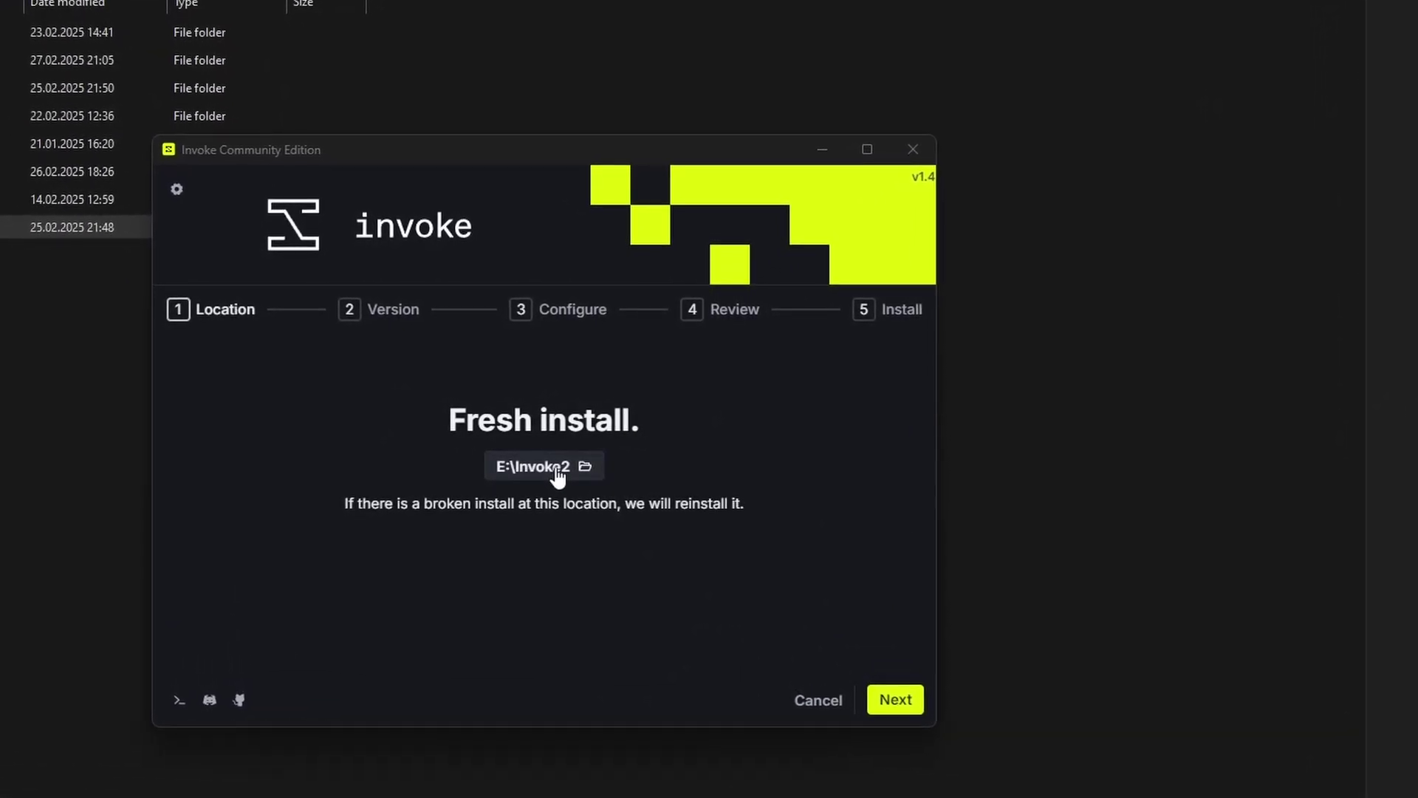
click(903, 710)
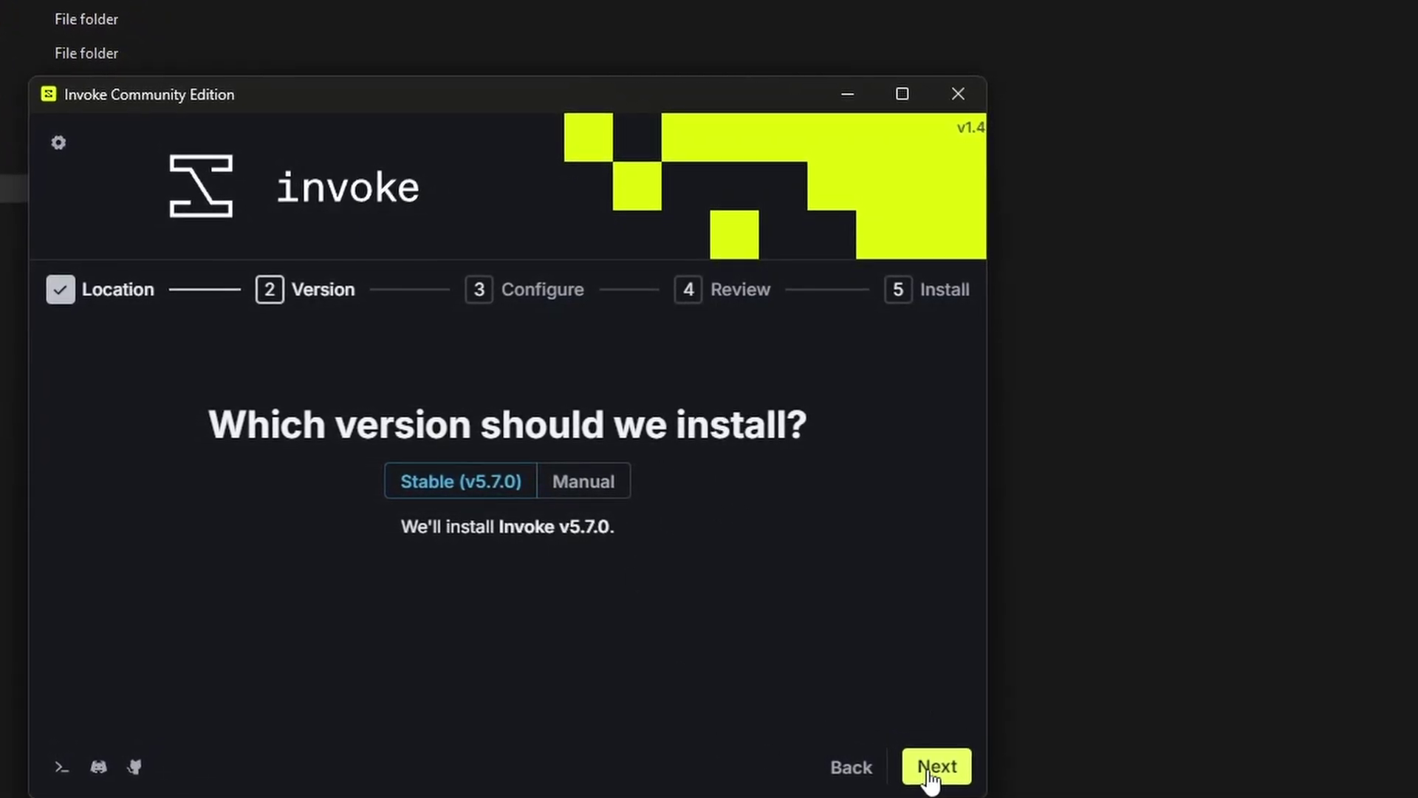
click(944, 776)
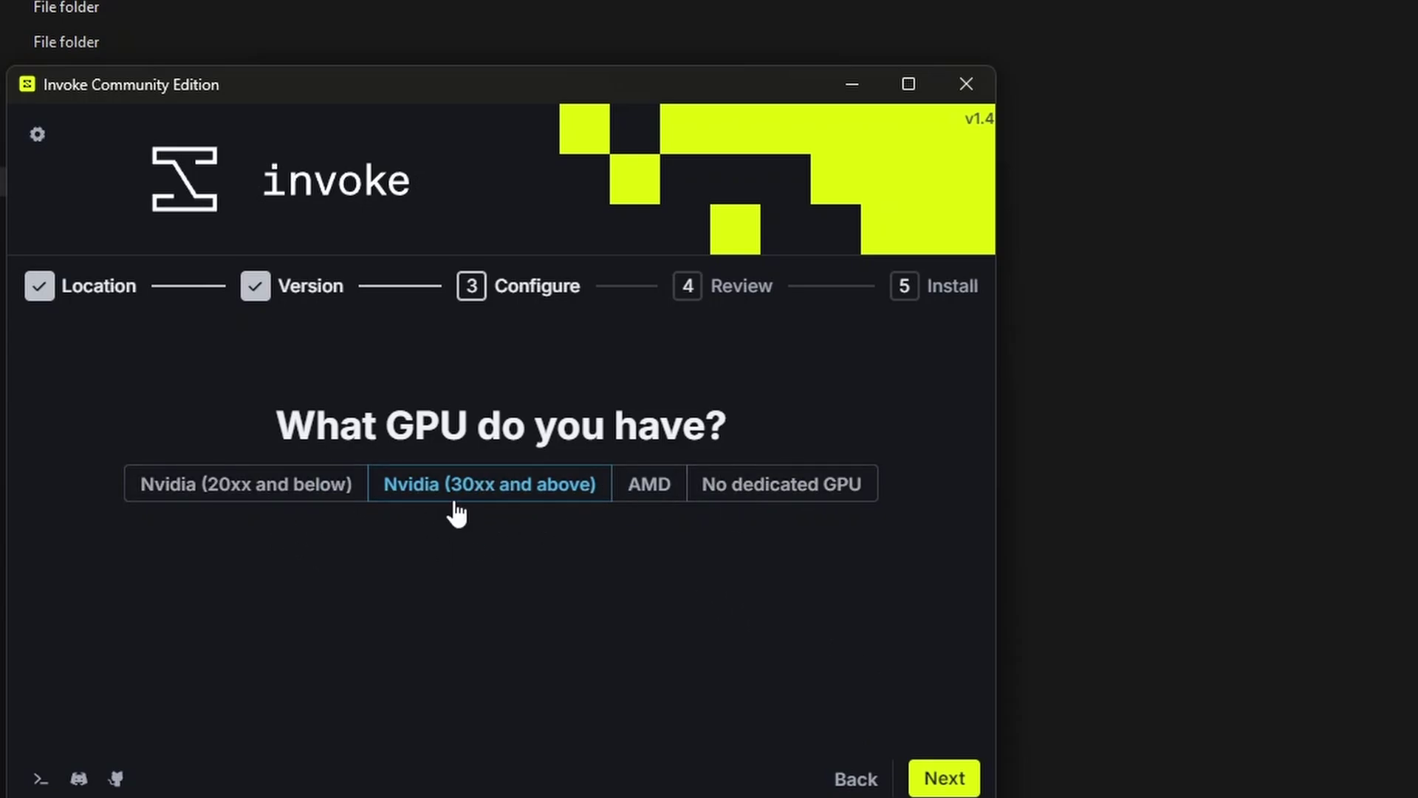
click(944, 778)
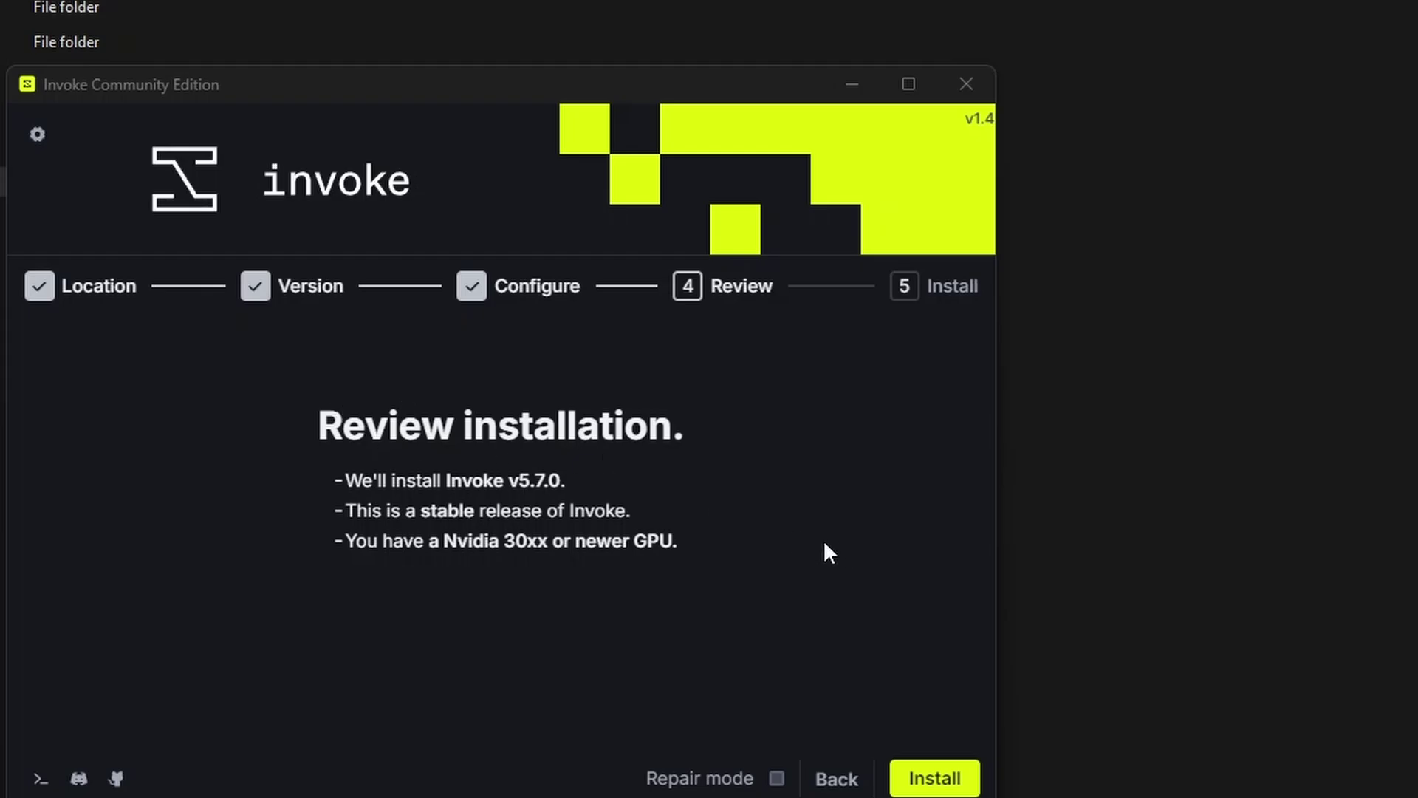
click(971, 776)
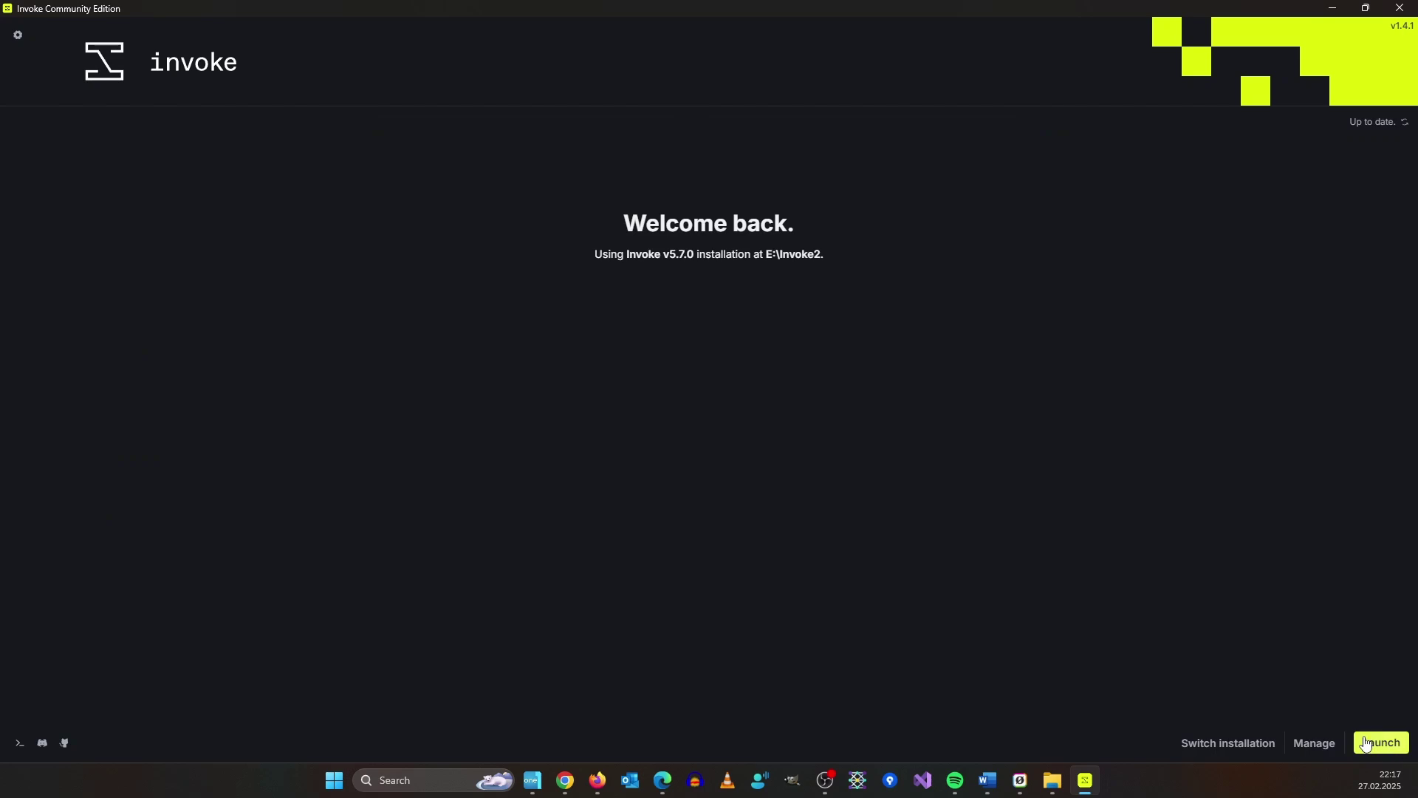
- Launch the freshly installed Invoke and let the workspace load
click(1379, 746)
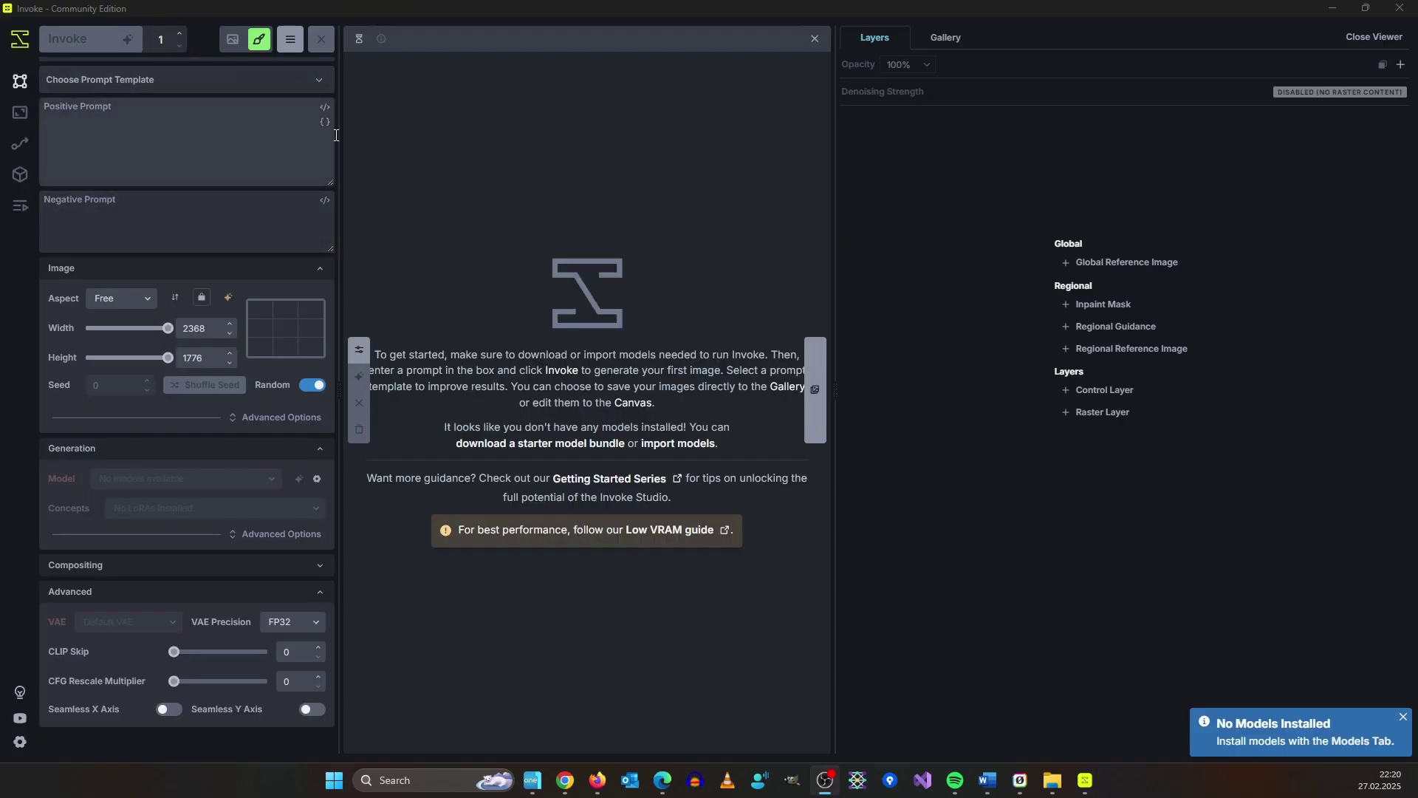
- Scan the pasted SDXL models folder from the Model Manager's Scan Folder option
click(18, 177)
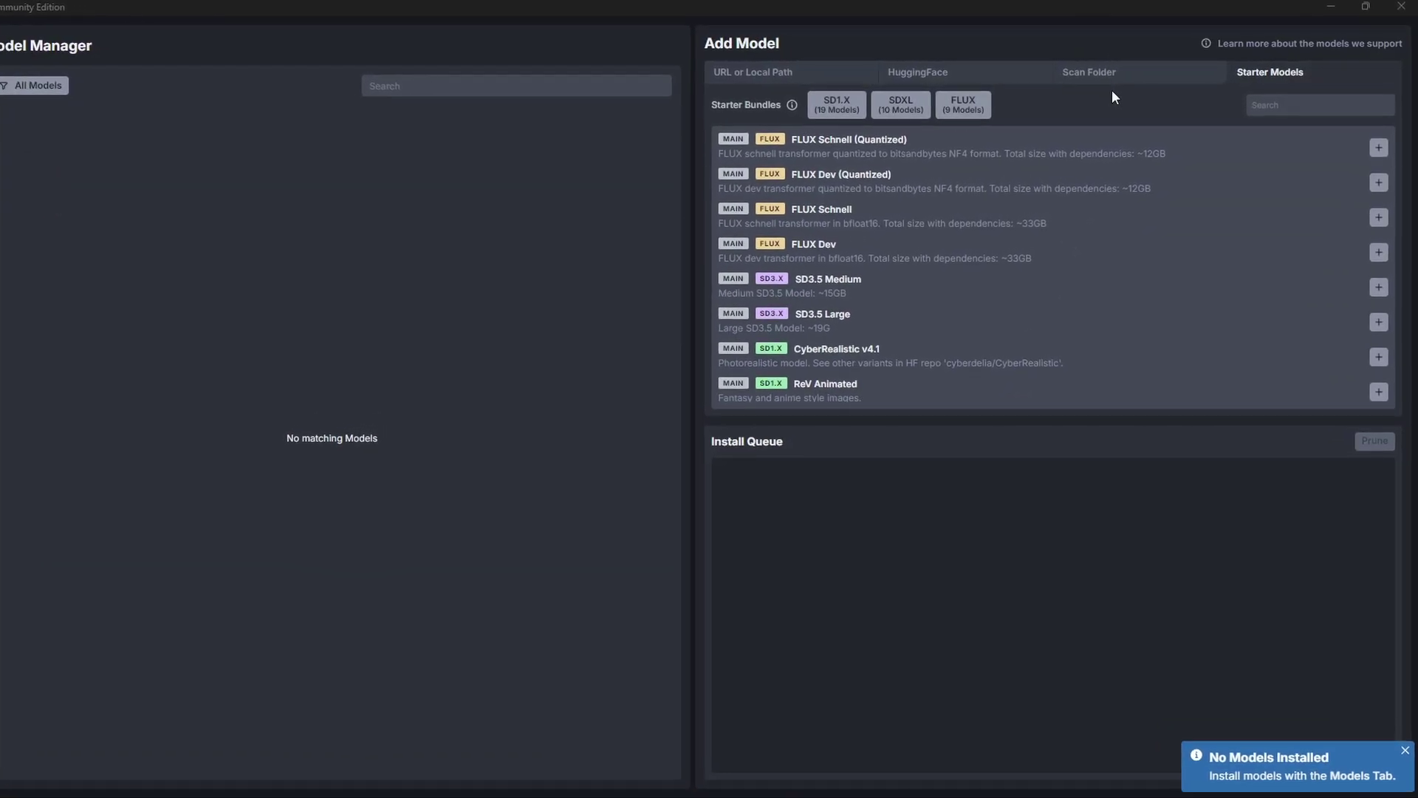
click(1108, 80)
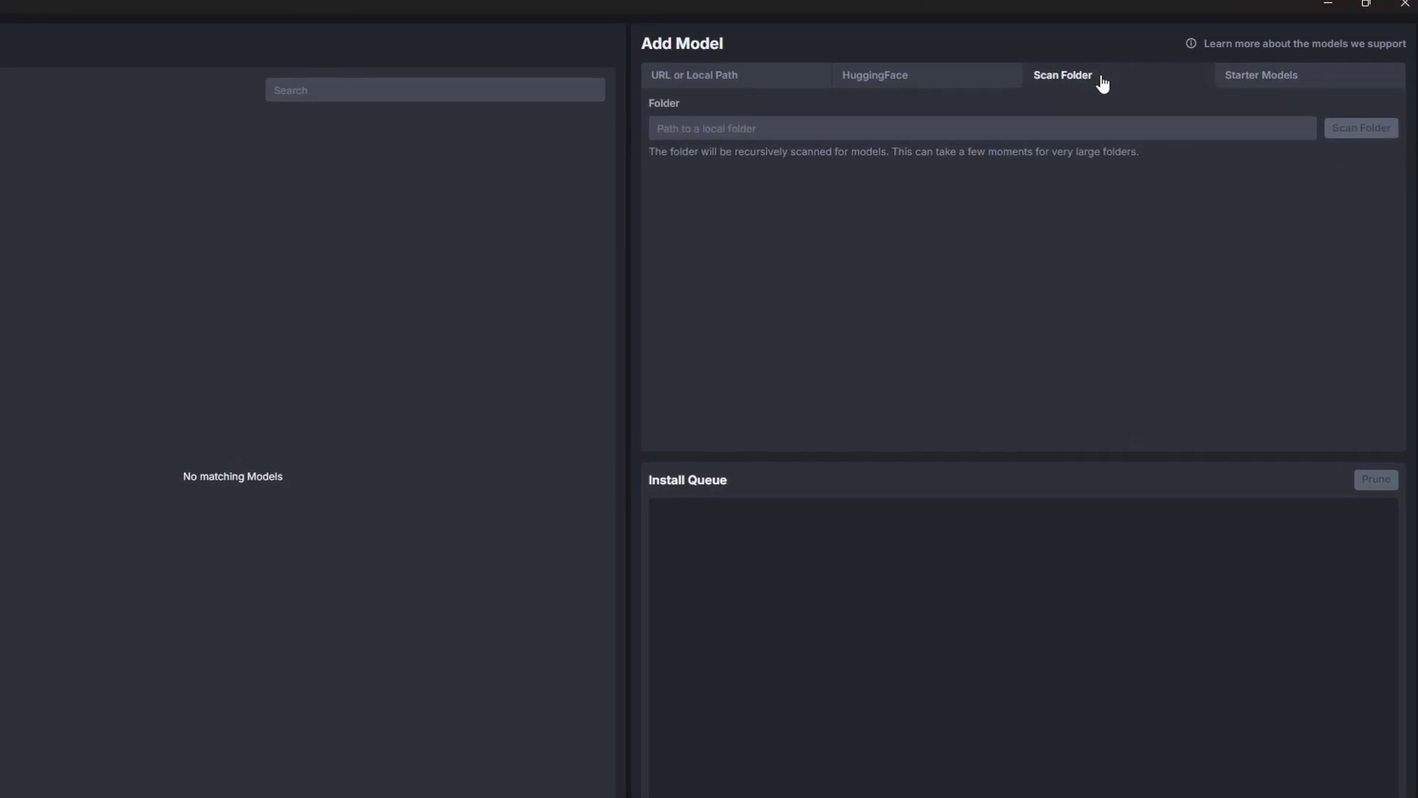
click(650, 141)
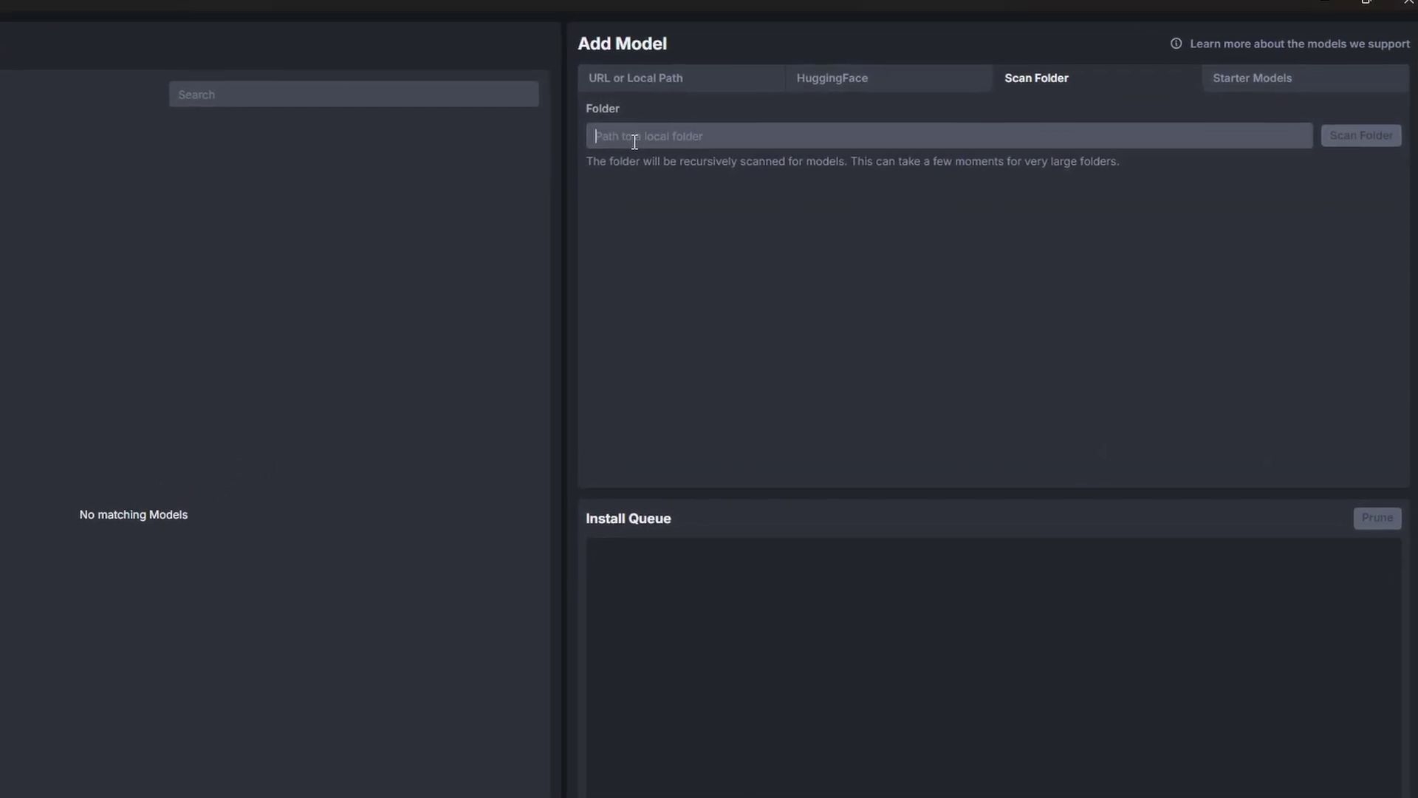
text(D:\Matrix\Models\StableDiffusion\SDXL)
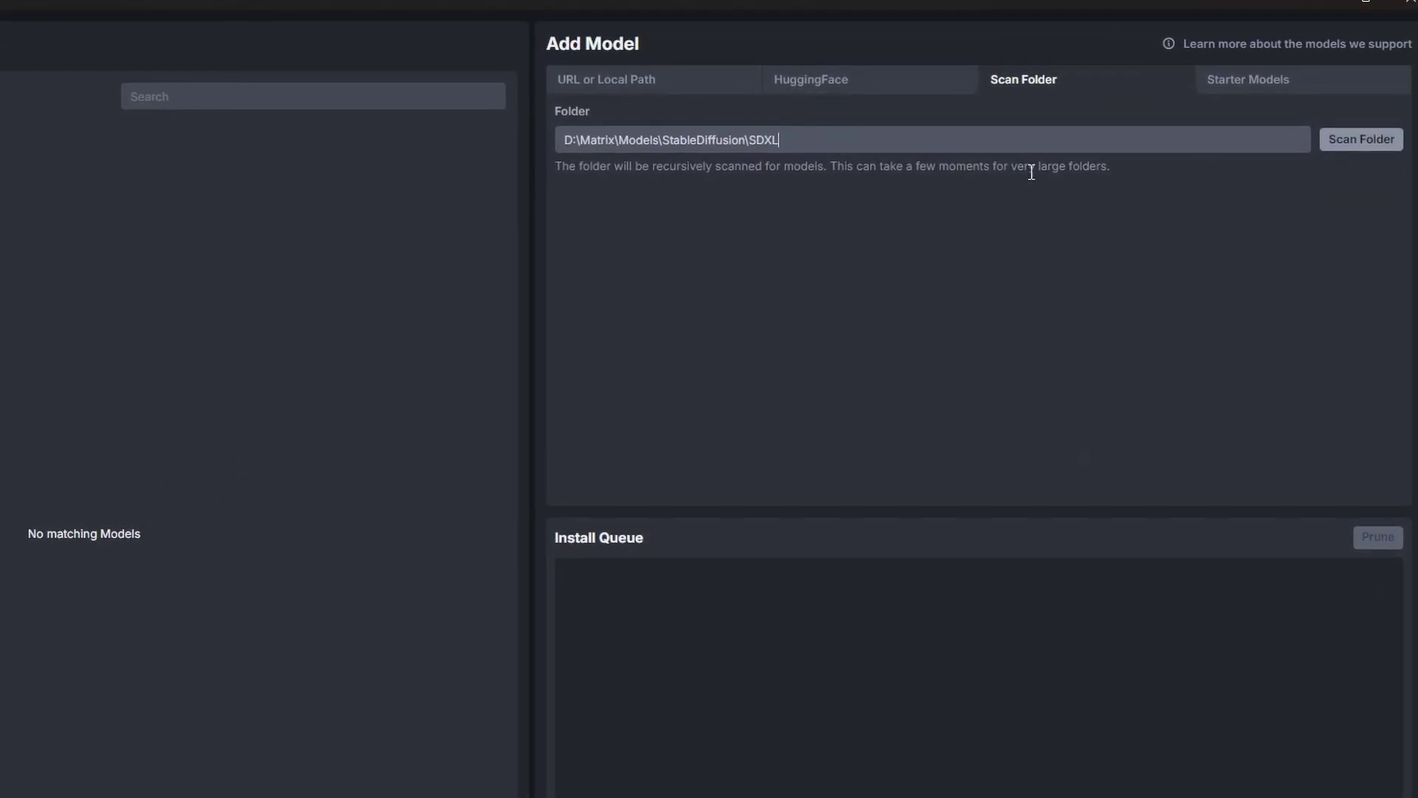
click(1357, 148)
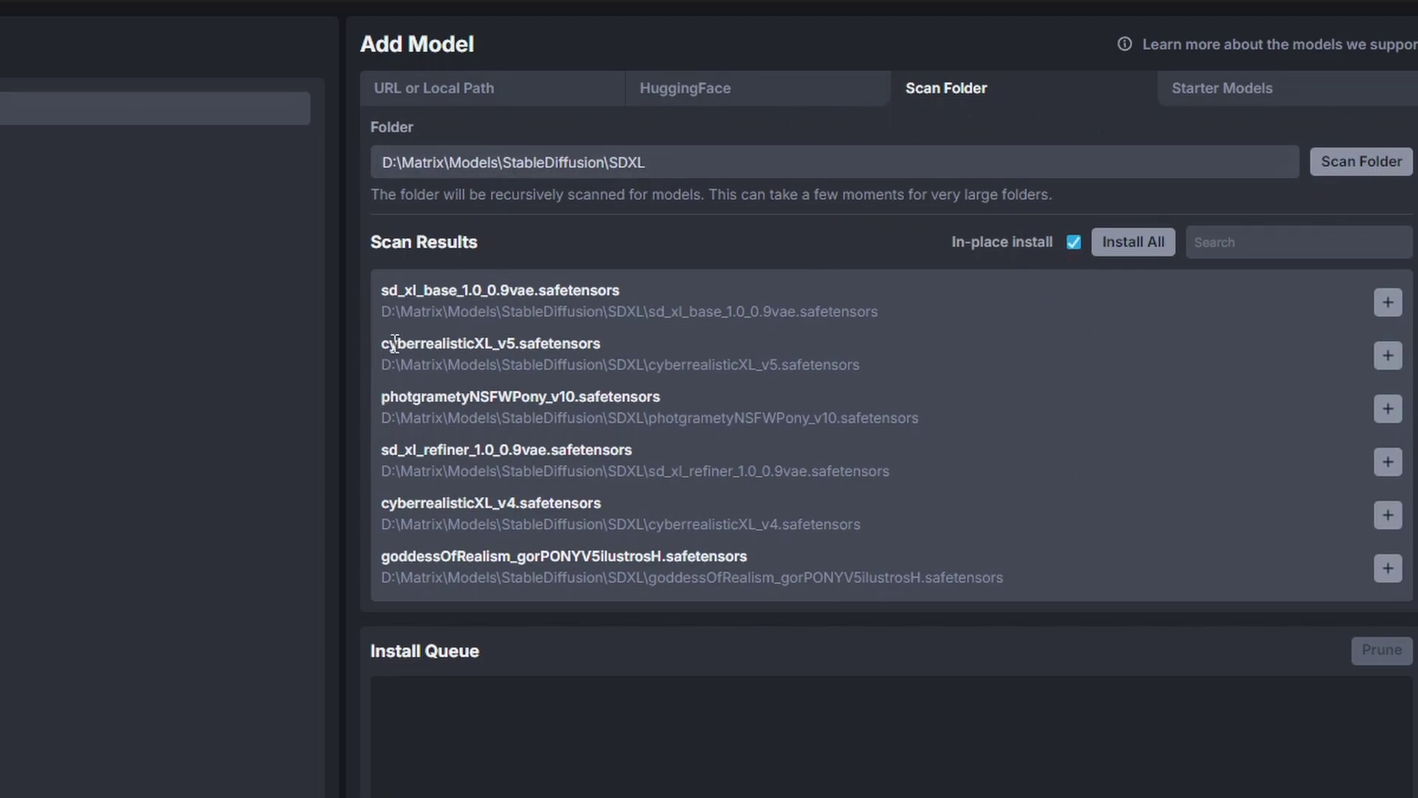
- Install cyberrealisticXL_v5 and juggernautXL_v8Rundiffusion from the scan results
click(1388, 355)
scroll(824, 383, down, 5)
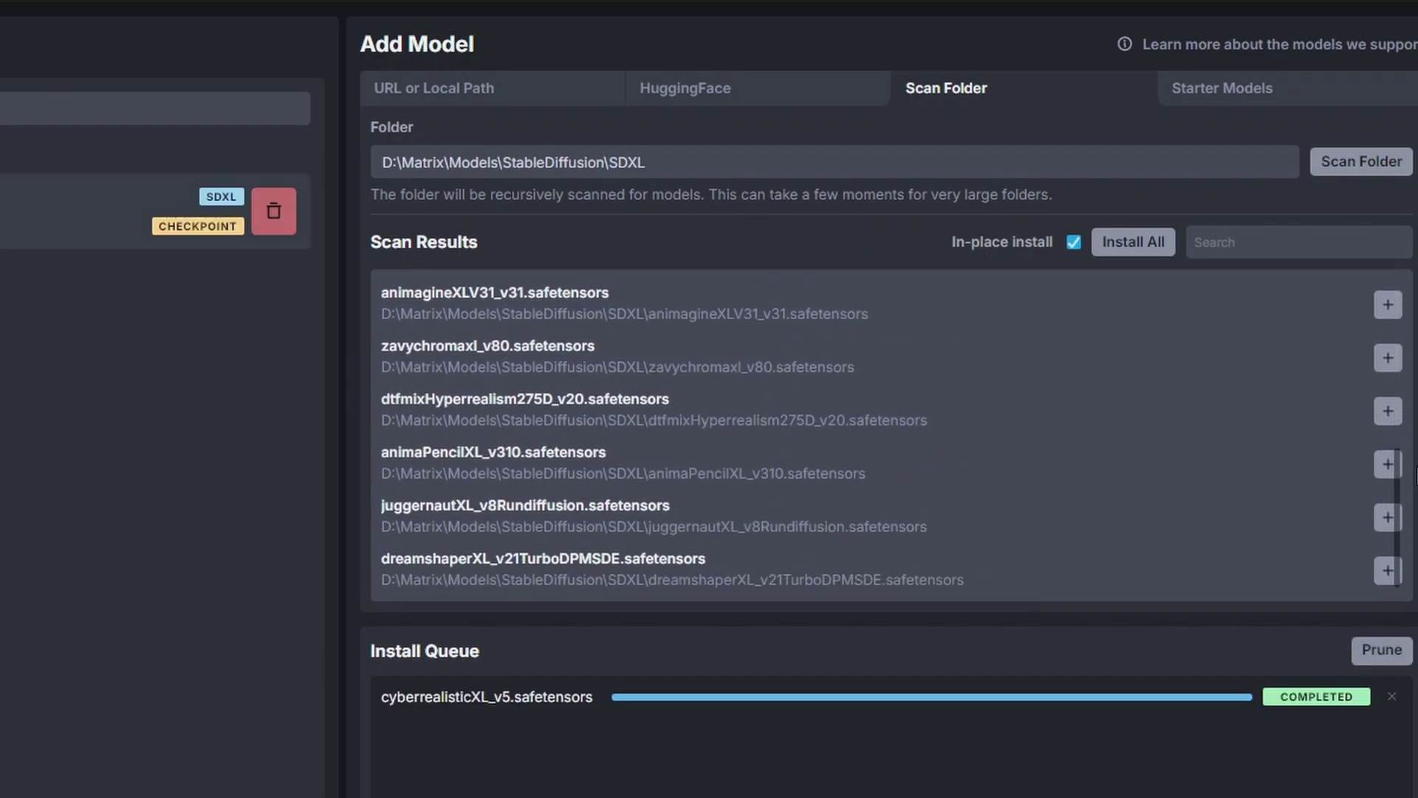
click(1388, 517)
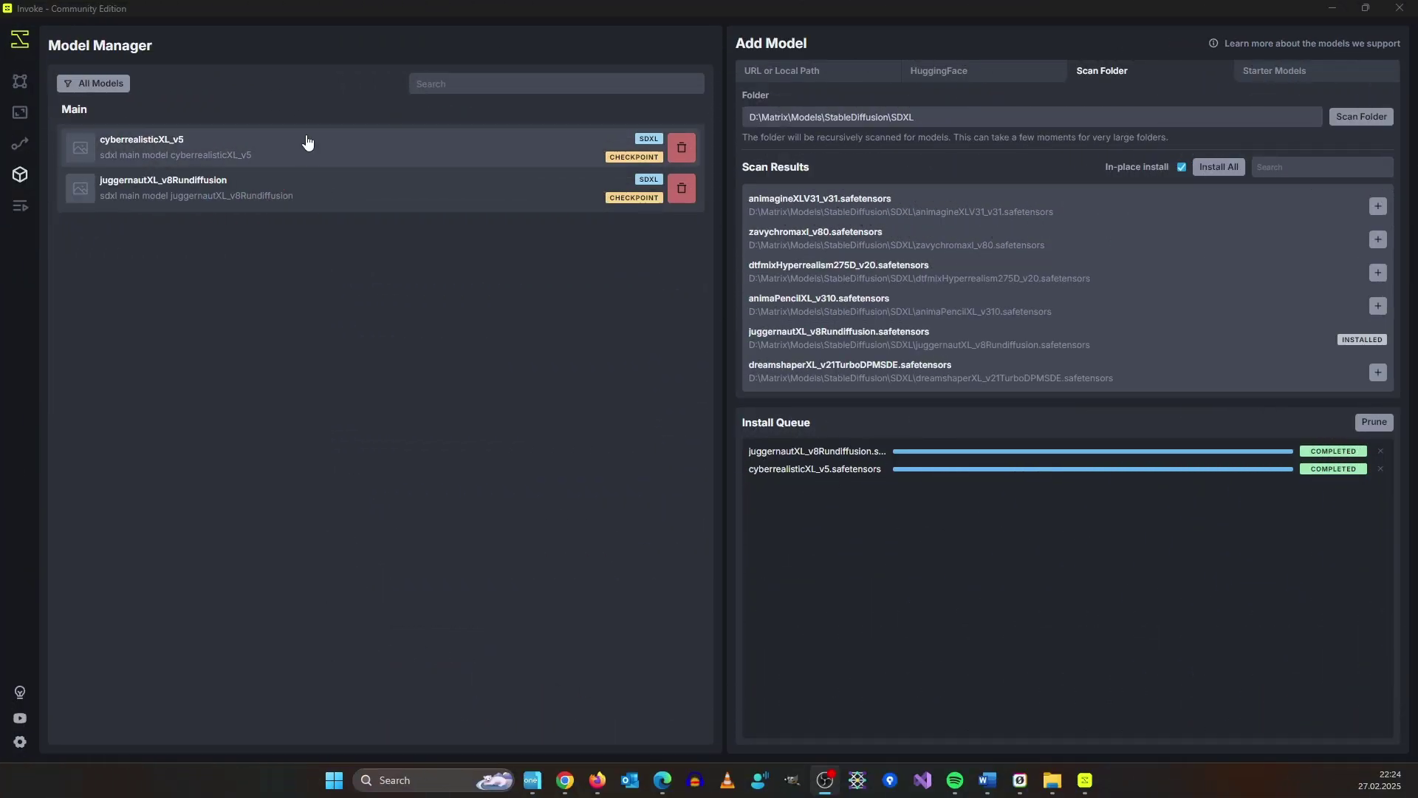
- Save DPM++ SDE Karras as cyberrealisticXL_v5's default scheduler
click(235, 151)
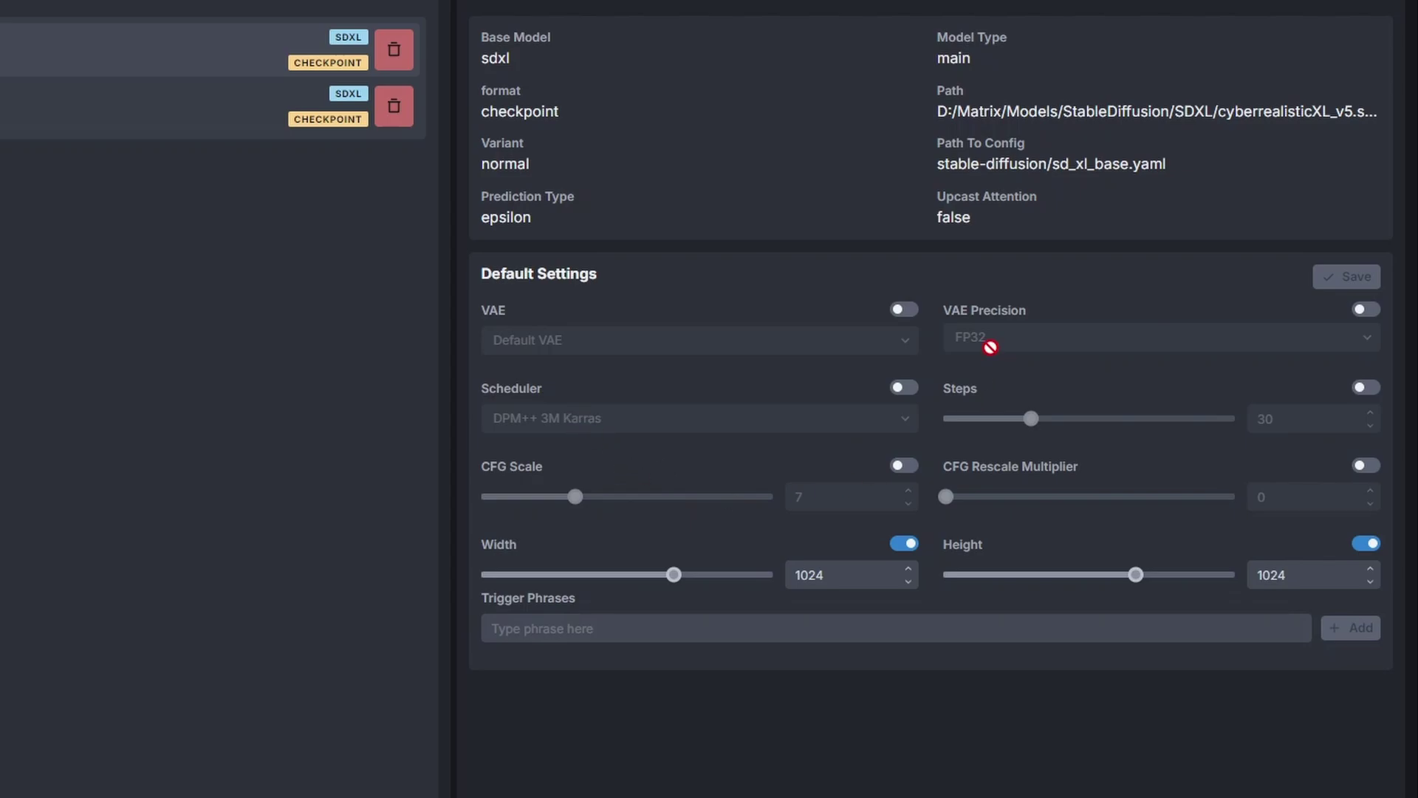
click(902, 388)
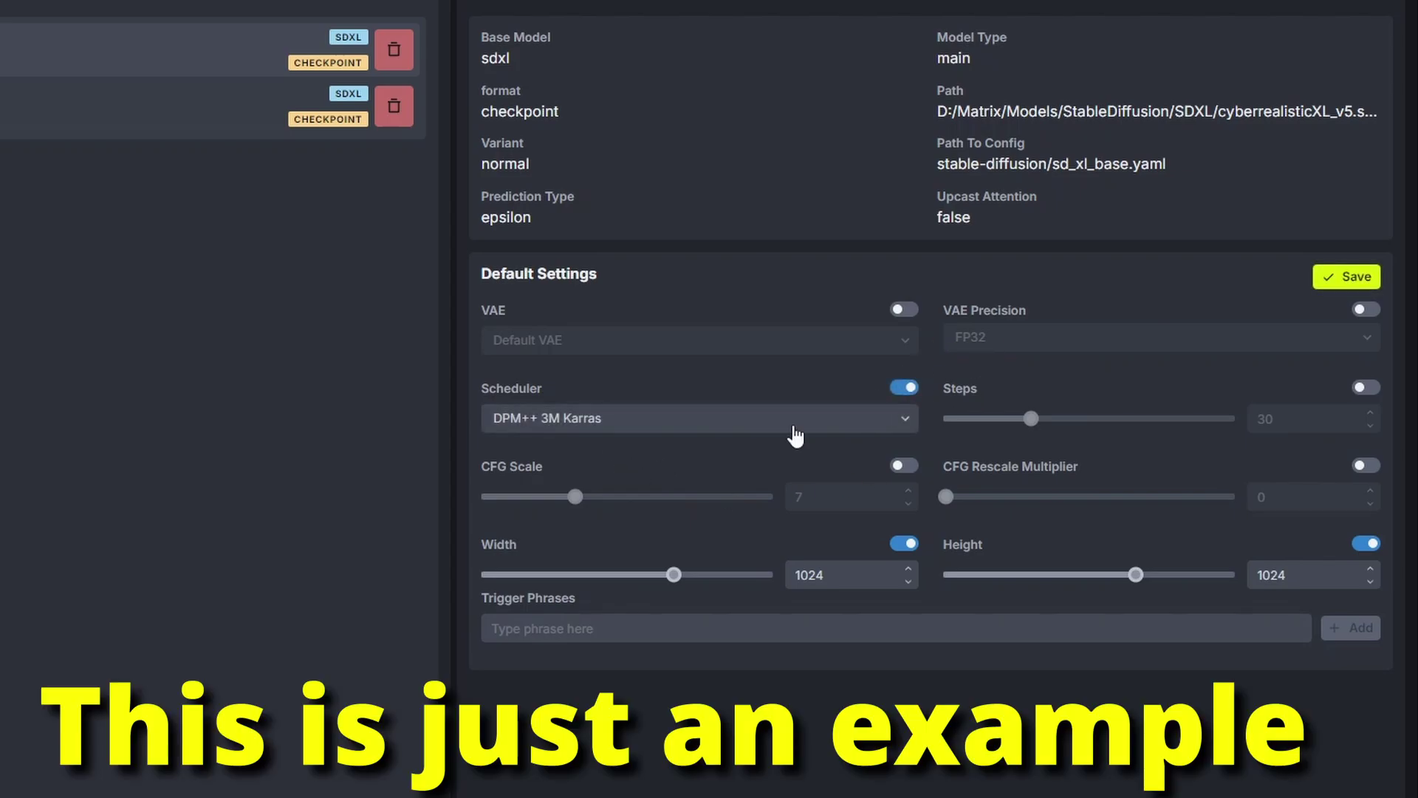
click(591, 419)
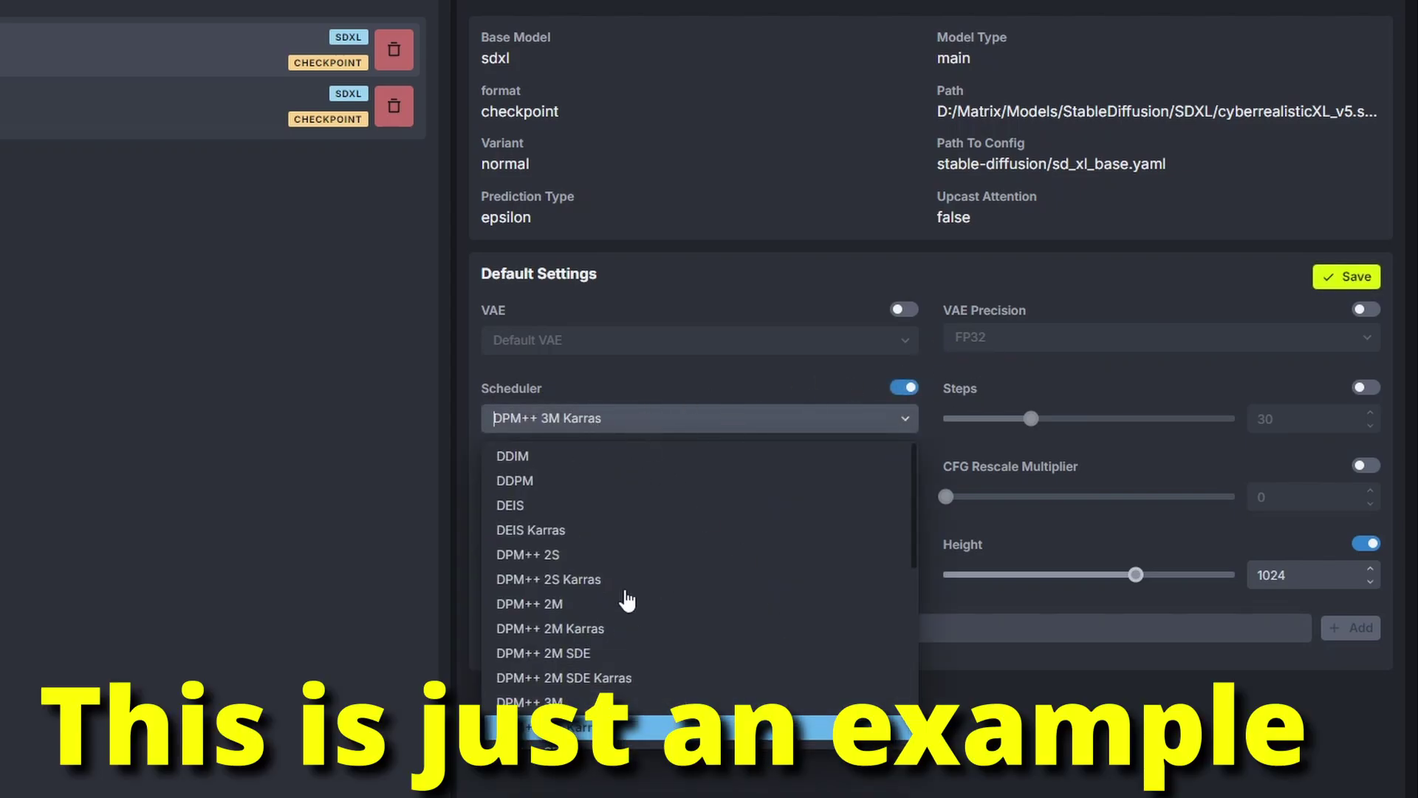
scroll(624, 596, down, 3)
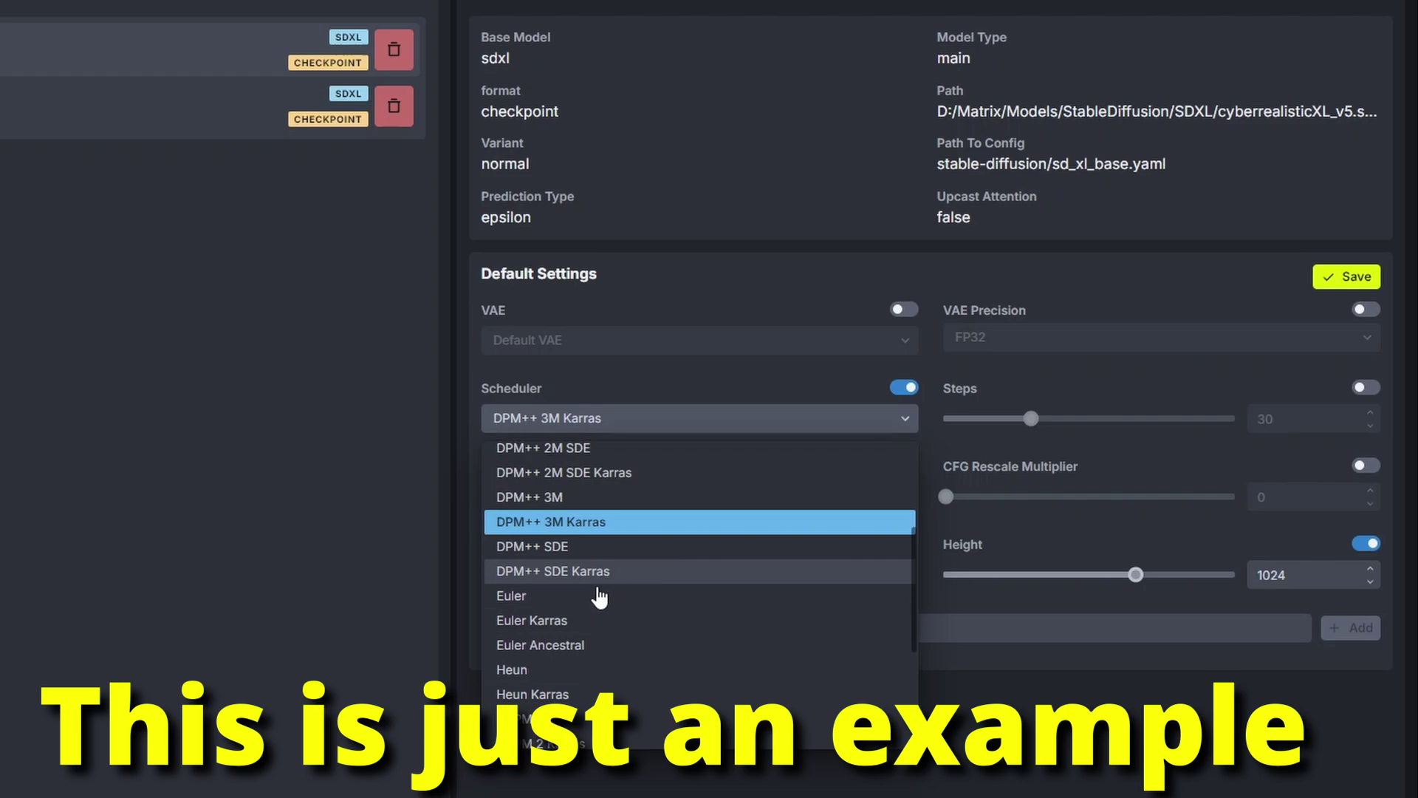
click(608, 579)
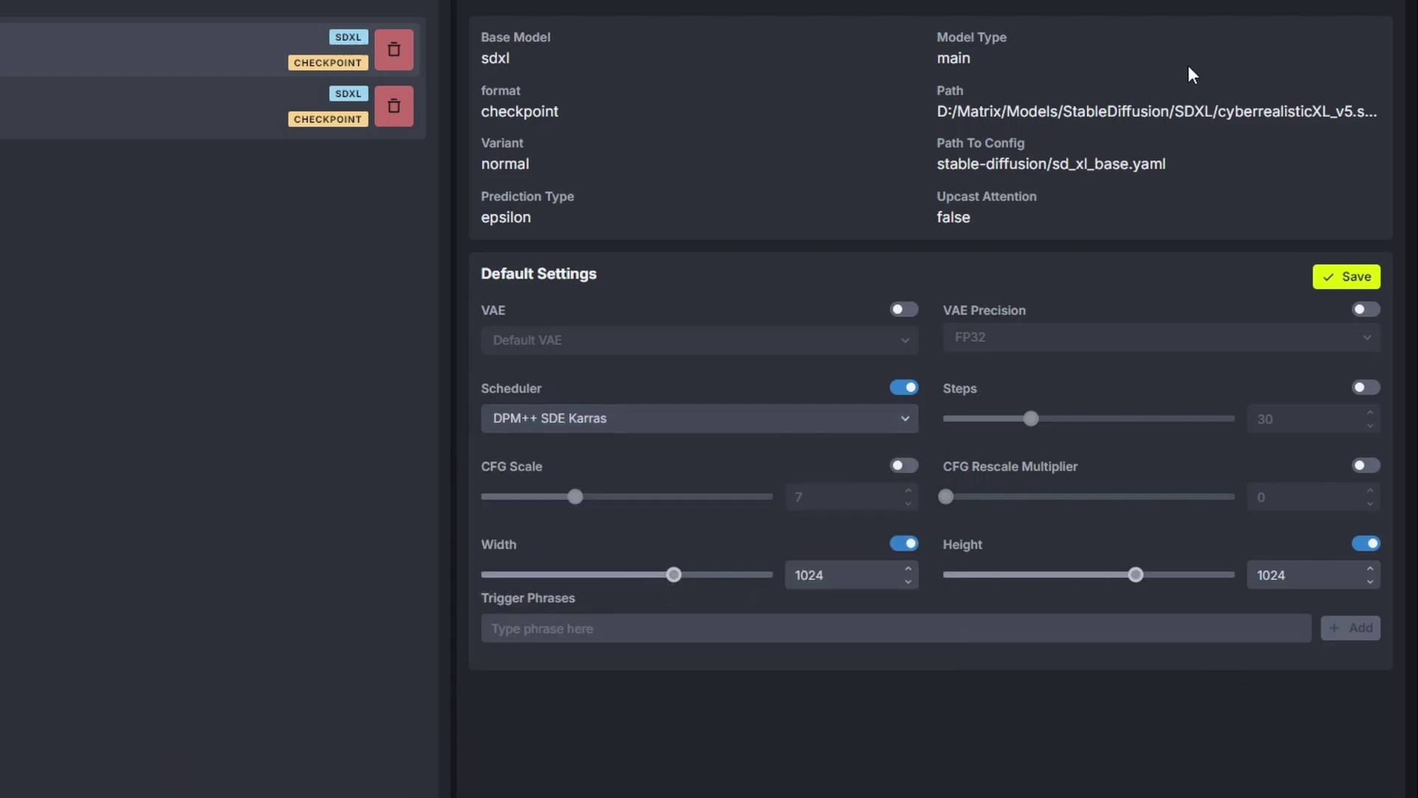
click(1329, 279)
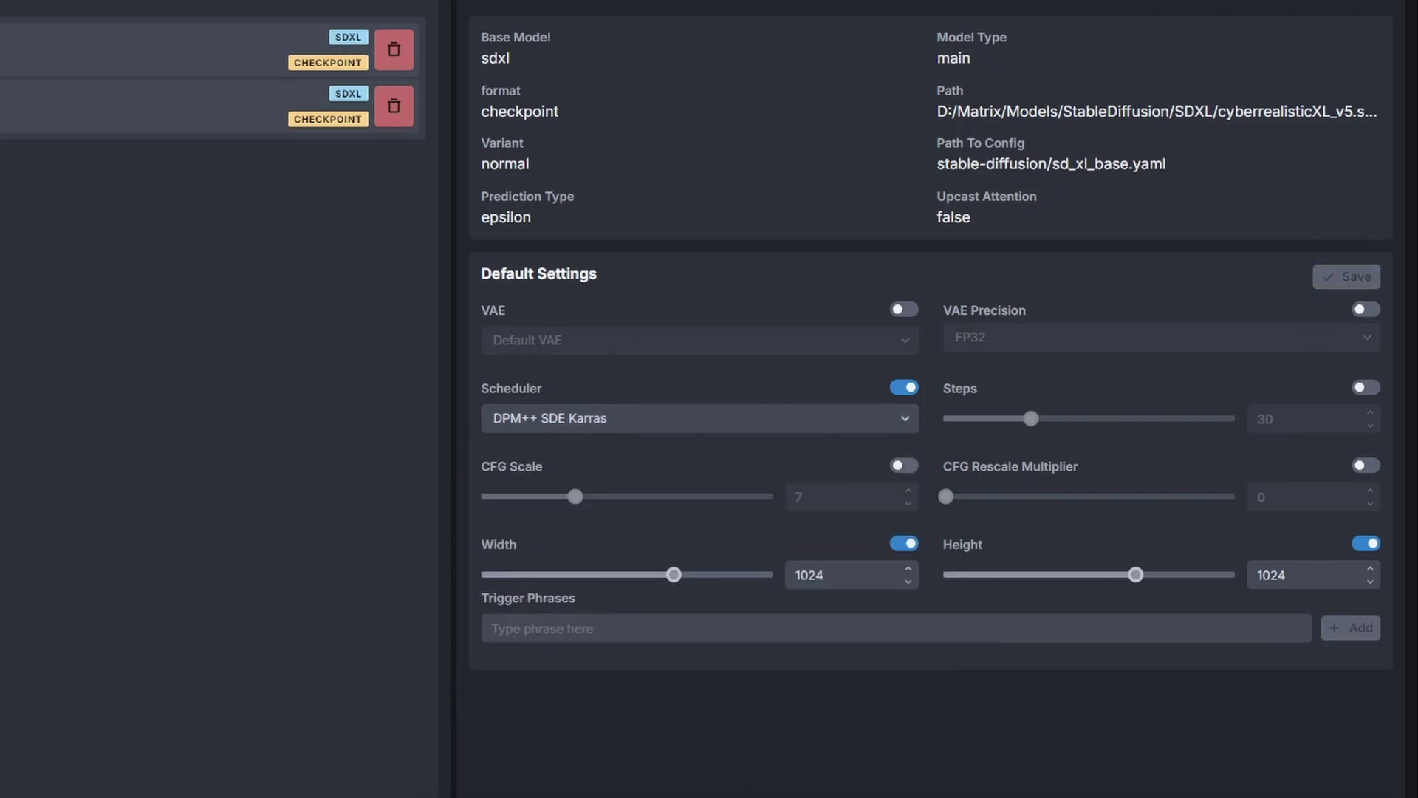
- Enable and save DPM++ 3M Karras as juggernautXL_v8Rundiffusion's default scheduler
click(185, 107)
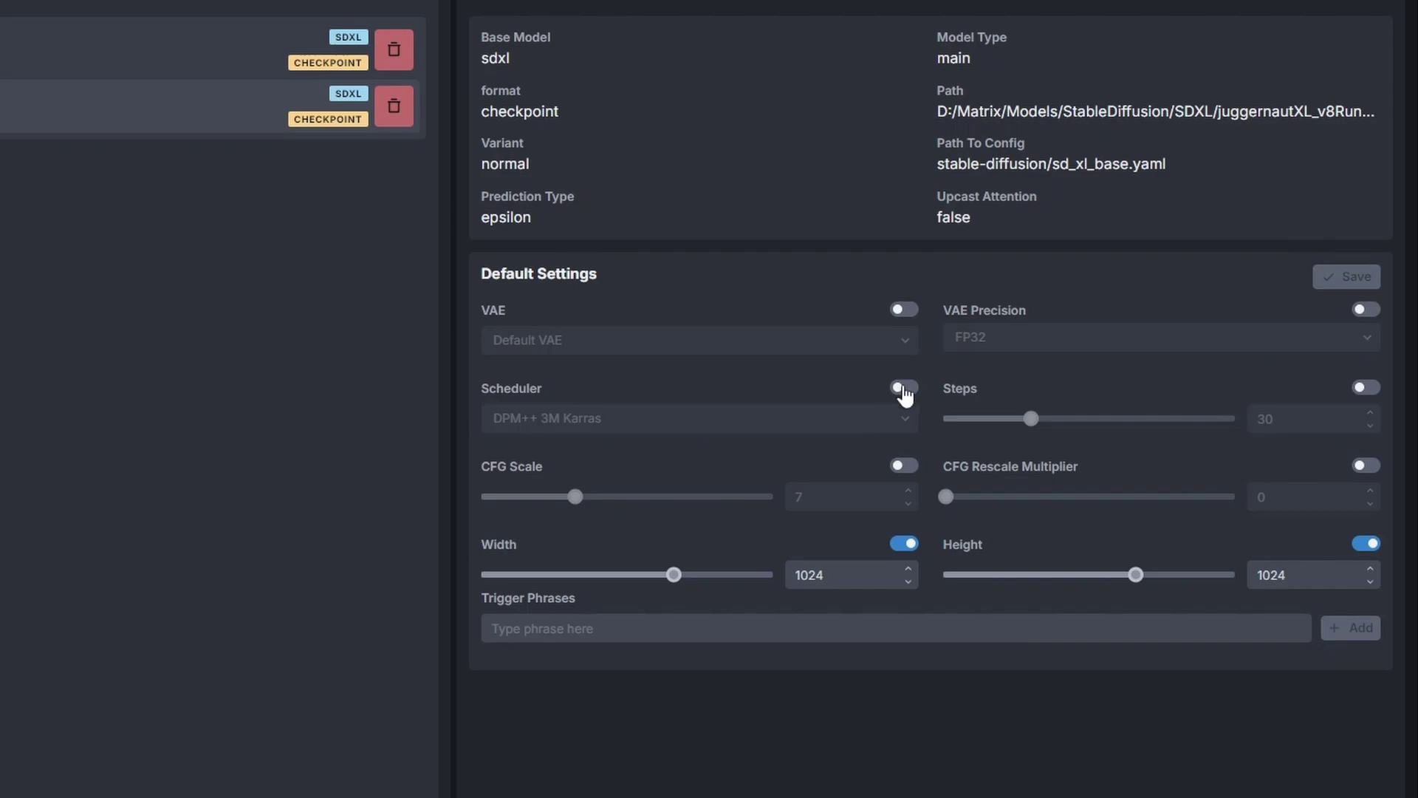
click(900, 387)
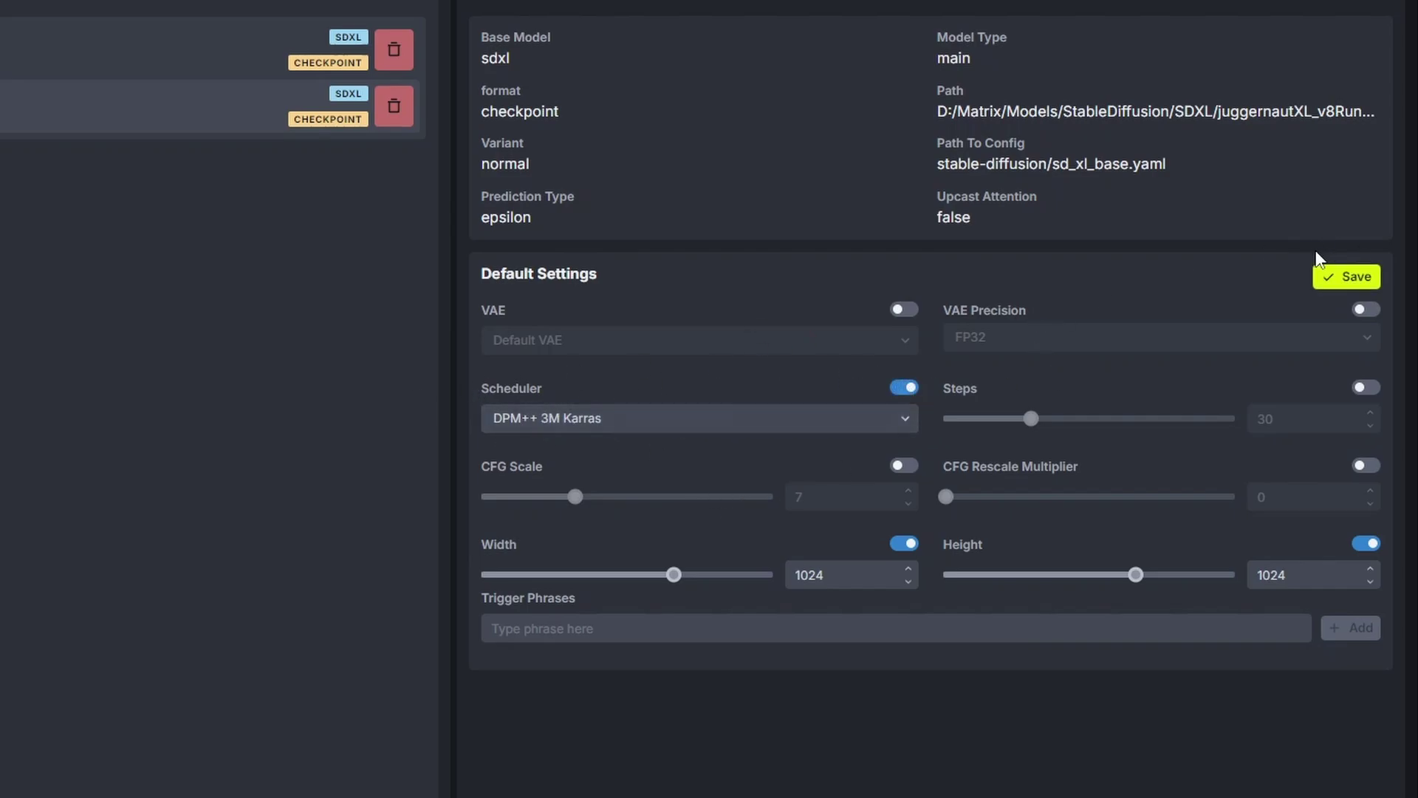
click(1353, 275)
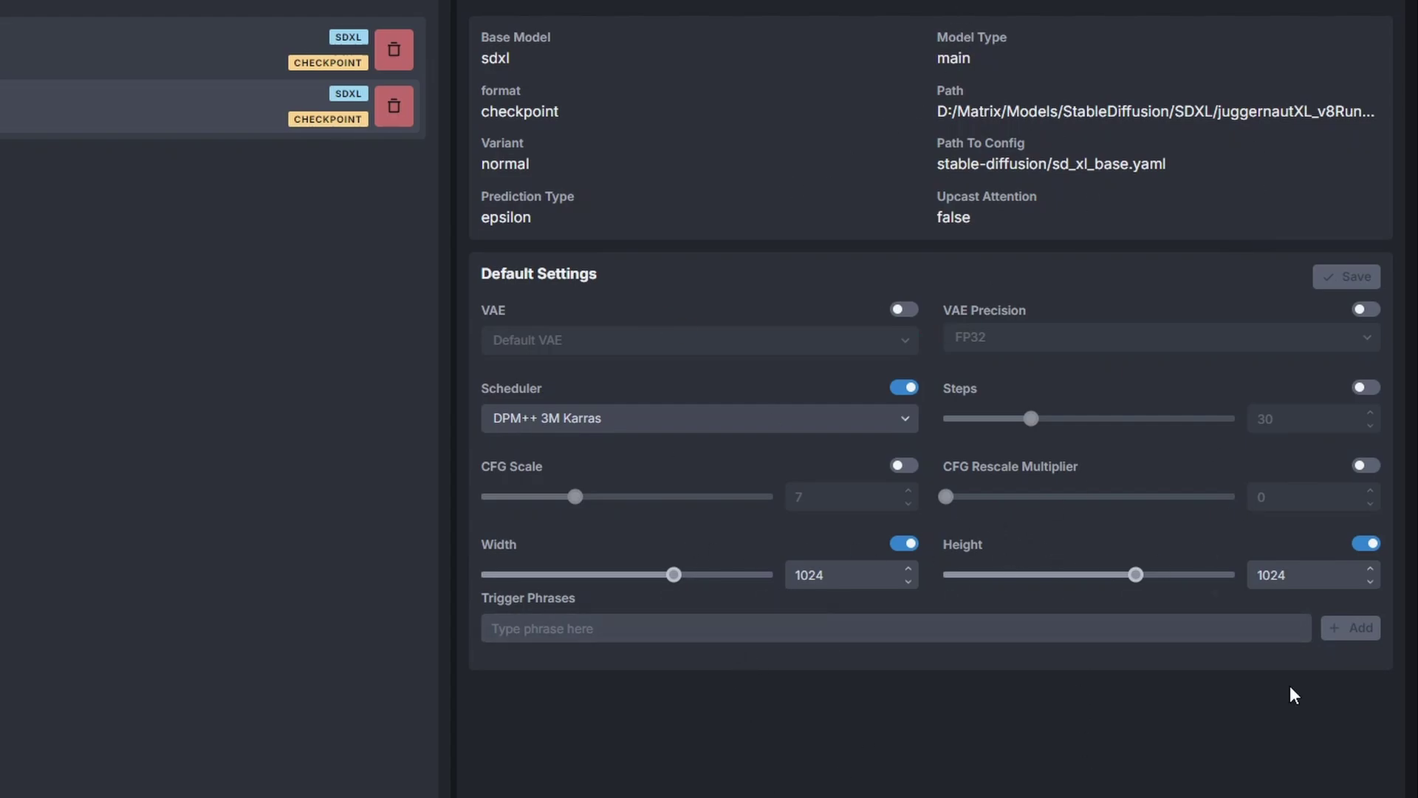
- Copy CyberRealistic XL's example negative prompt from Civitai into cyberrealisticXL_v5's trigger phrase field
click(659, 789)
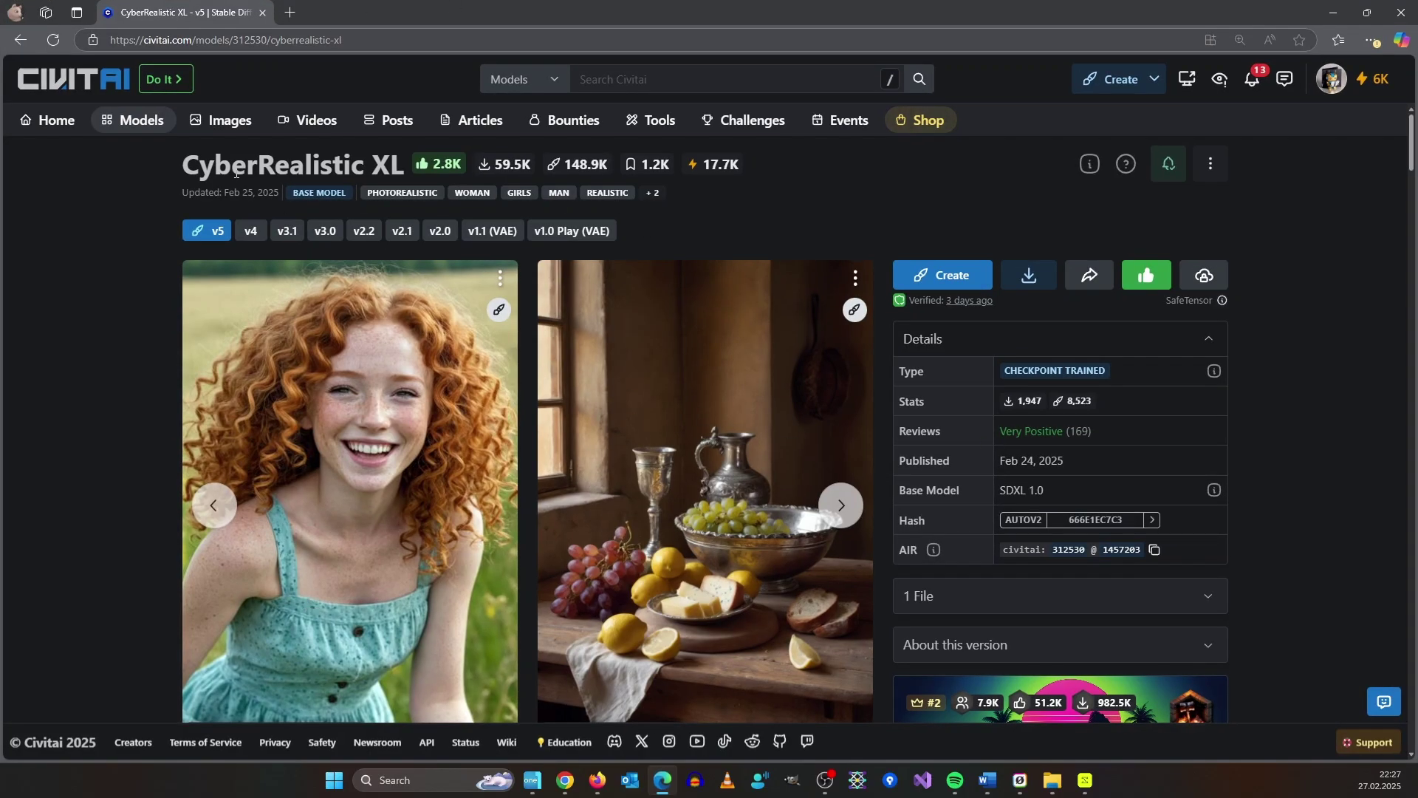
scroll(348, 251, down, 10)
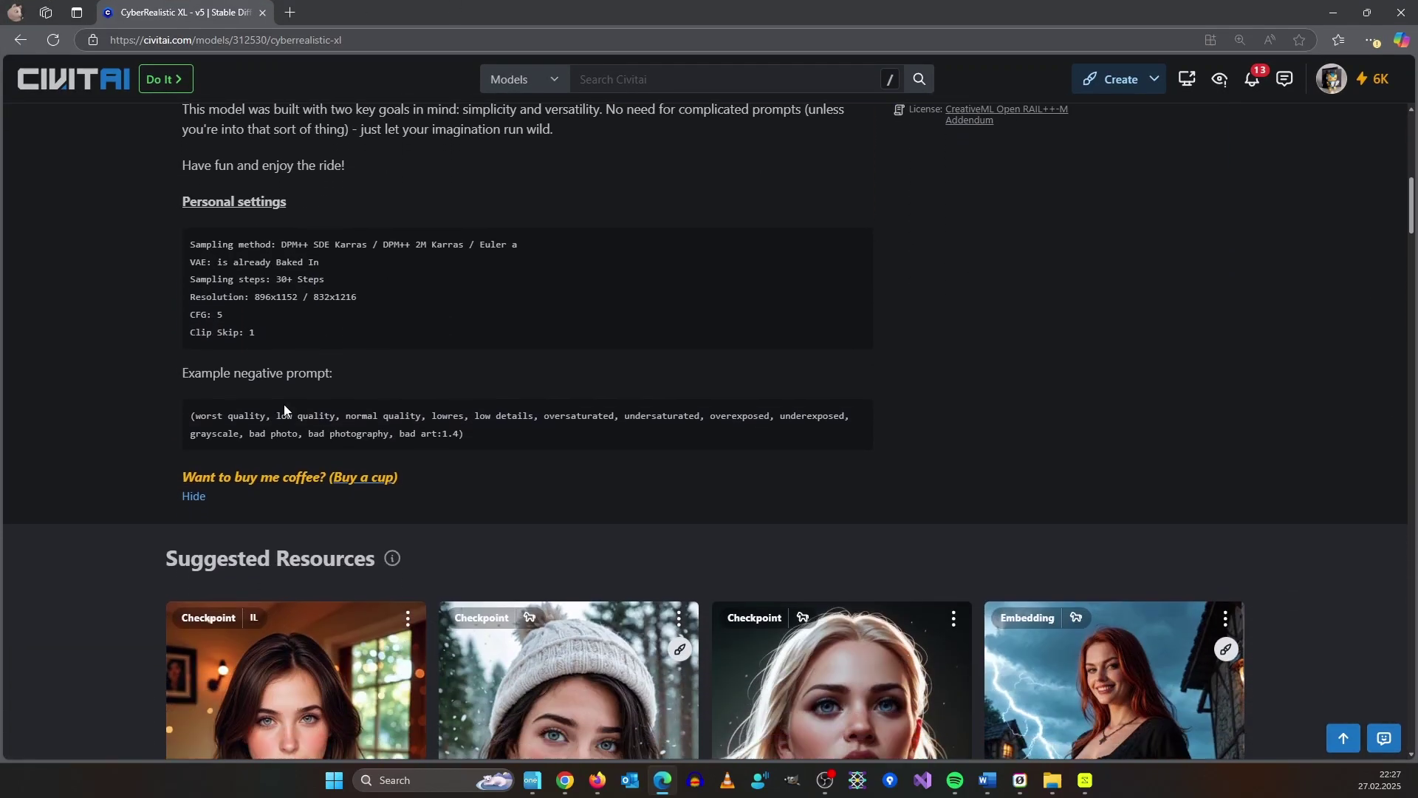
triple_click(208, 414)
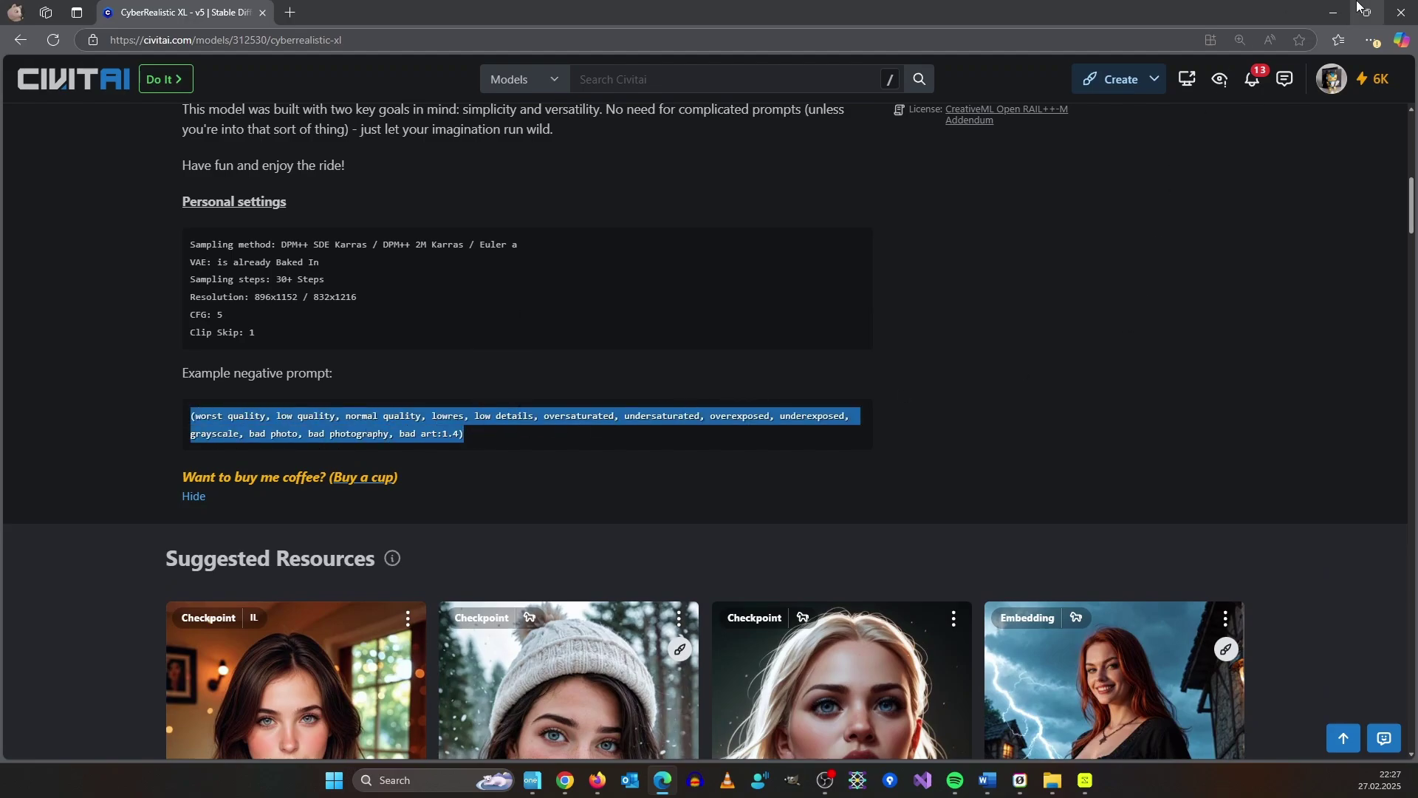
click(1333, 13)
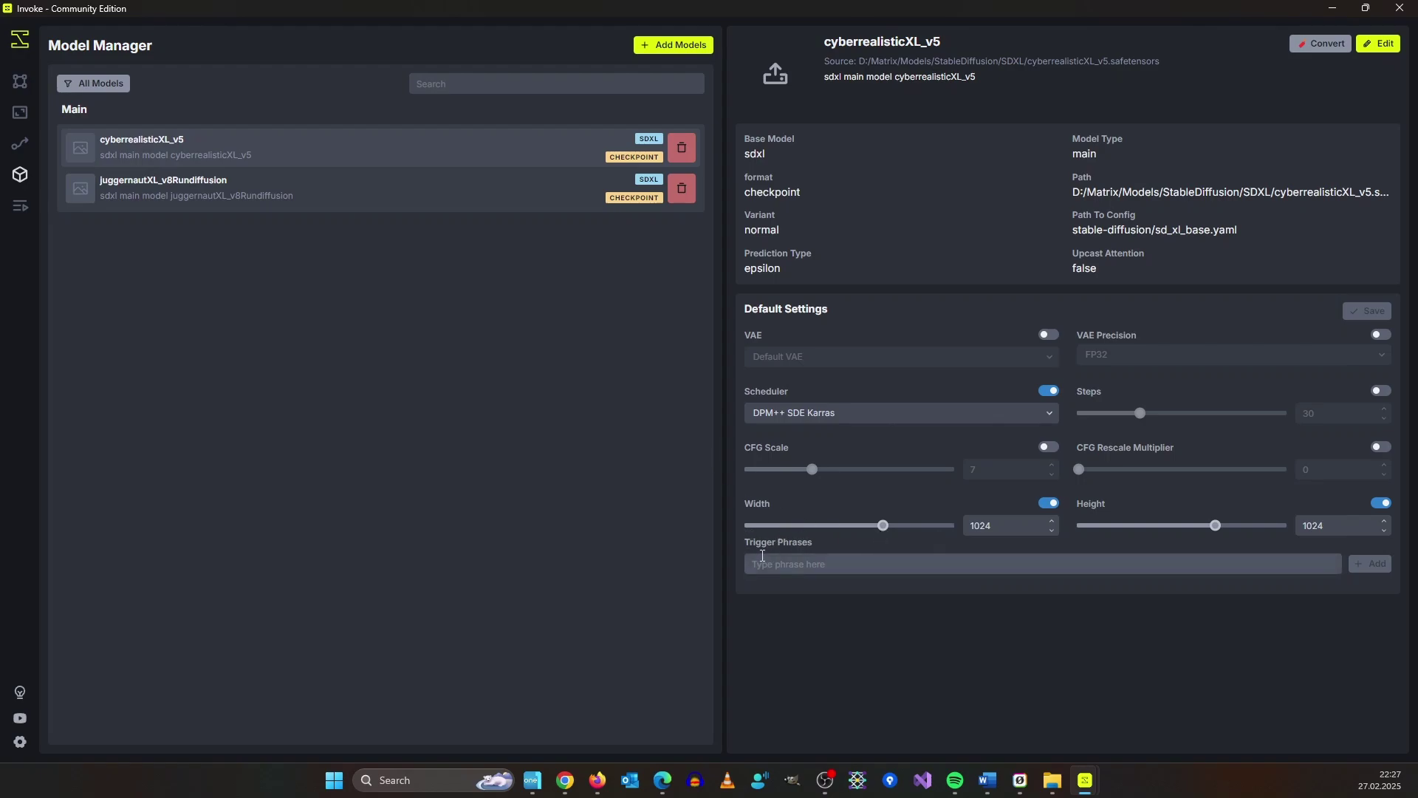
key(ctrl+v)
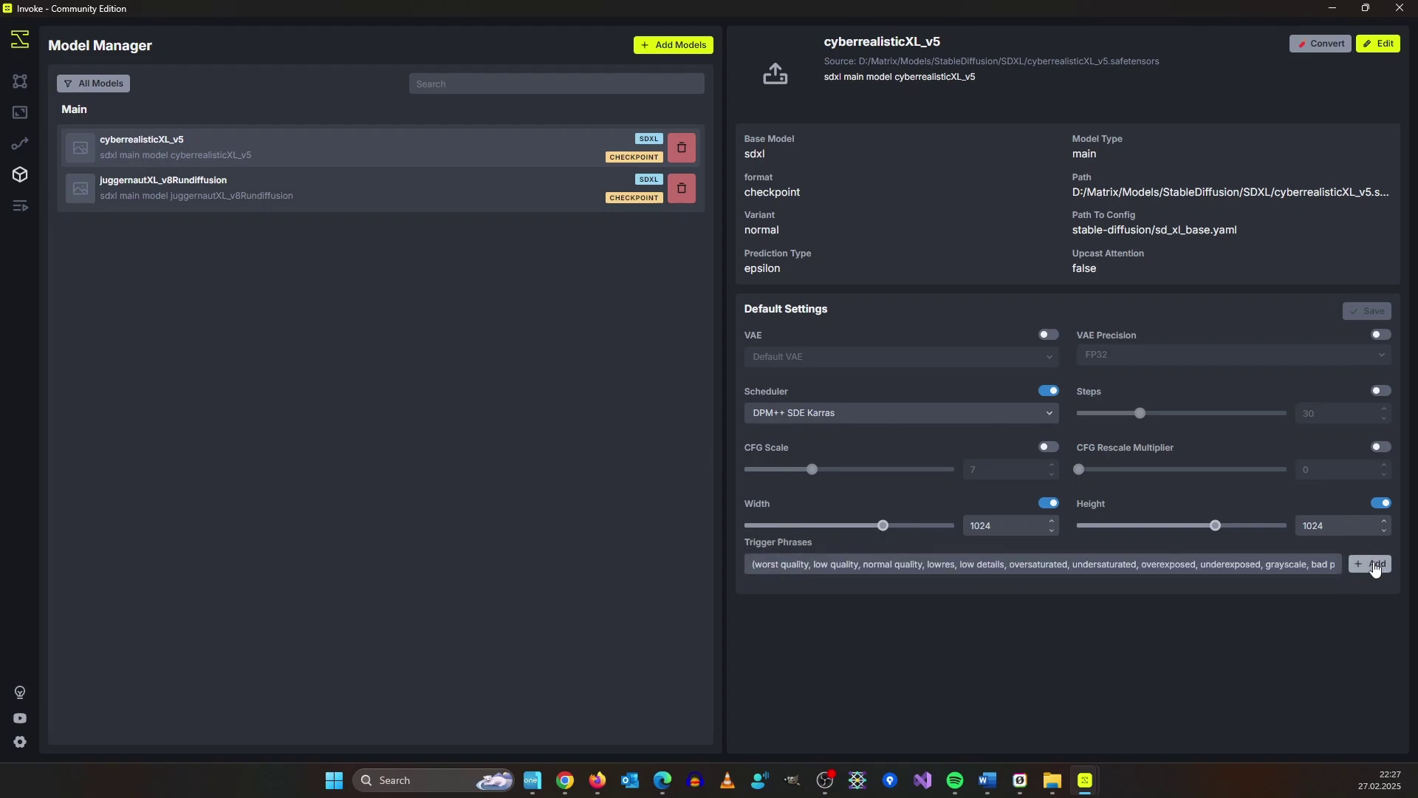
- Save the phrase as a trigger phrase and insert it into the Generate tab's Negative Prompt
click(1370, 563)
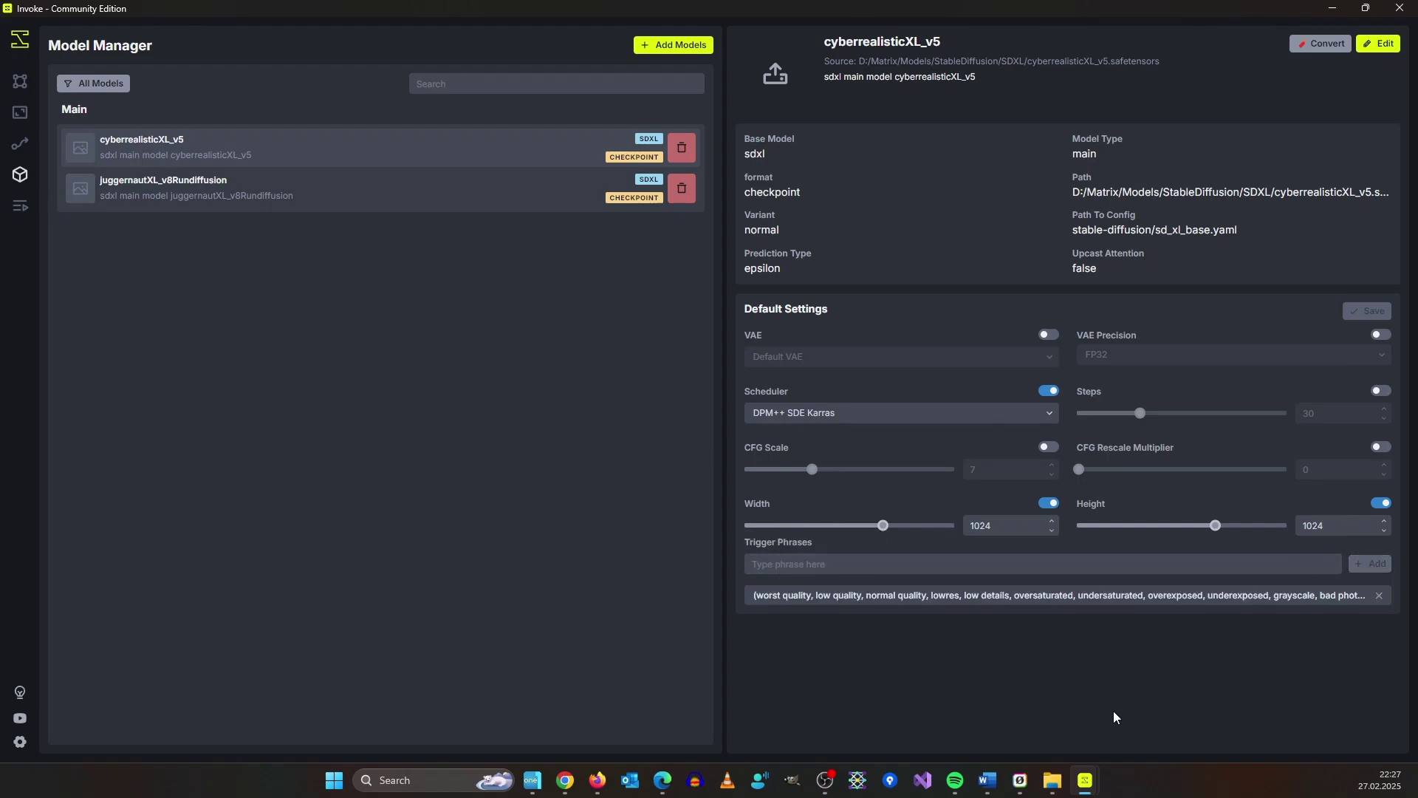
click(20, 81)
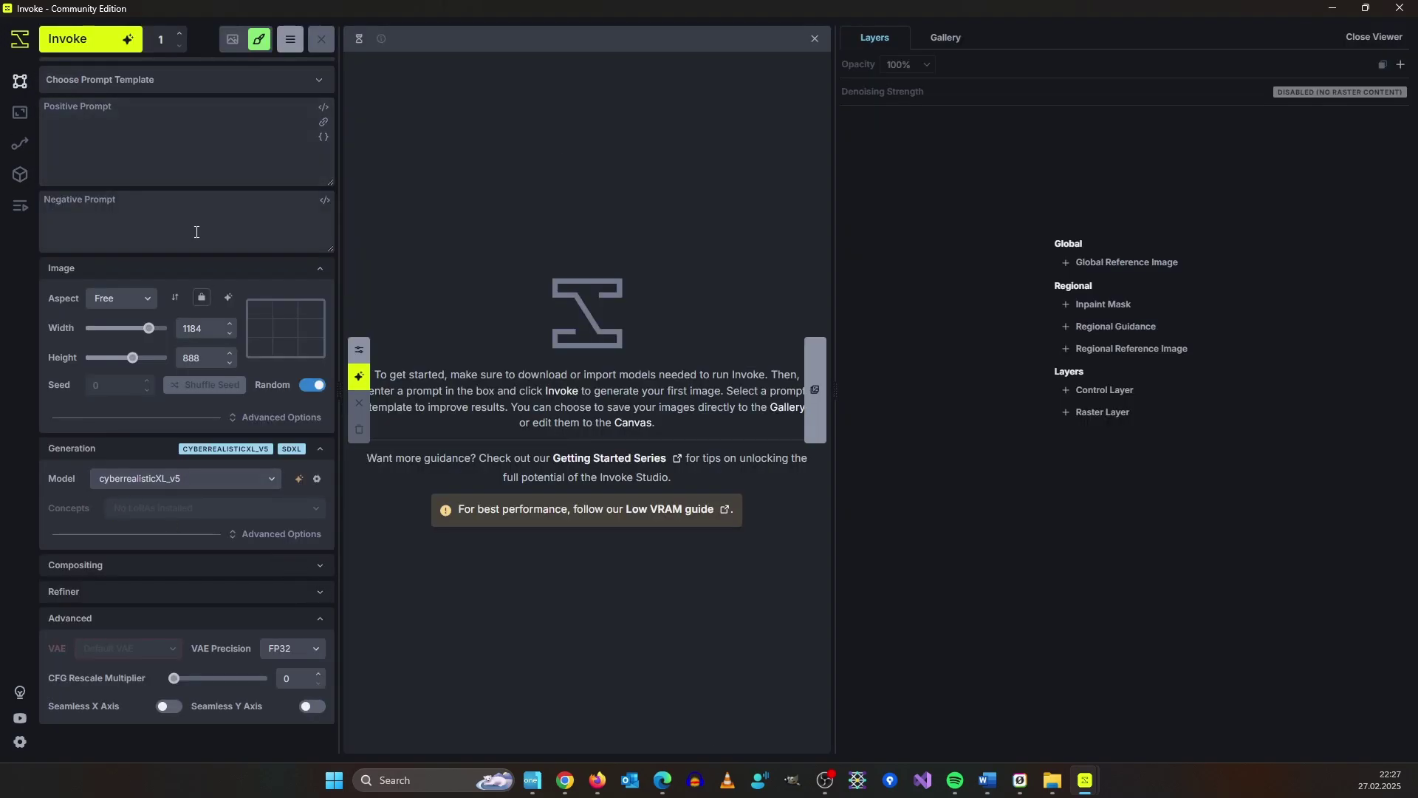
click(325, 202)
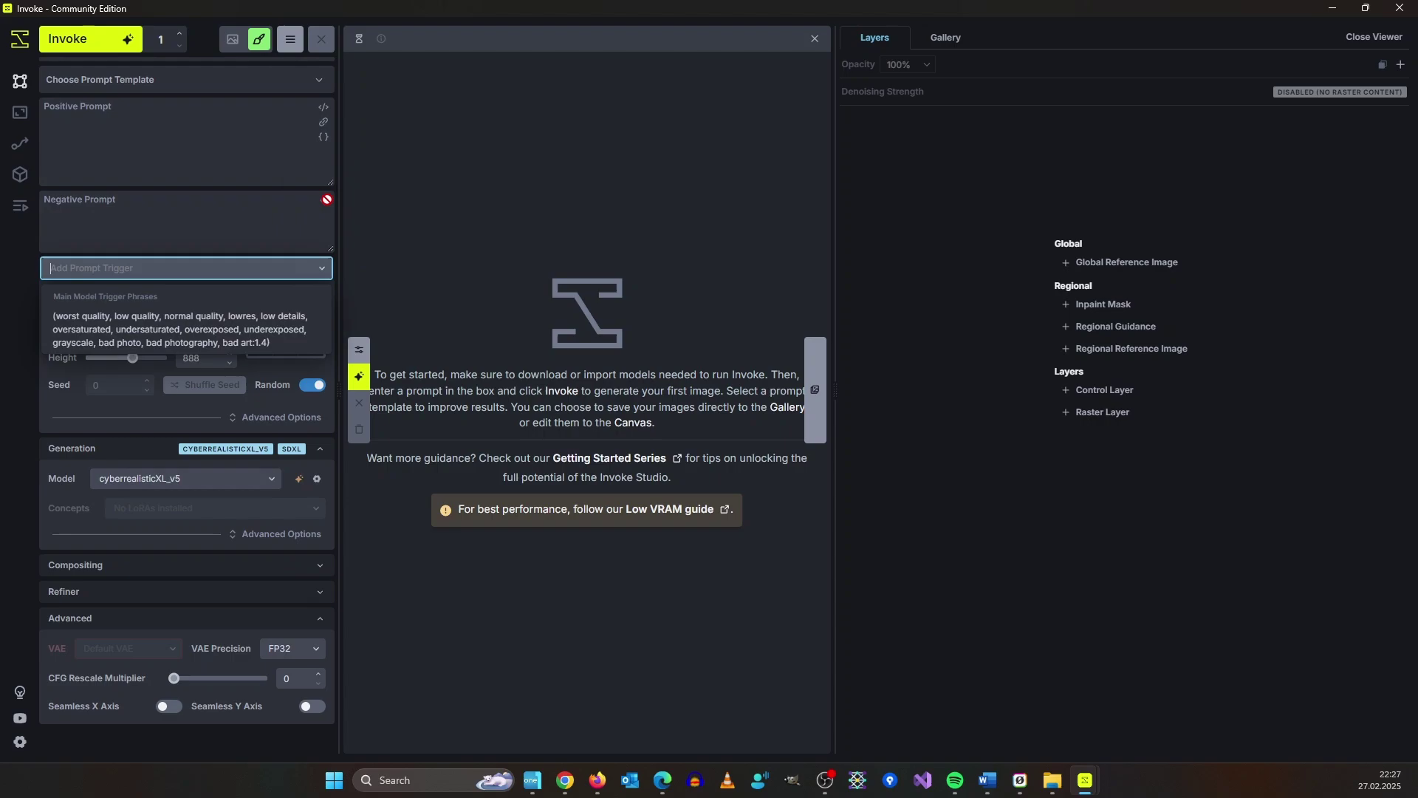
click(106, 331)
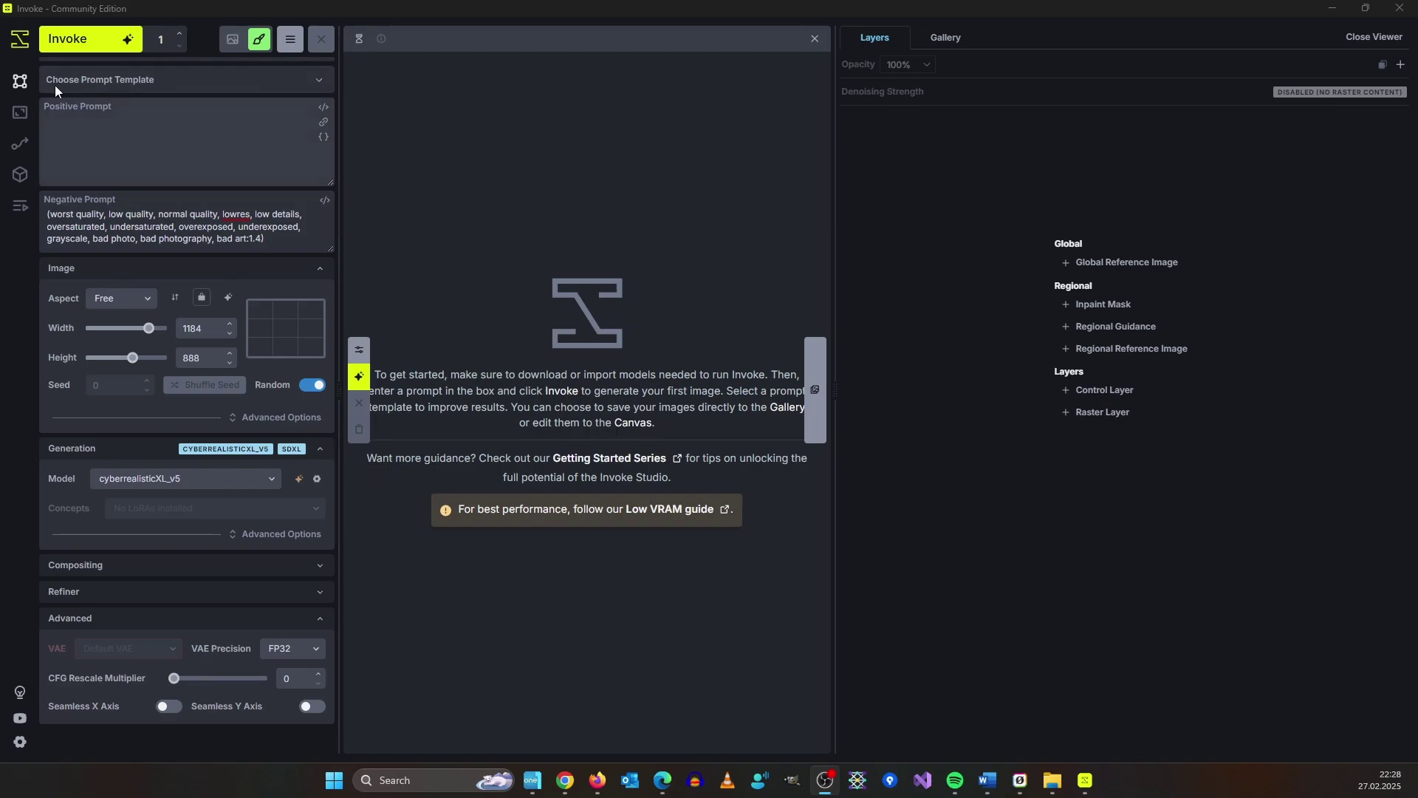
- Browse the Starter Models catalogue, searching 'cont', then viewing the full list and SDXL bundle
click(13, 174)
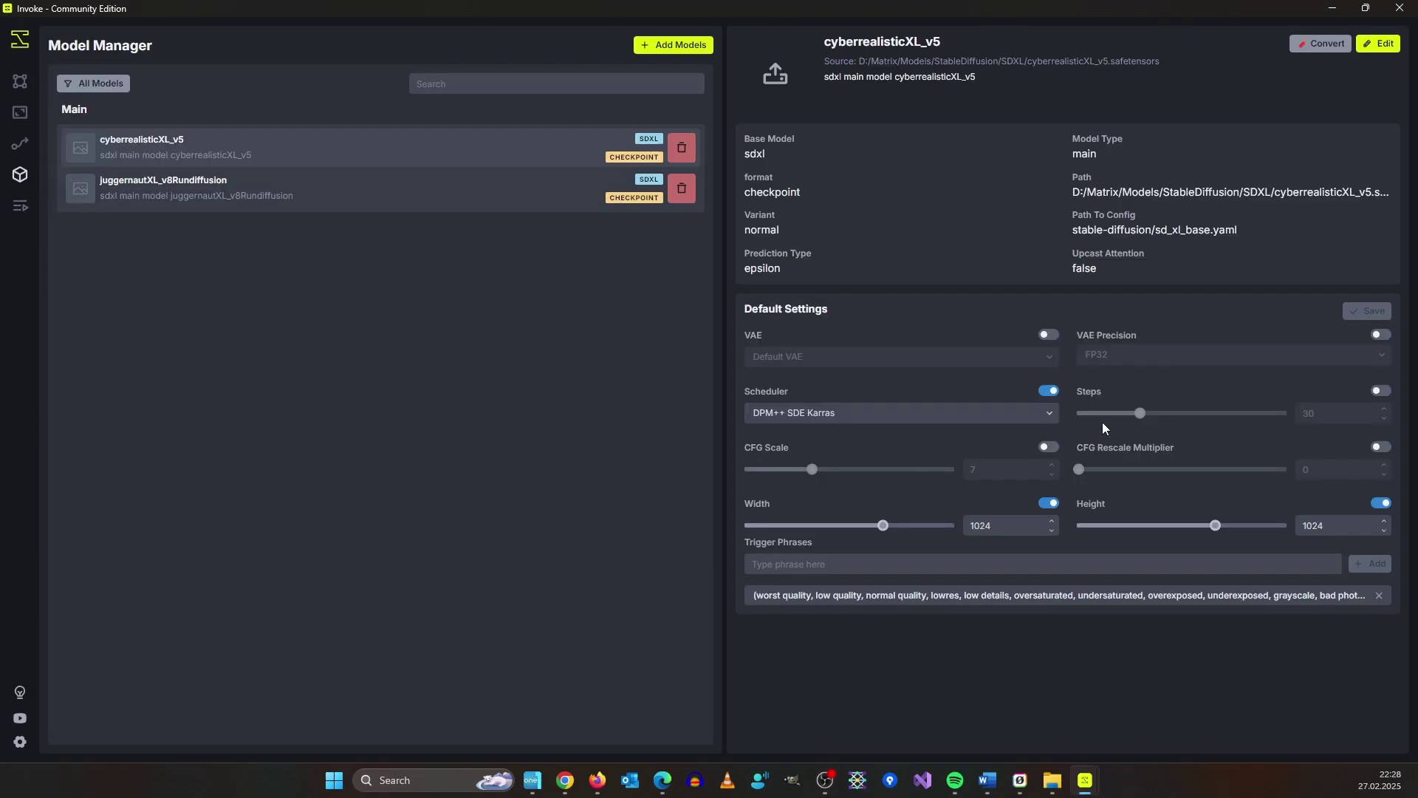
key(alt+Tab)
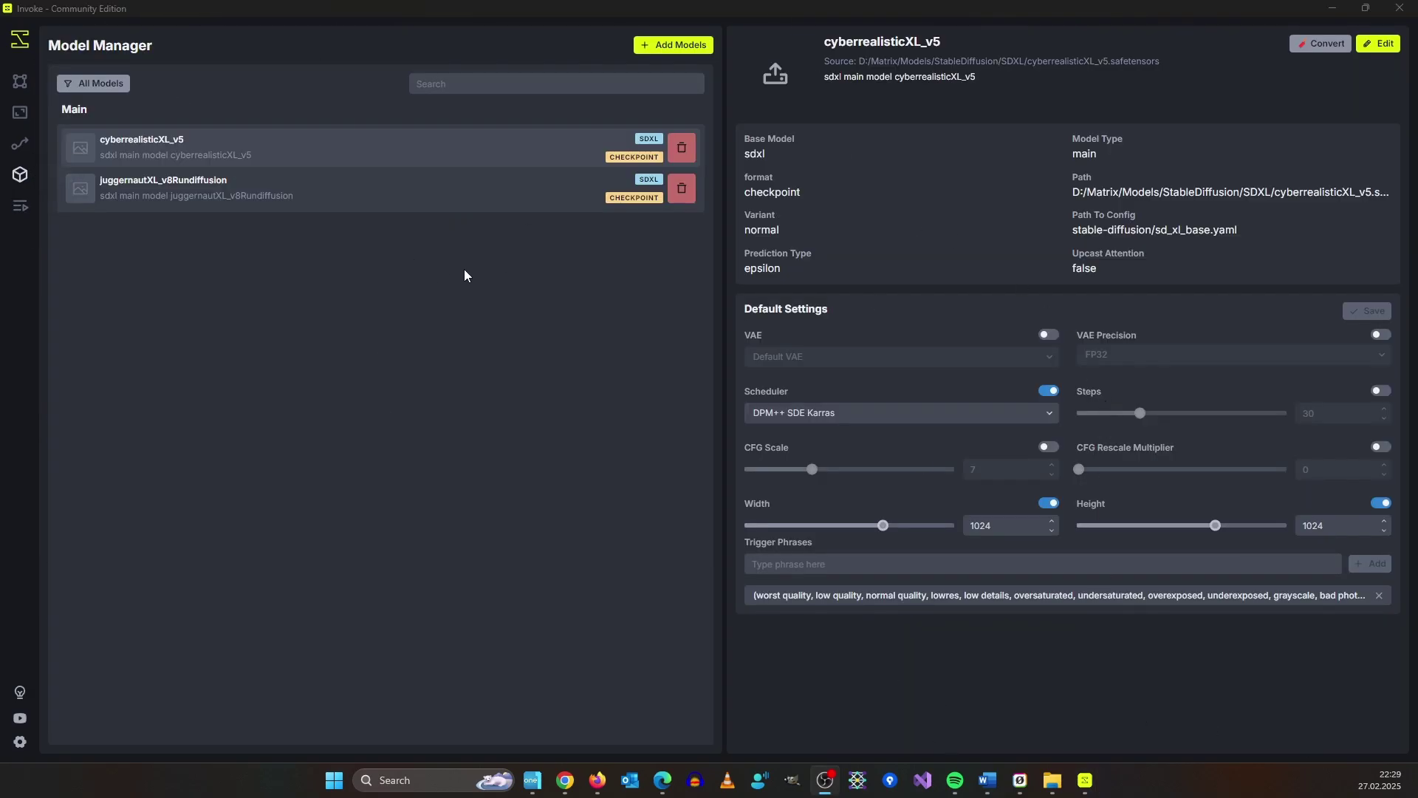
click(678, 46)
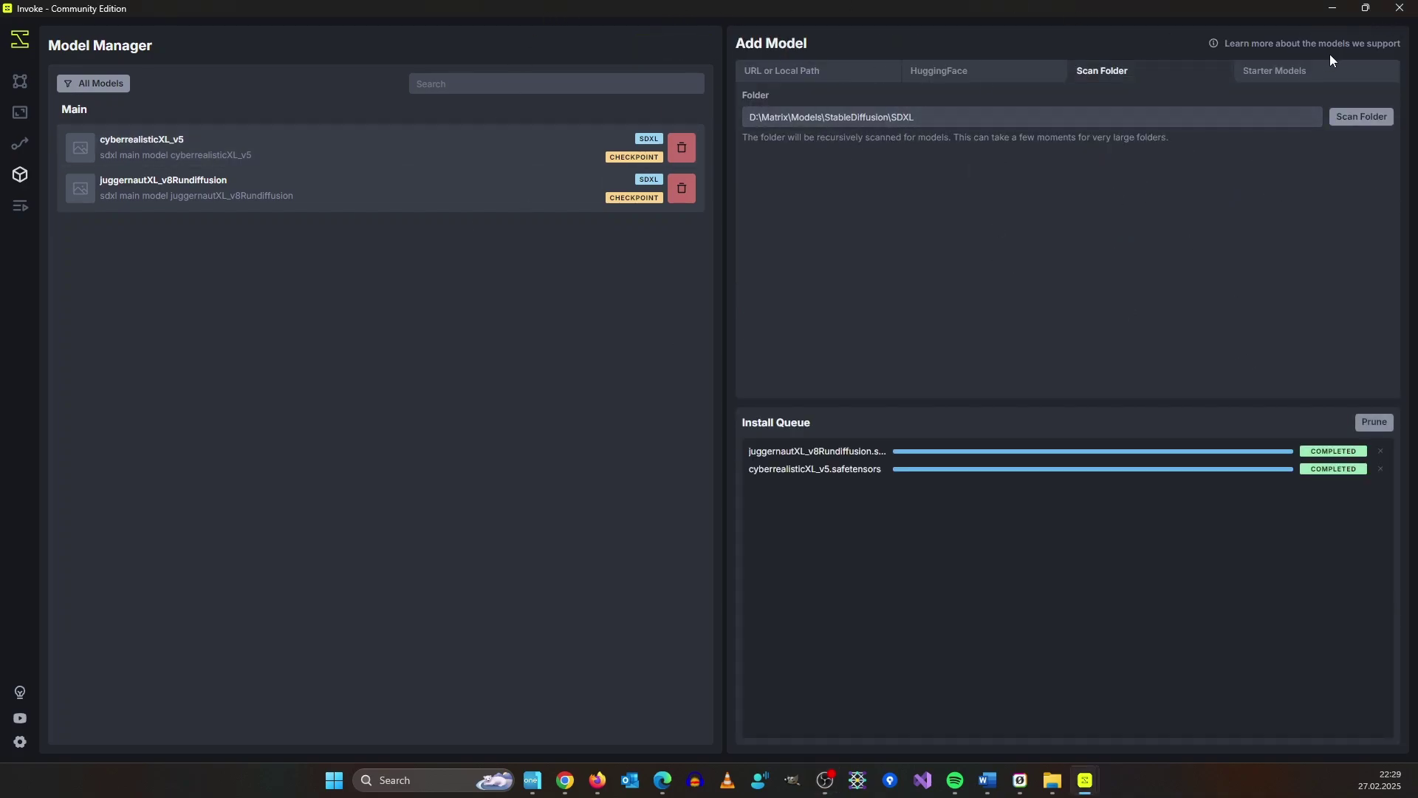
click(1284, 82)
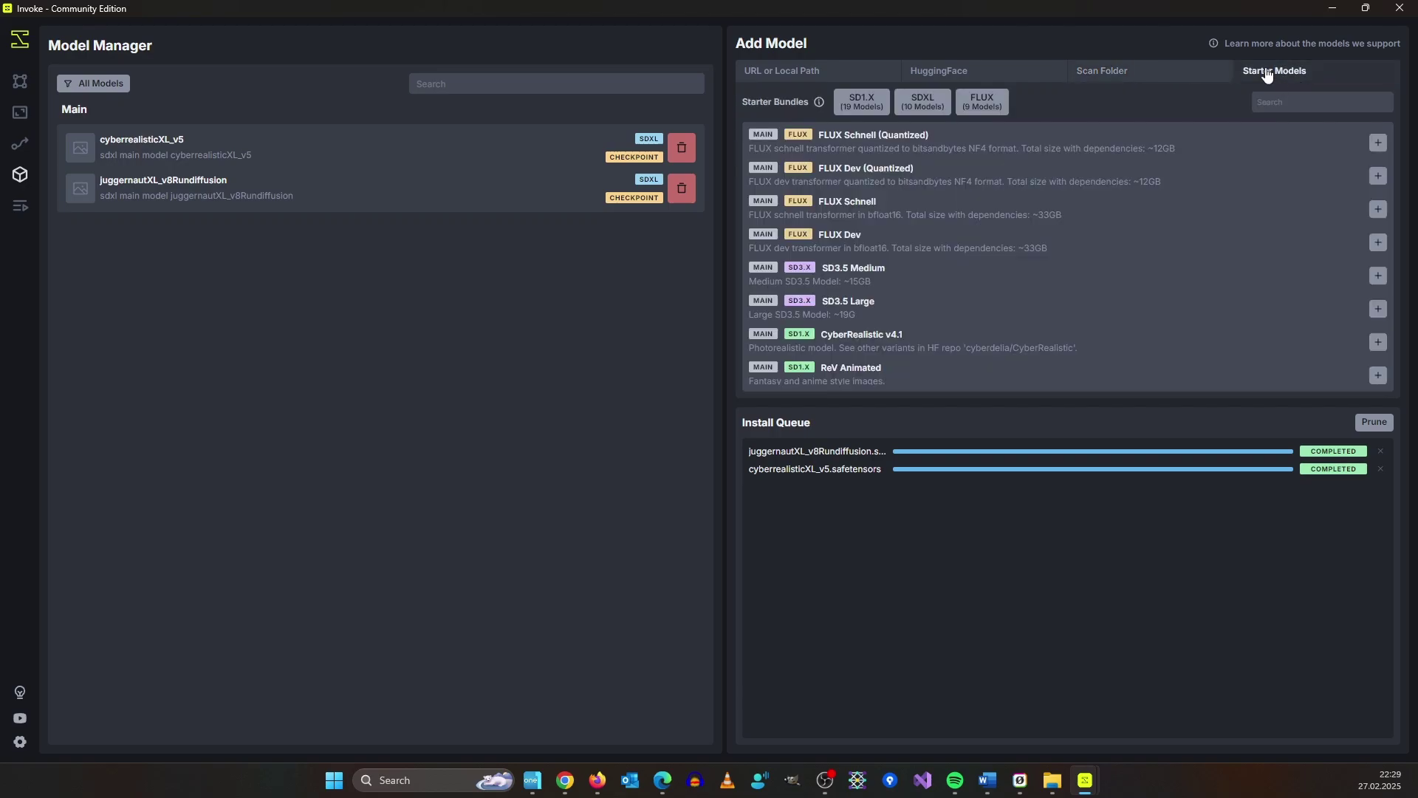
text(controlnet)
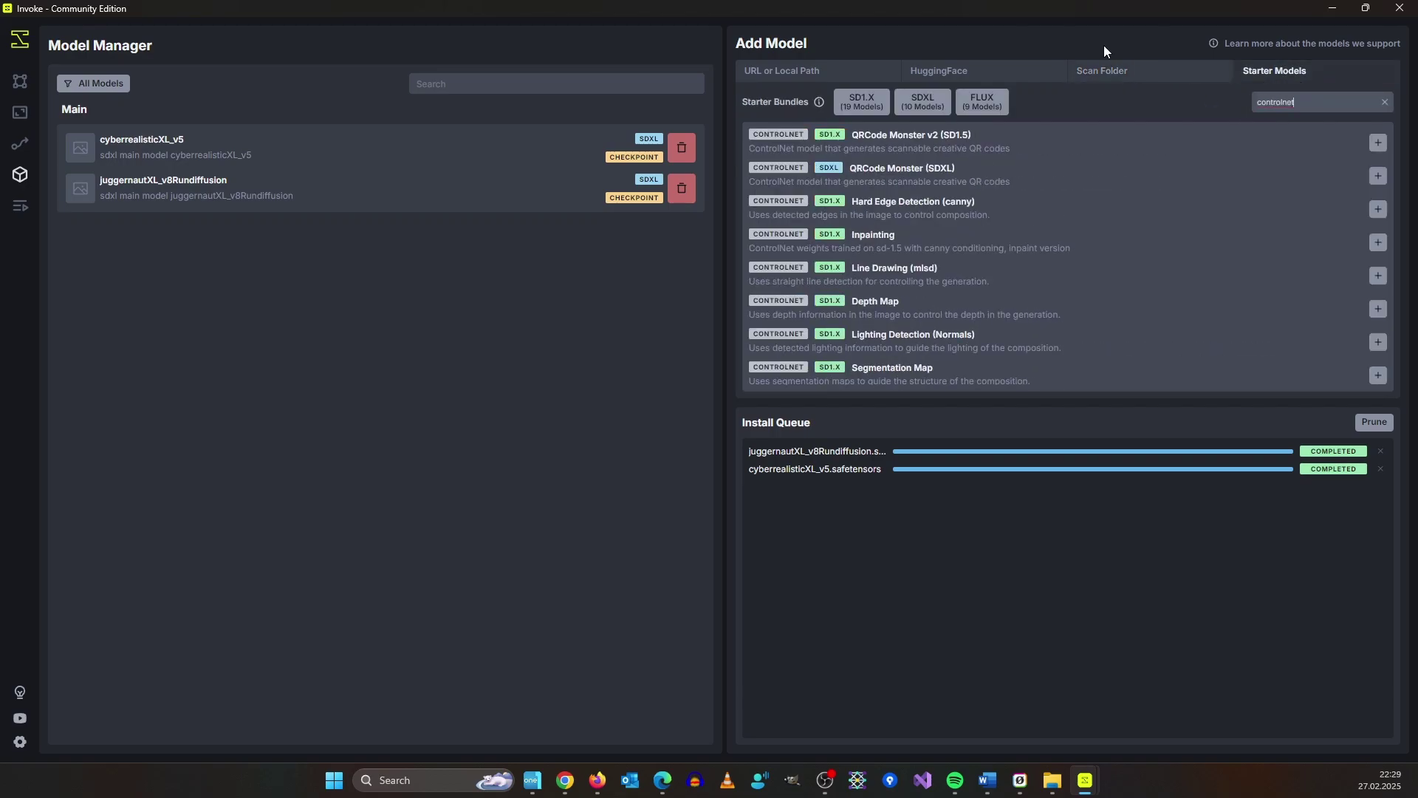
scroll(839, 229, down, 4)
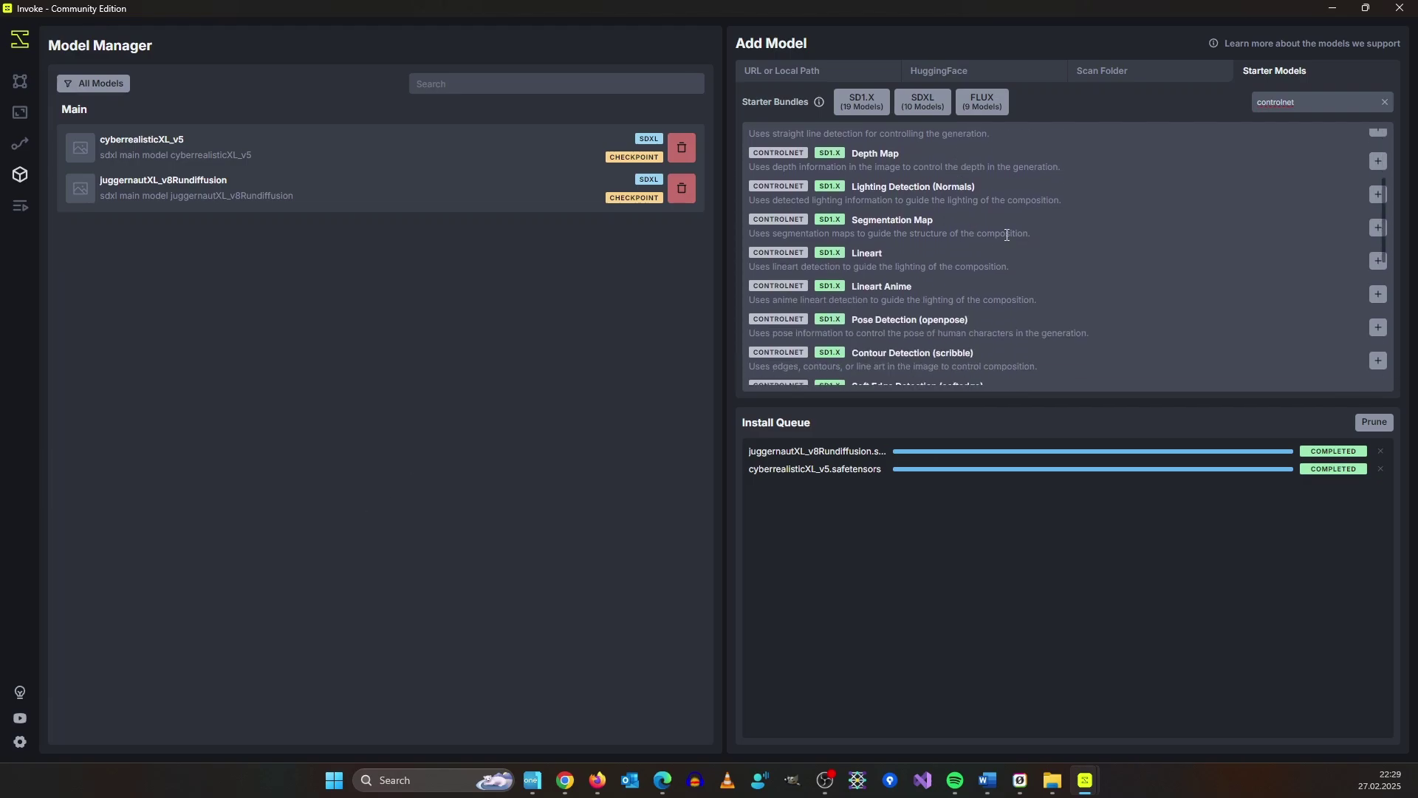
scroll(839, 229, up, 1)
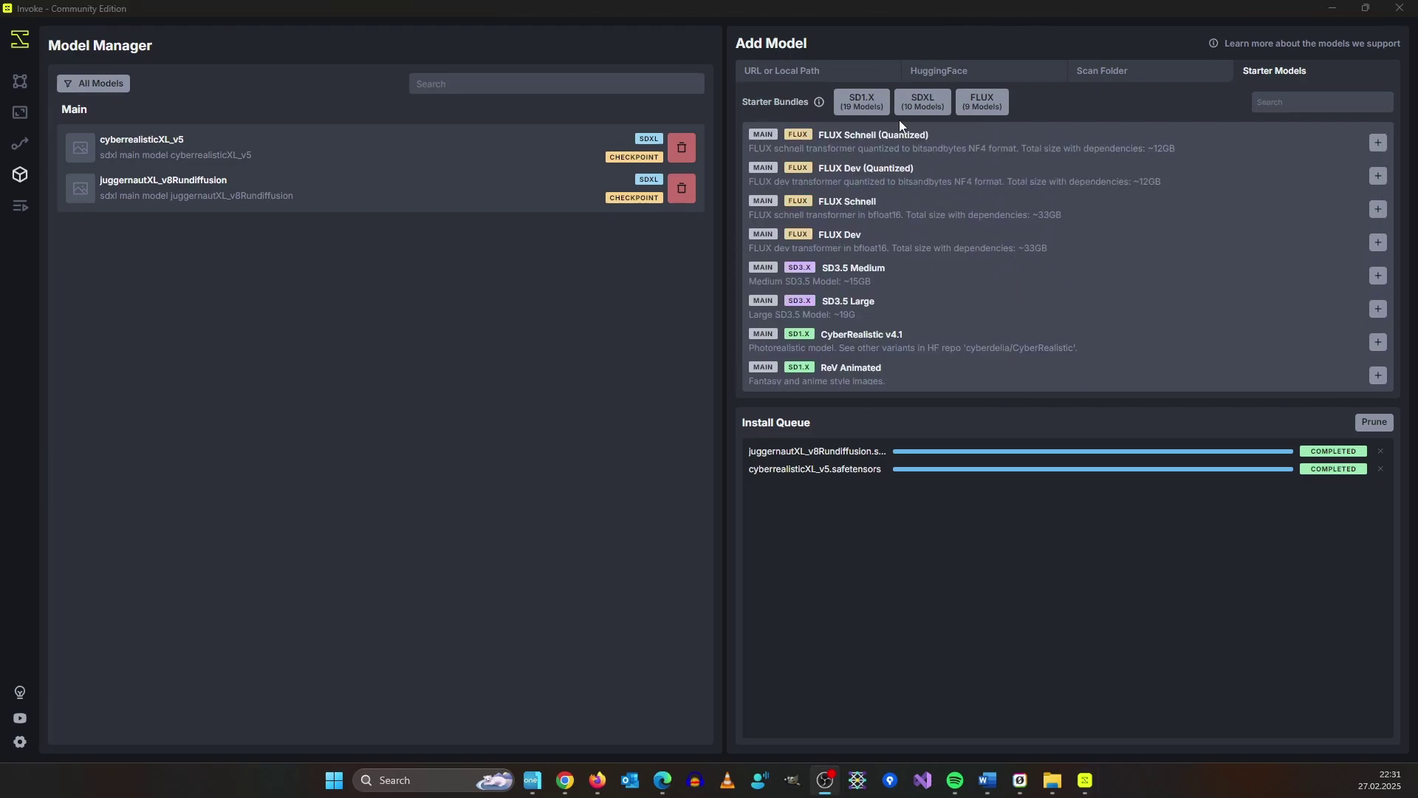
mouse_move(916, 112)
- Scan the D:\Matrix\Models\Lora\SDXL\Render folder and install all models found
click(1124, 74)
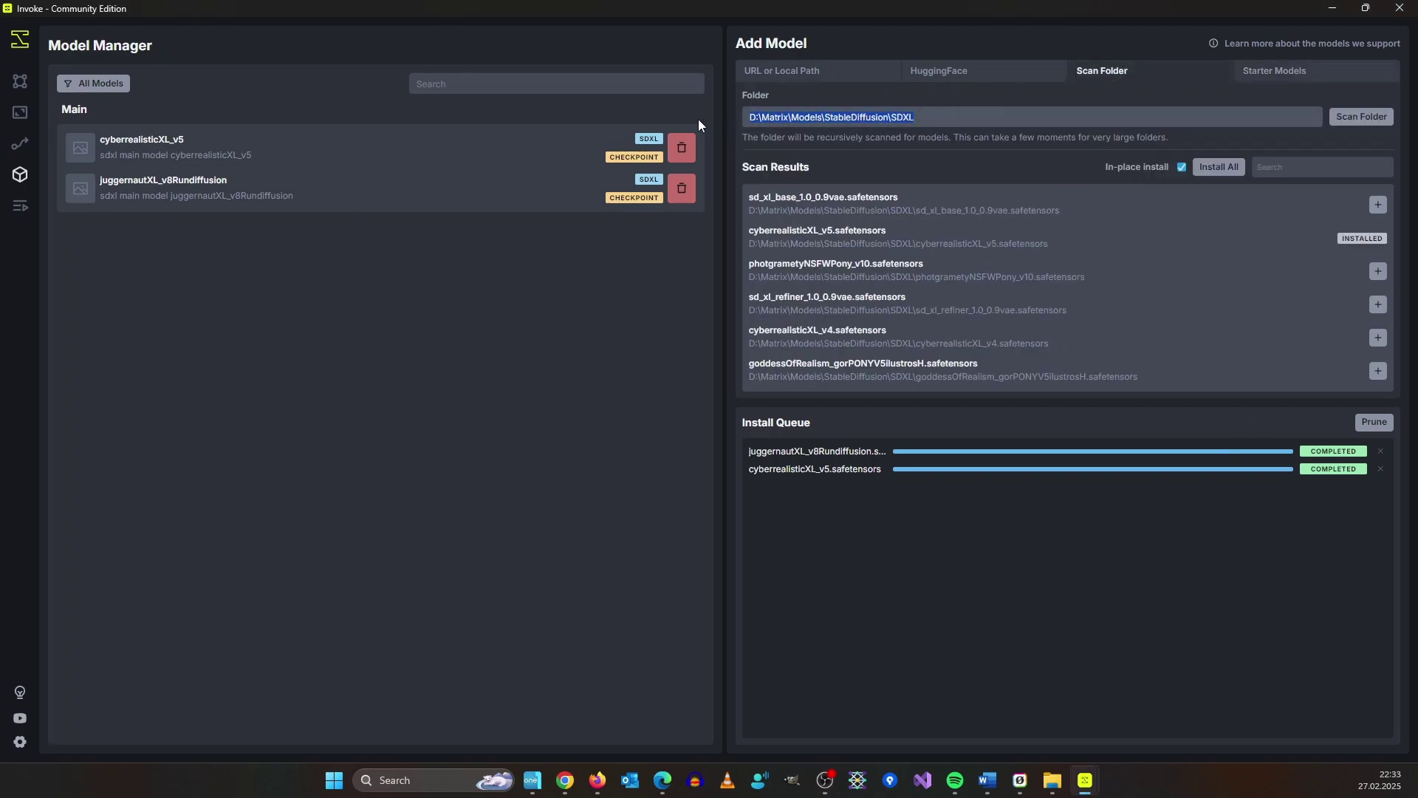
text(D:\Matrix\Models\Lora\SDXL\Render)
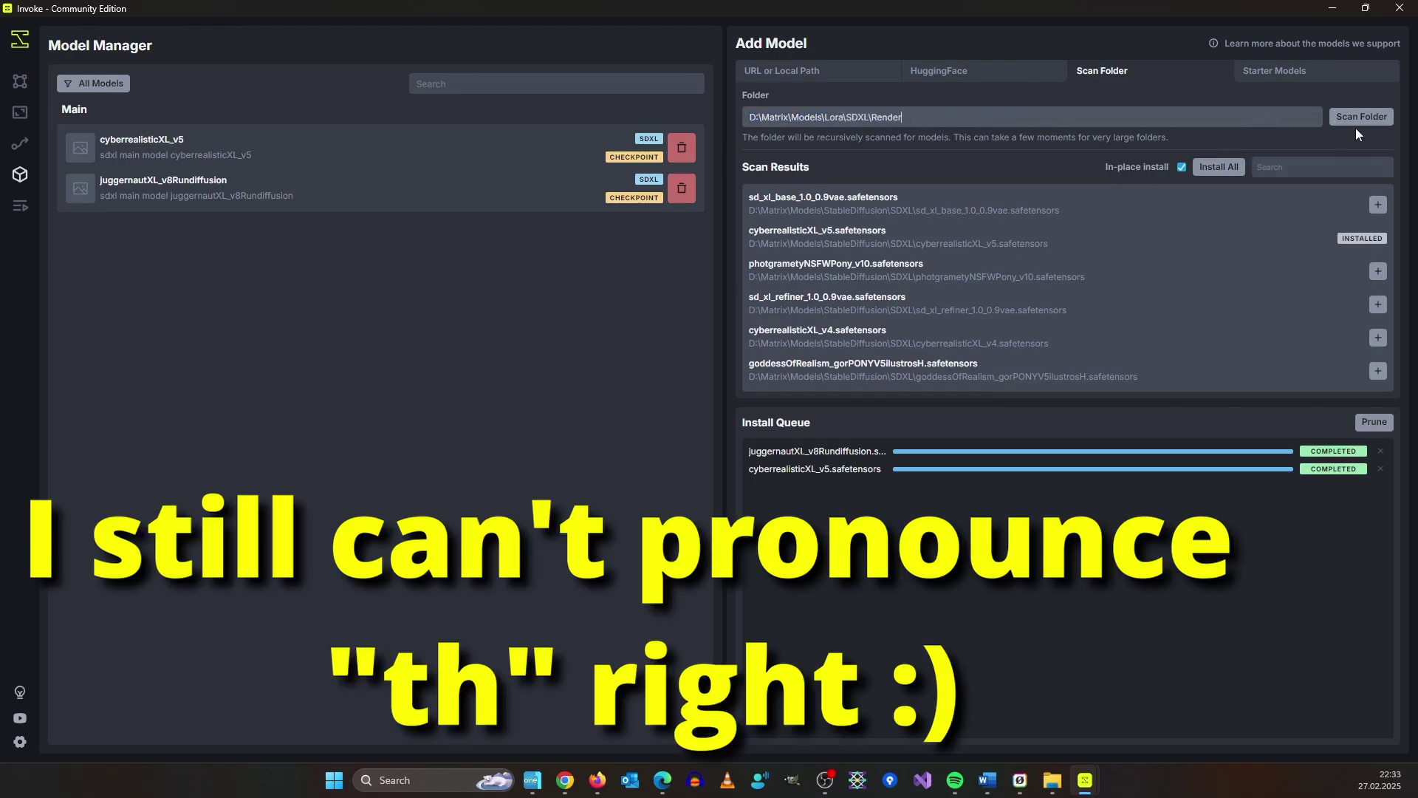
click(1356, 120)
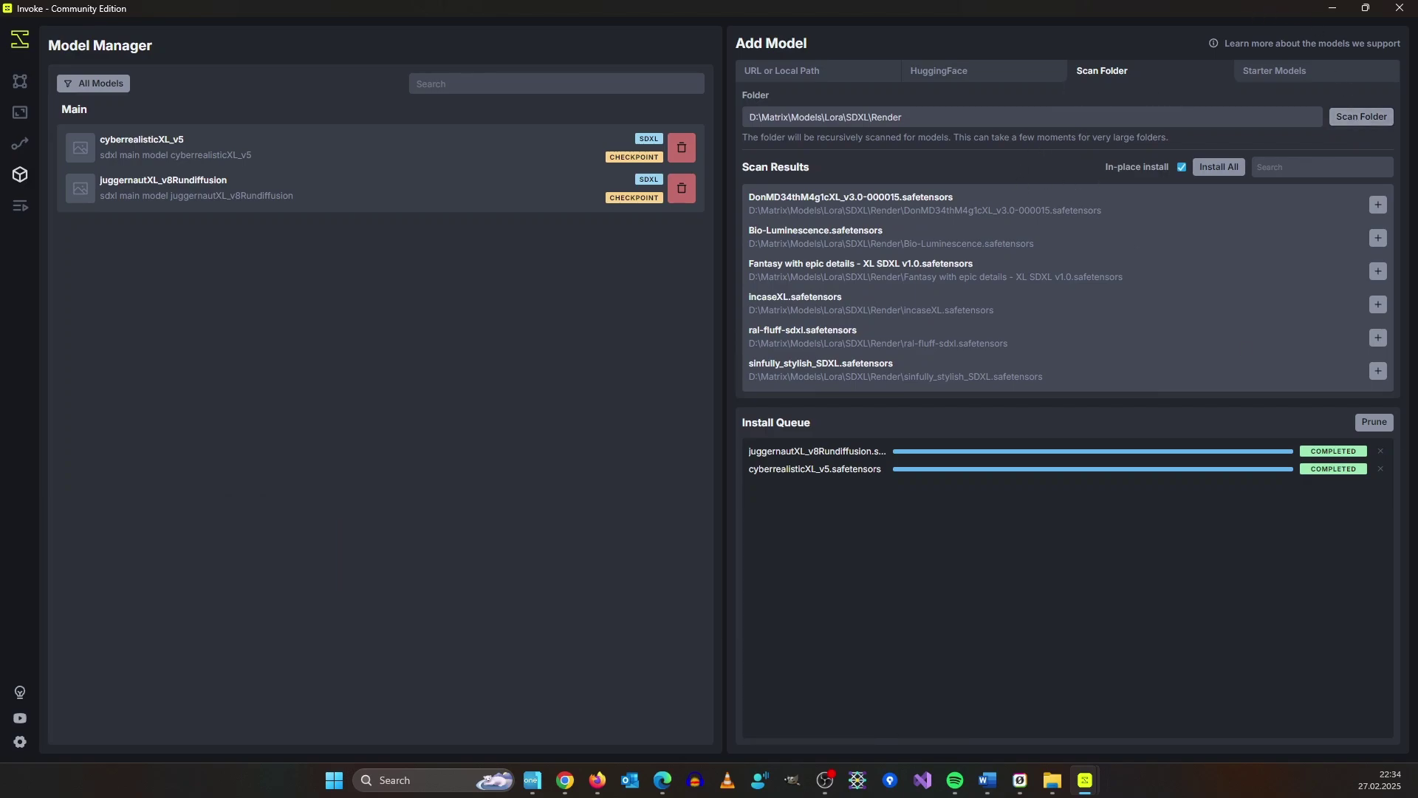
click(1240, 172)
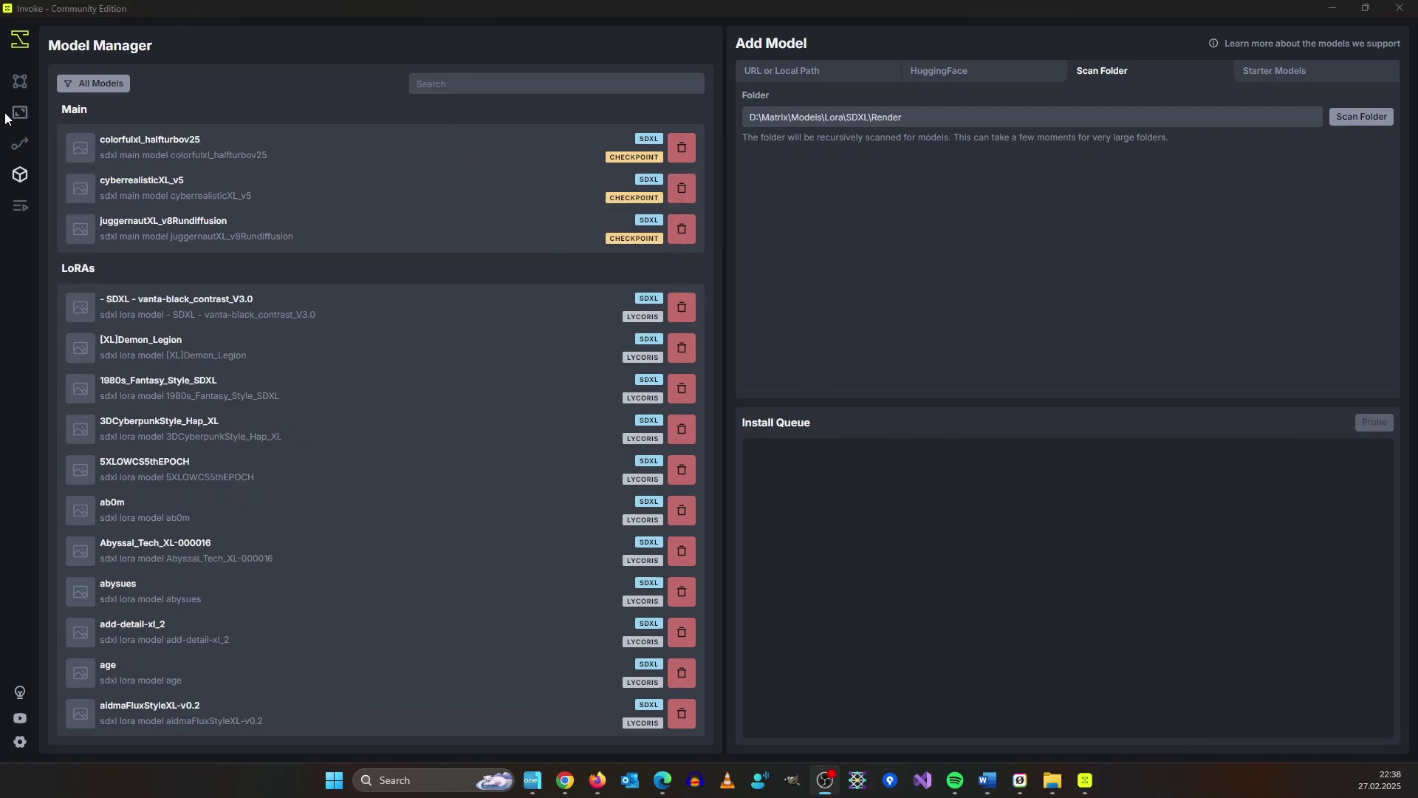
- Route new generations to the canvas and close the image viewer to show the empty canvas
click(20, 87)
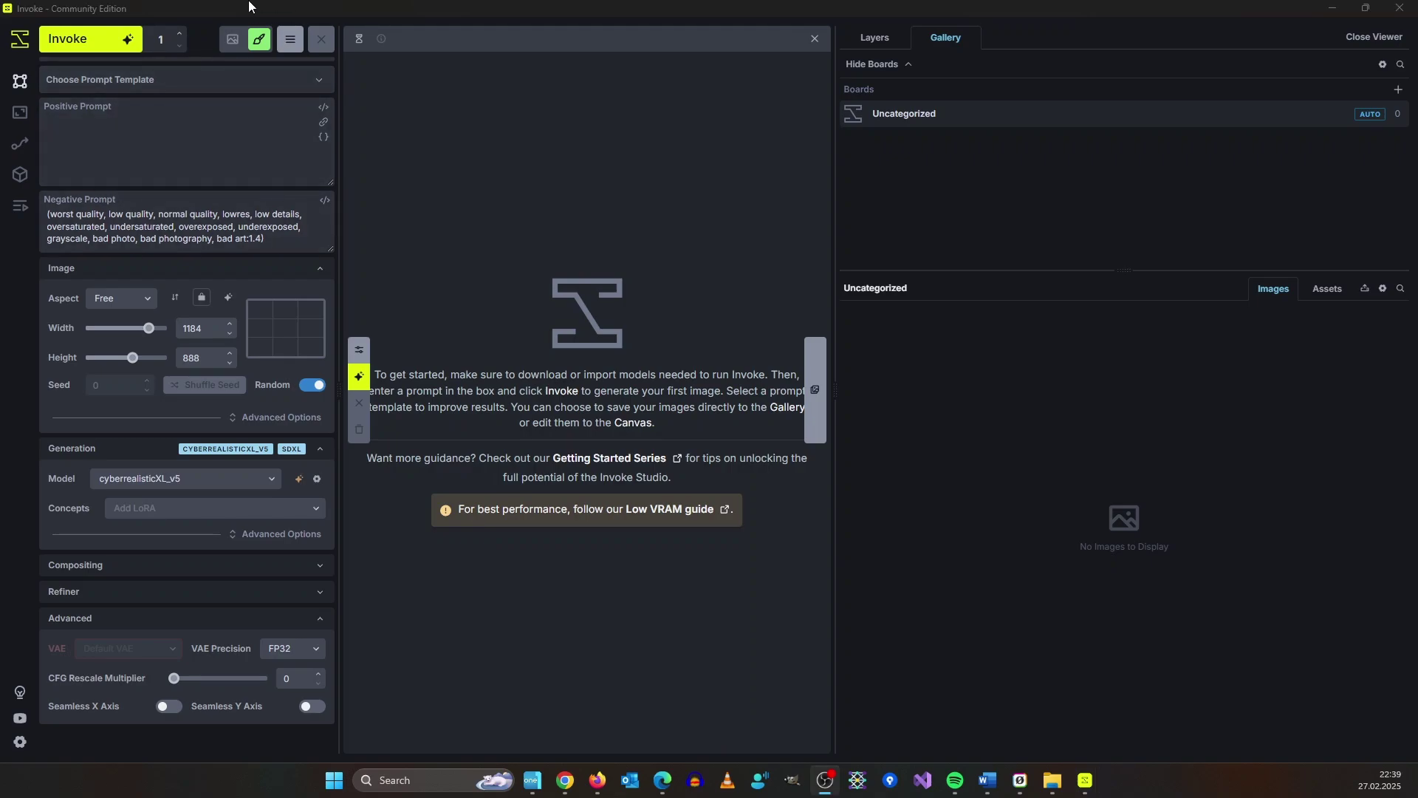
click(231, 44)
click(257, 42)
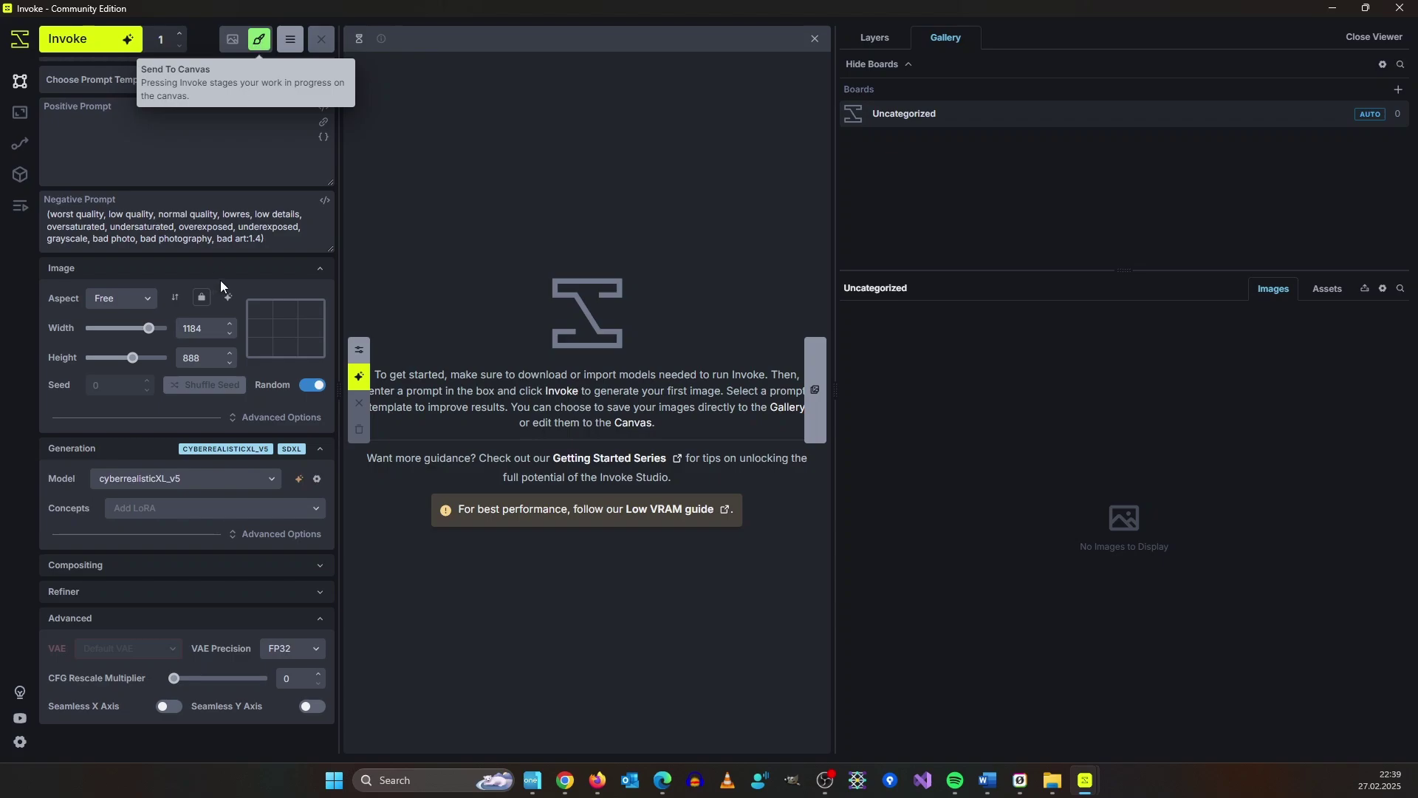
click(233, 41)
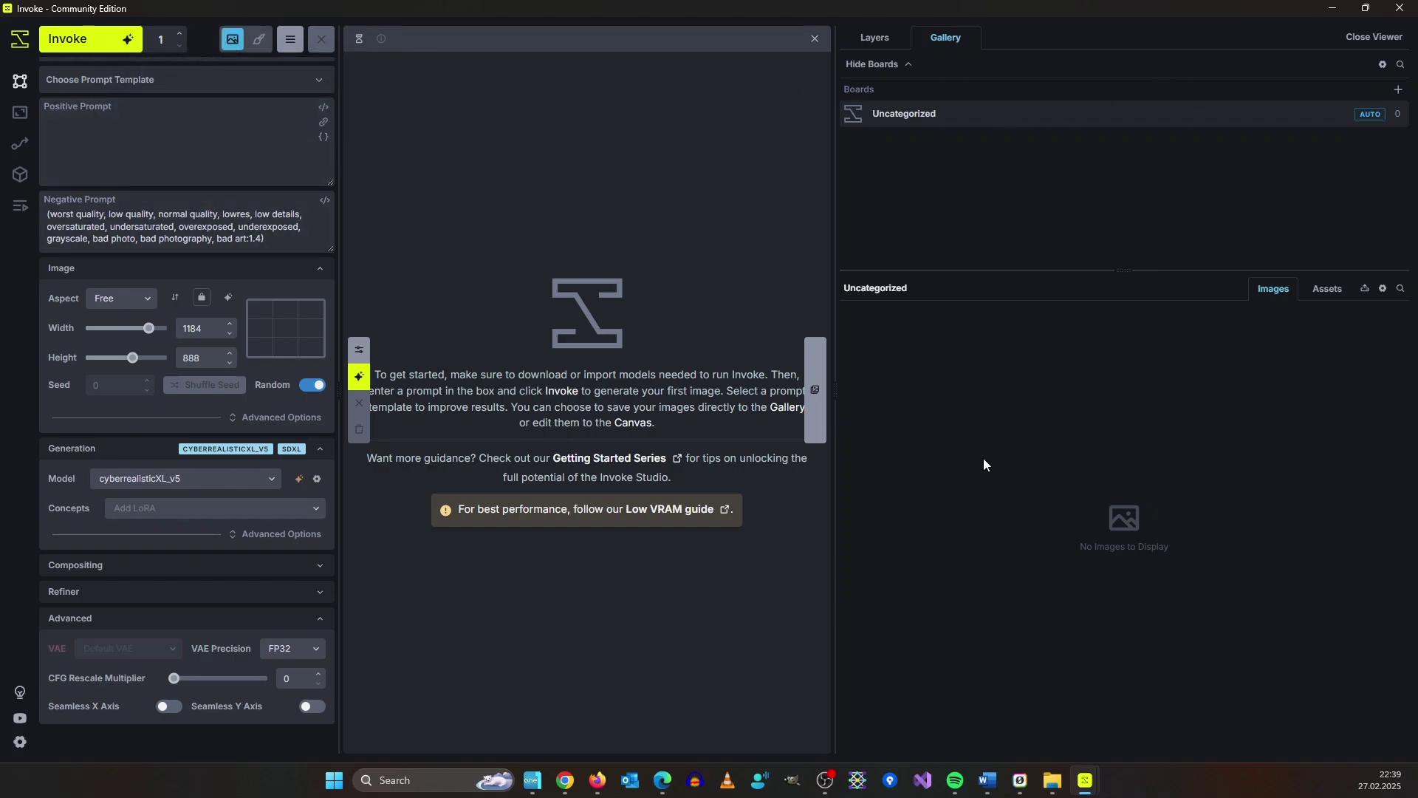
click(257, 42)
click(814, 39)
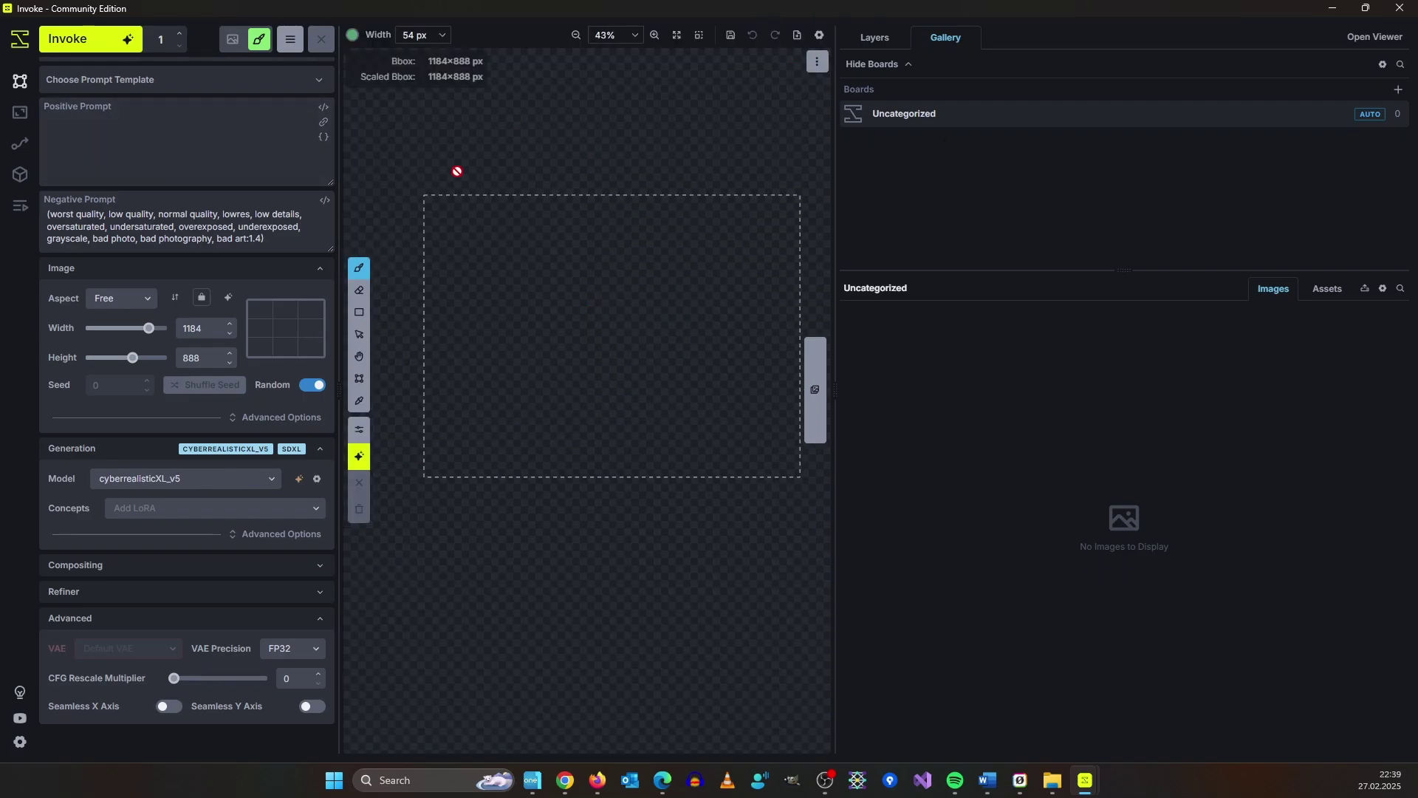
click(110, 122)
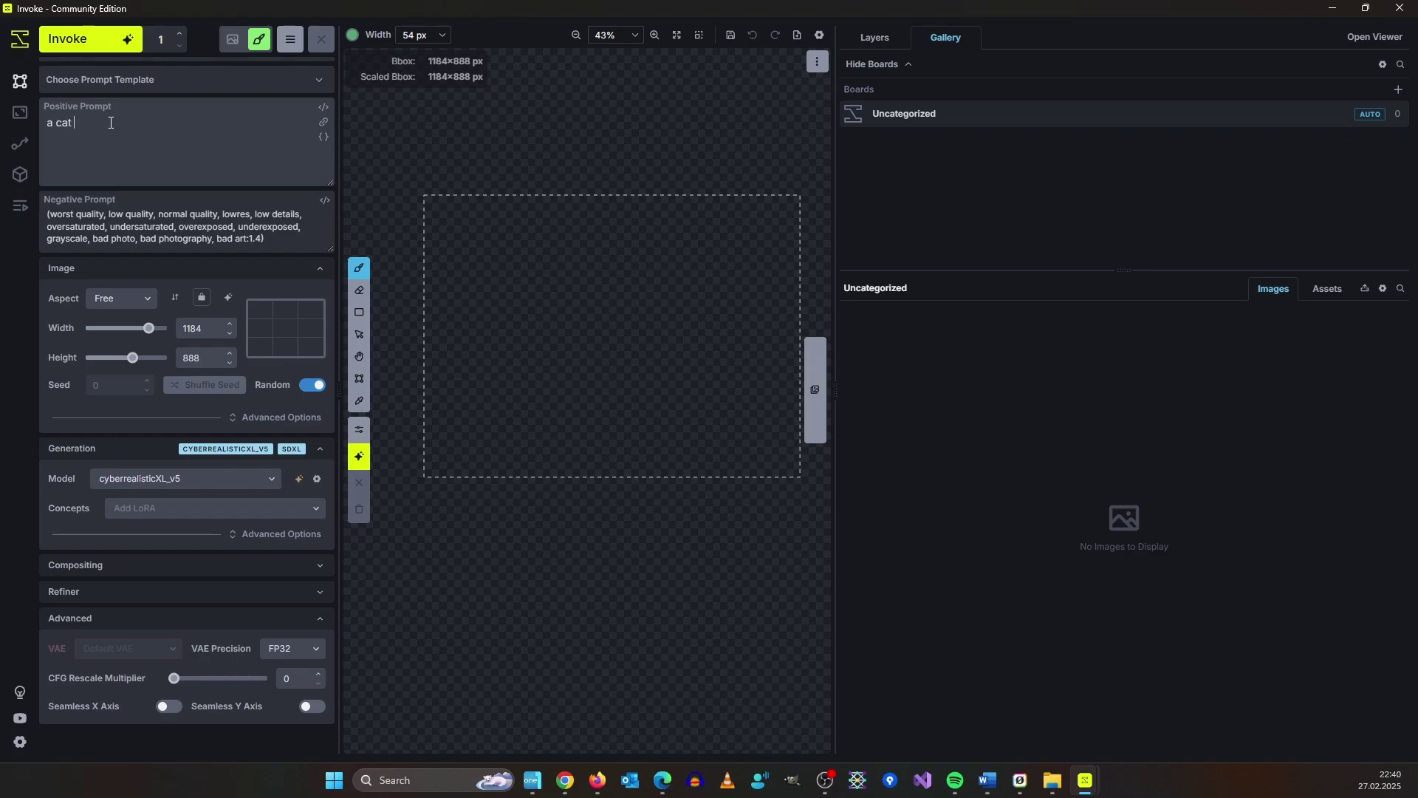
- Generate 2 images of 'a cat on a car roof', sent to the gallery
text(a cat on a car roof)
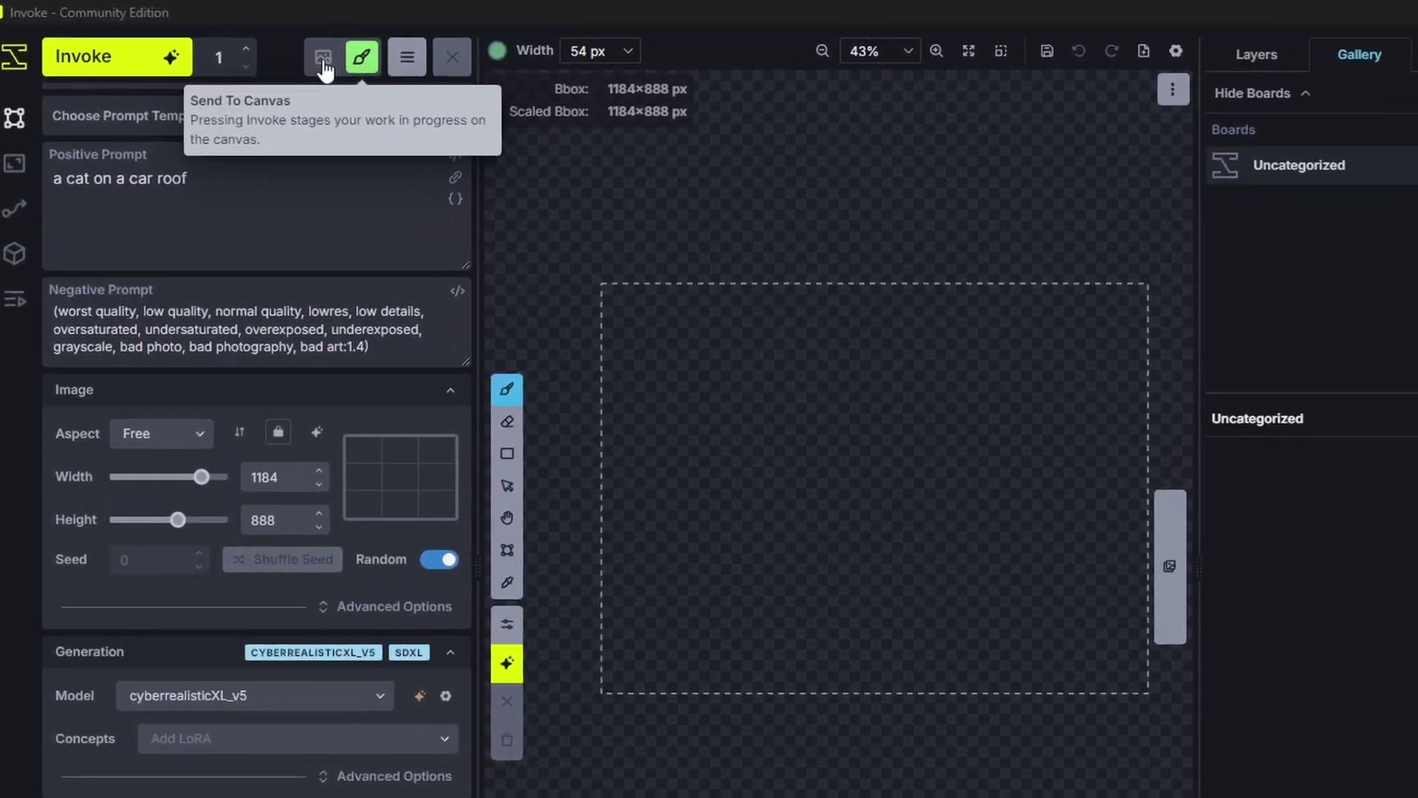
click(232, 38)
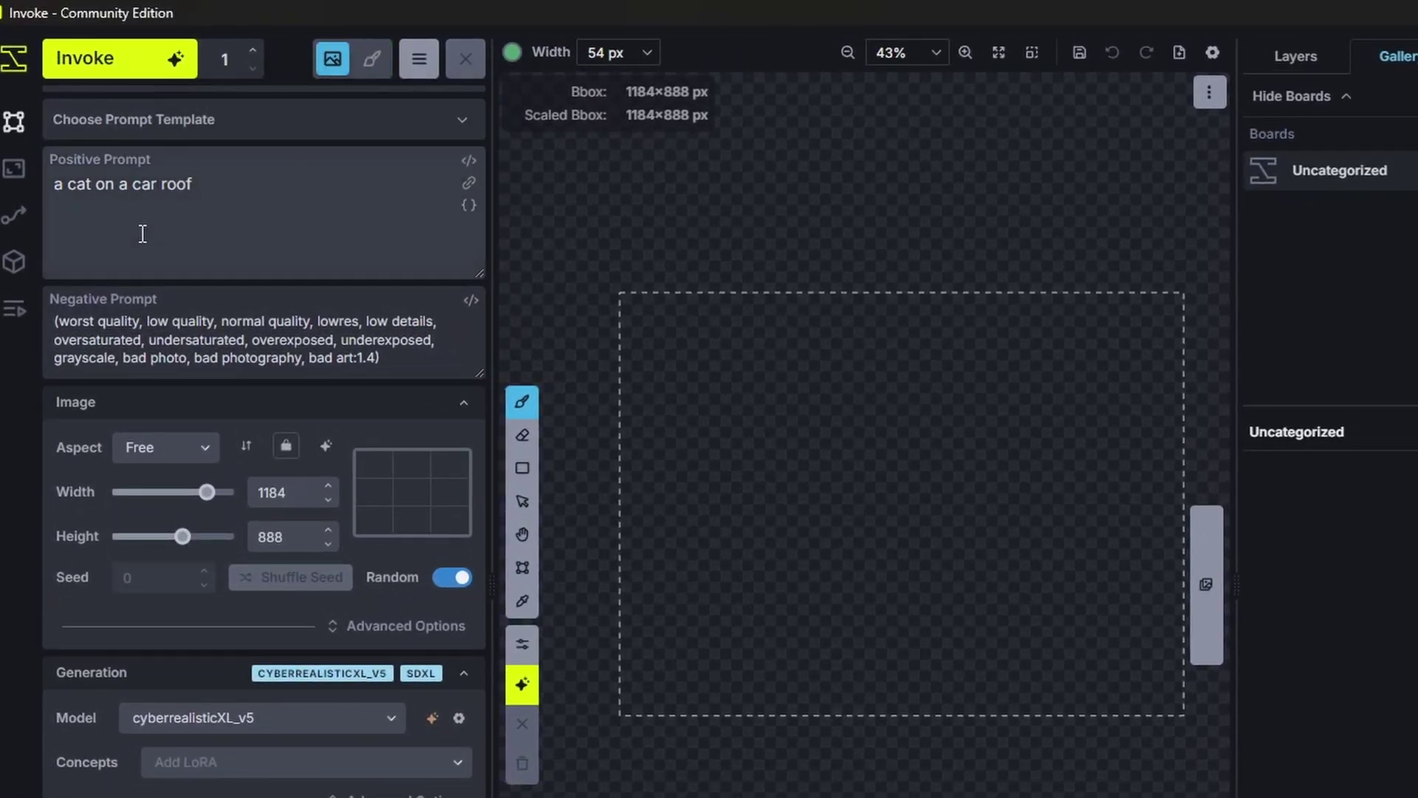
click(255, 52)
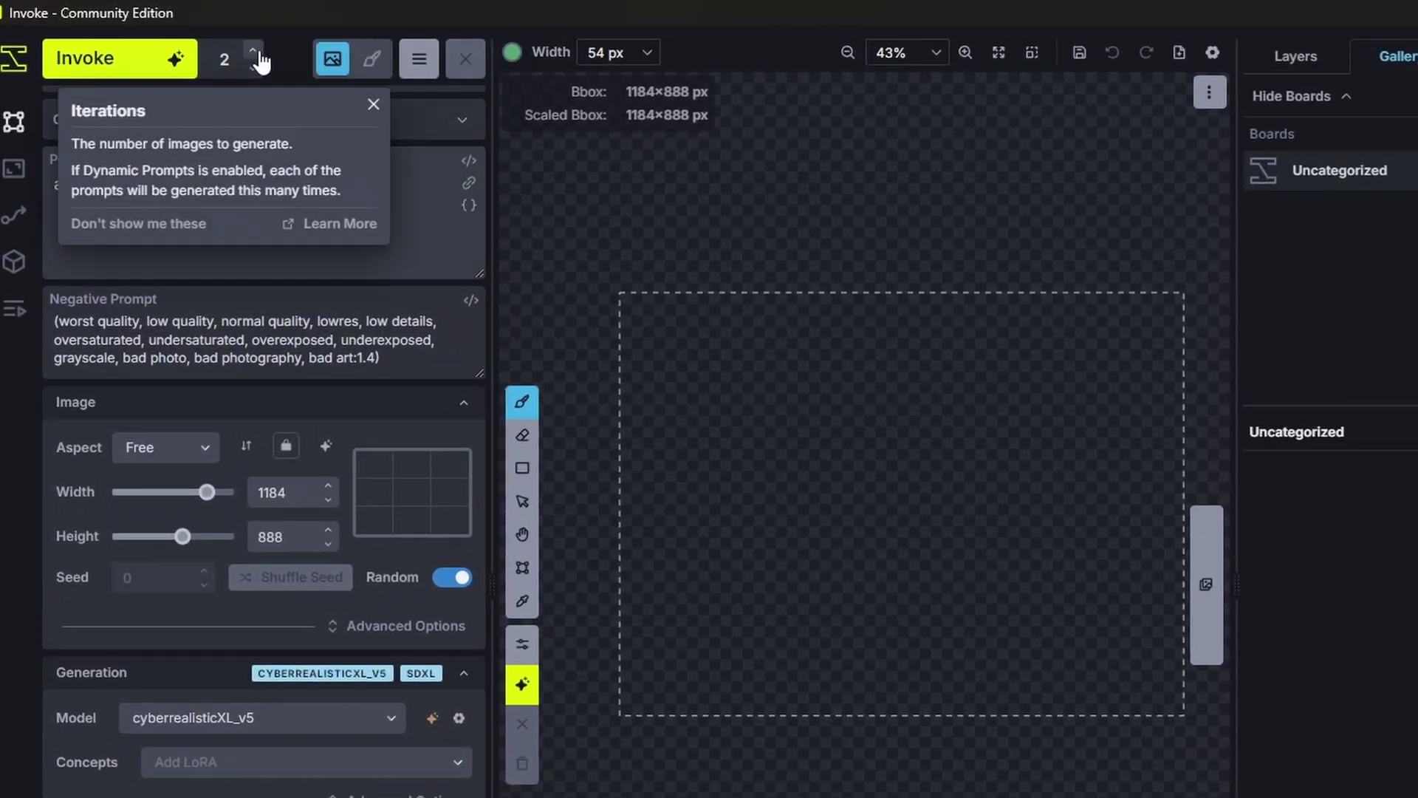
click(99, 67)
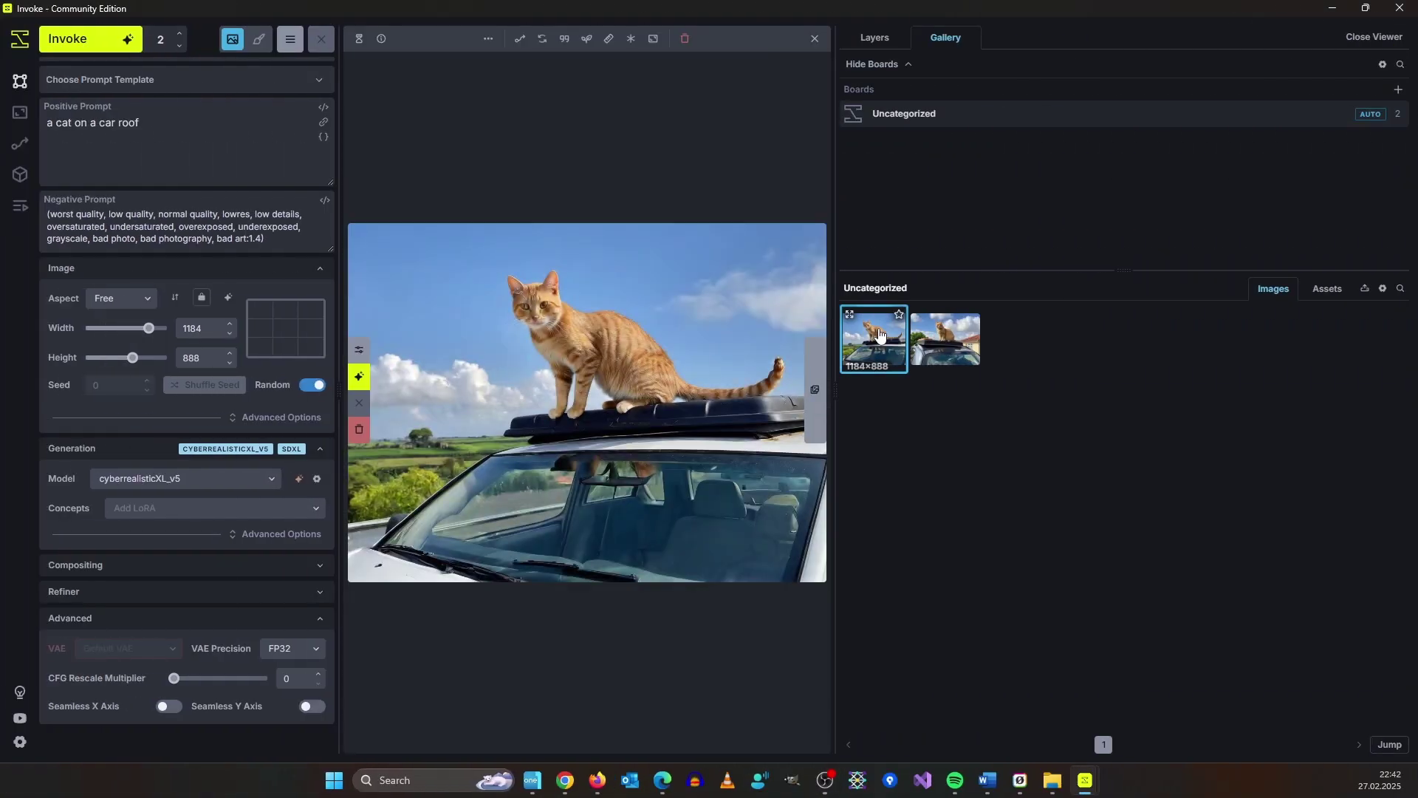
- View each of the two generated cat-on-car-roof photos
click(948, 346)
click(874, 338)
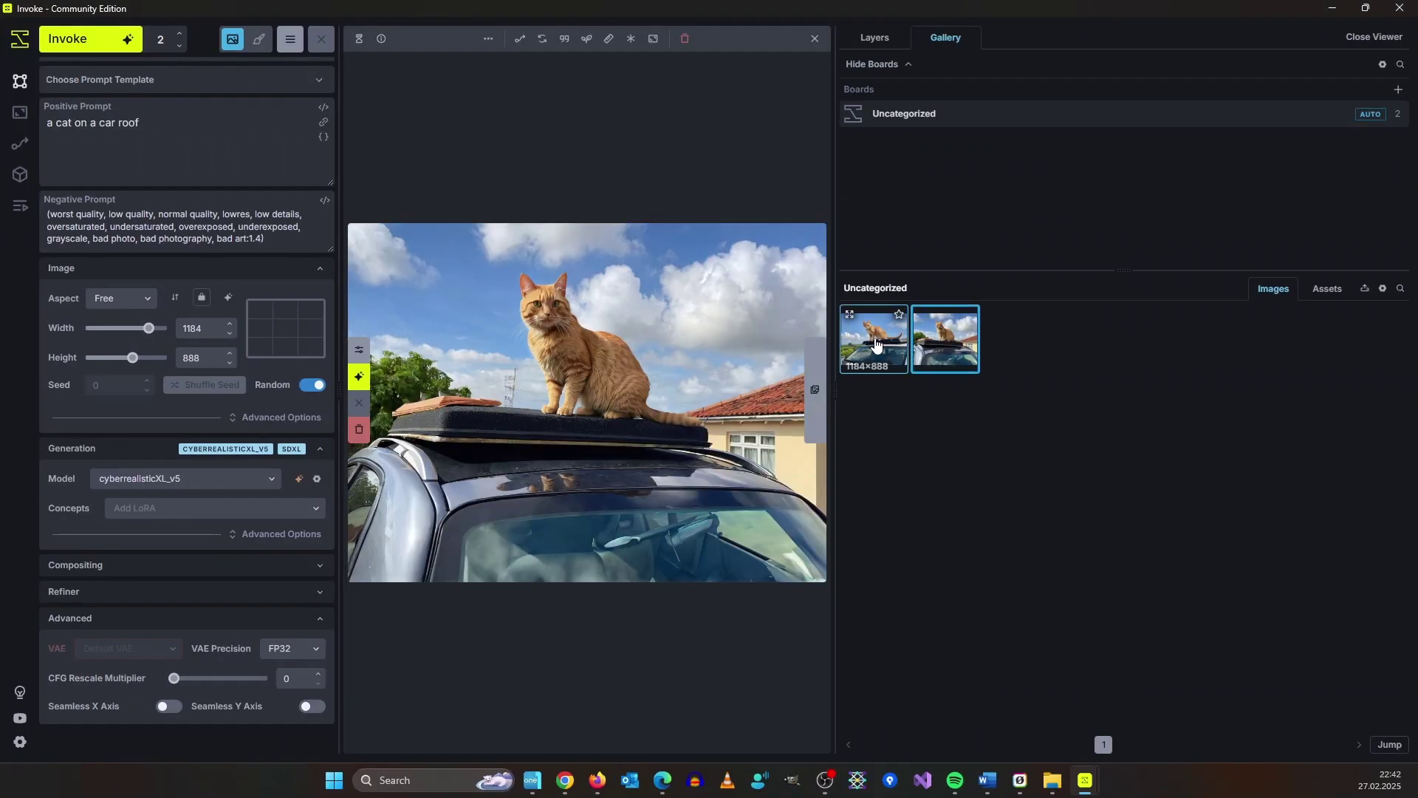
click(786, 415)
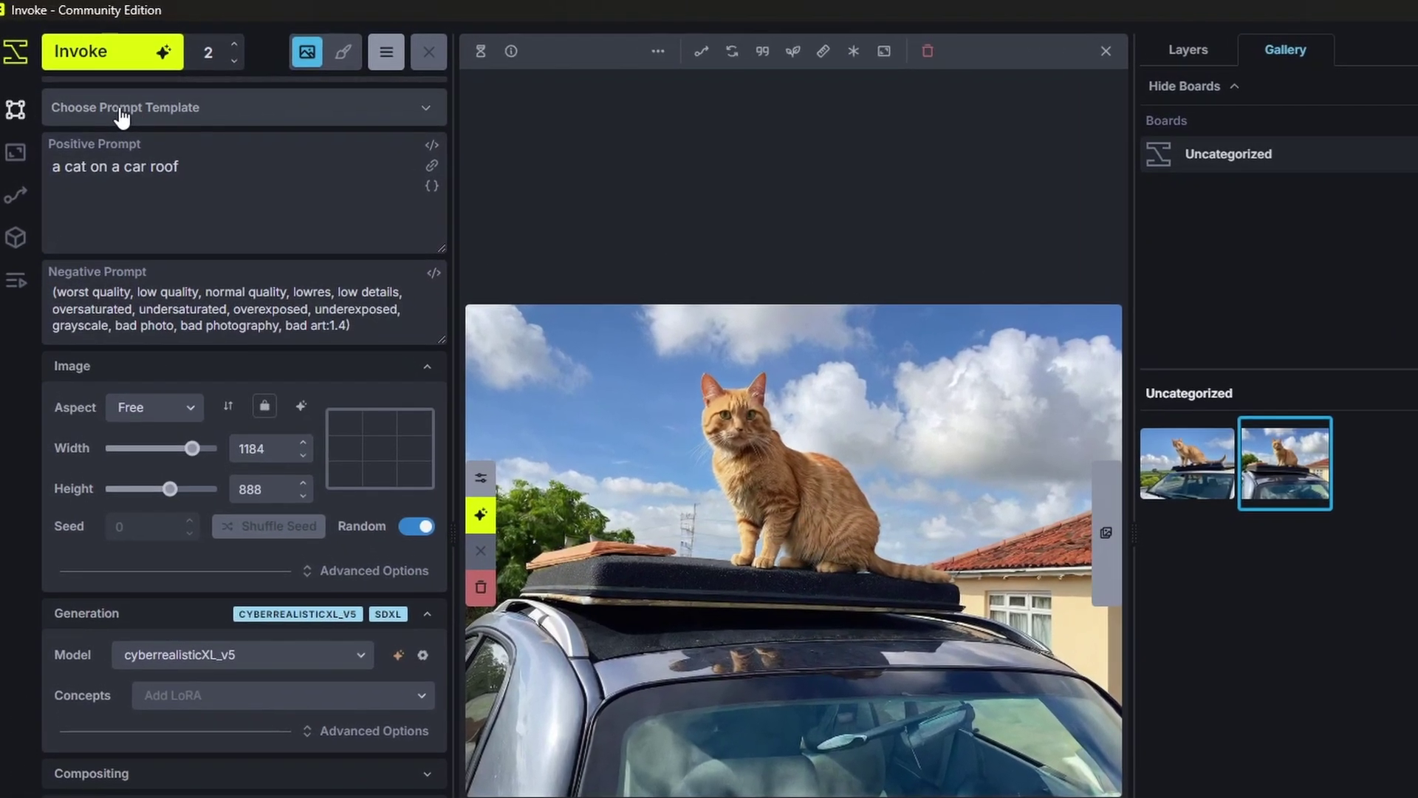
- Apply the Anime template and flatten it, adding 'anime++, bold outline, cel-shaded coloring, shounen, seinen'
click(97, 87)
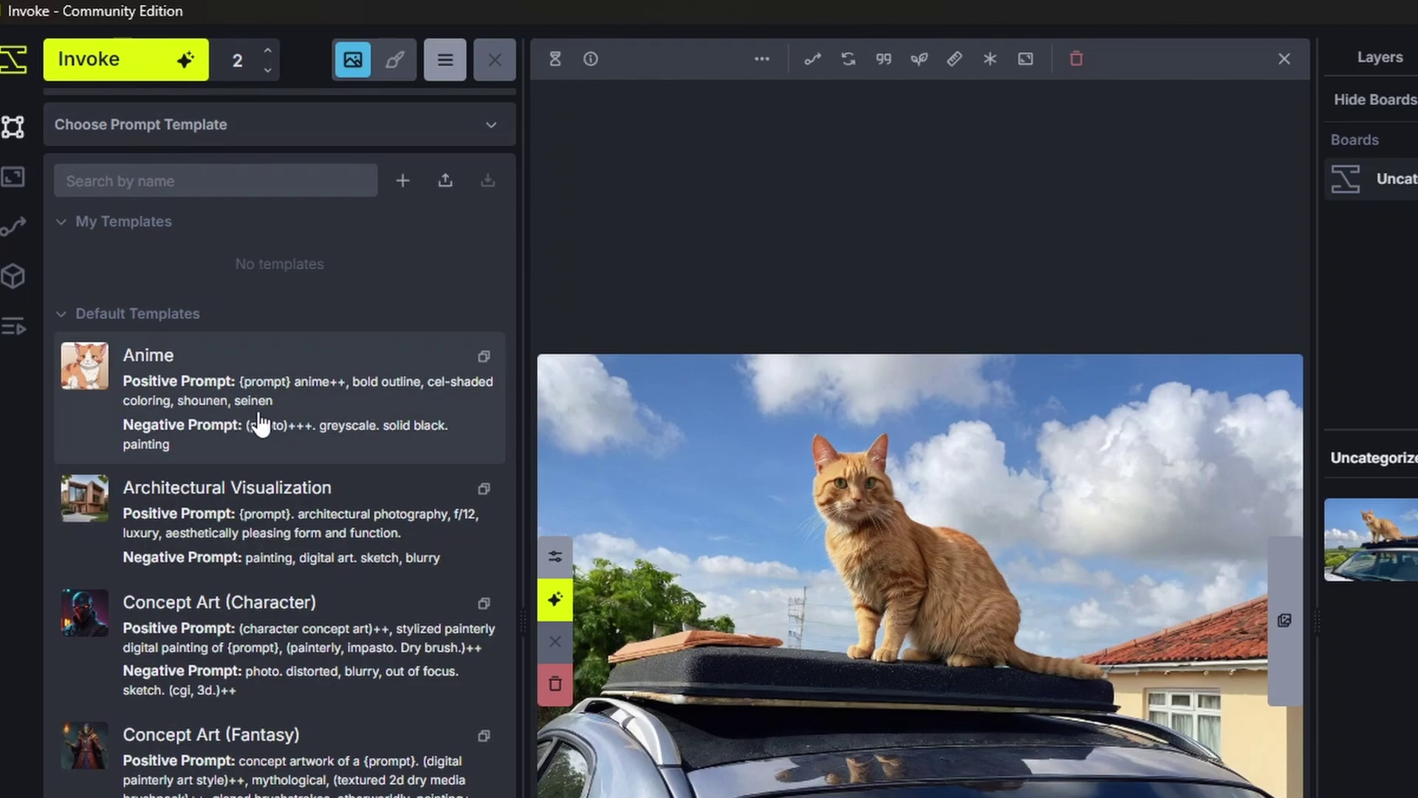
click(169, 397)
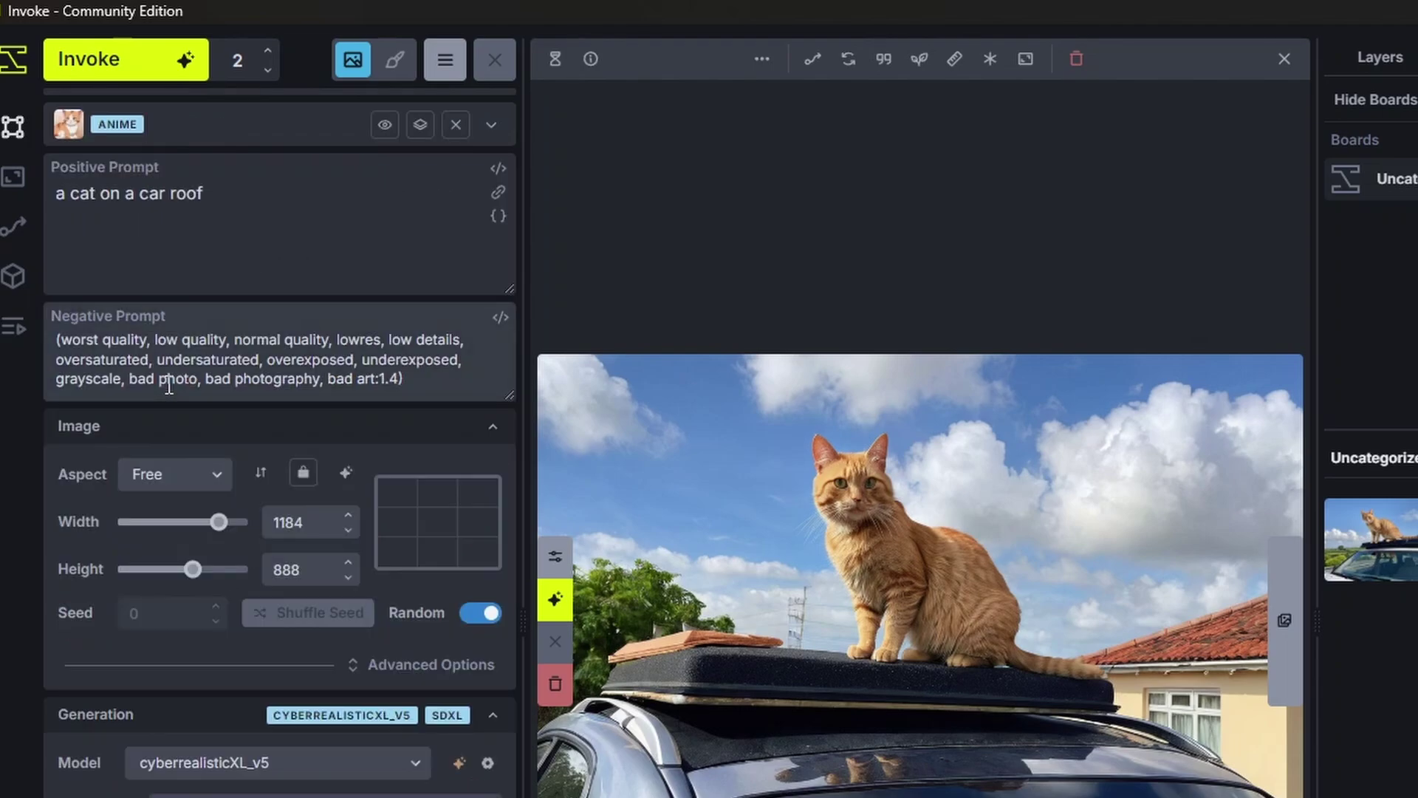
click(380, 130)
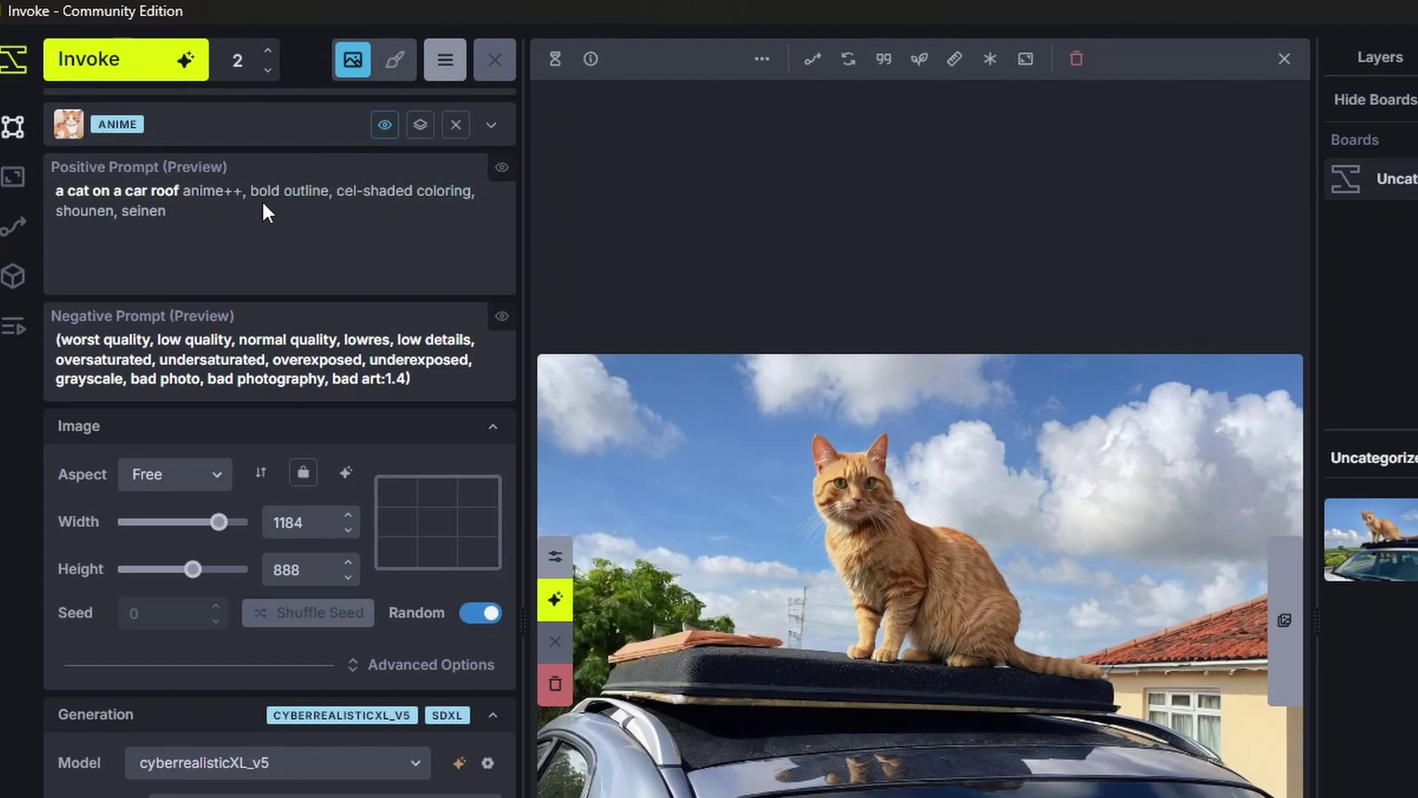
click(384, 125)
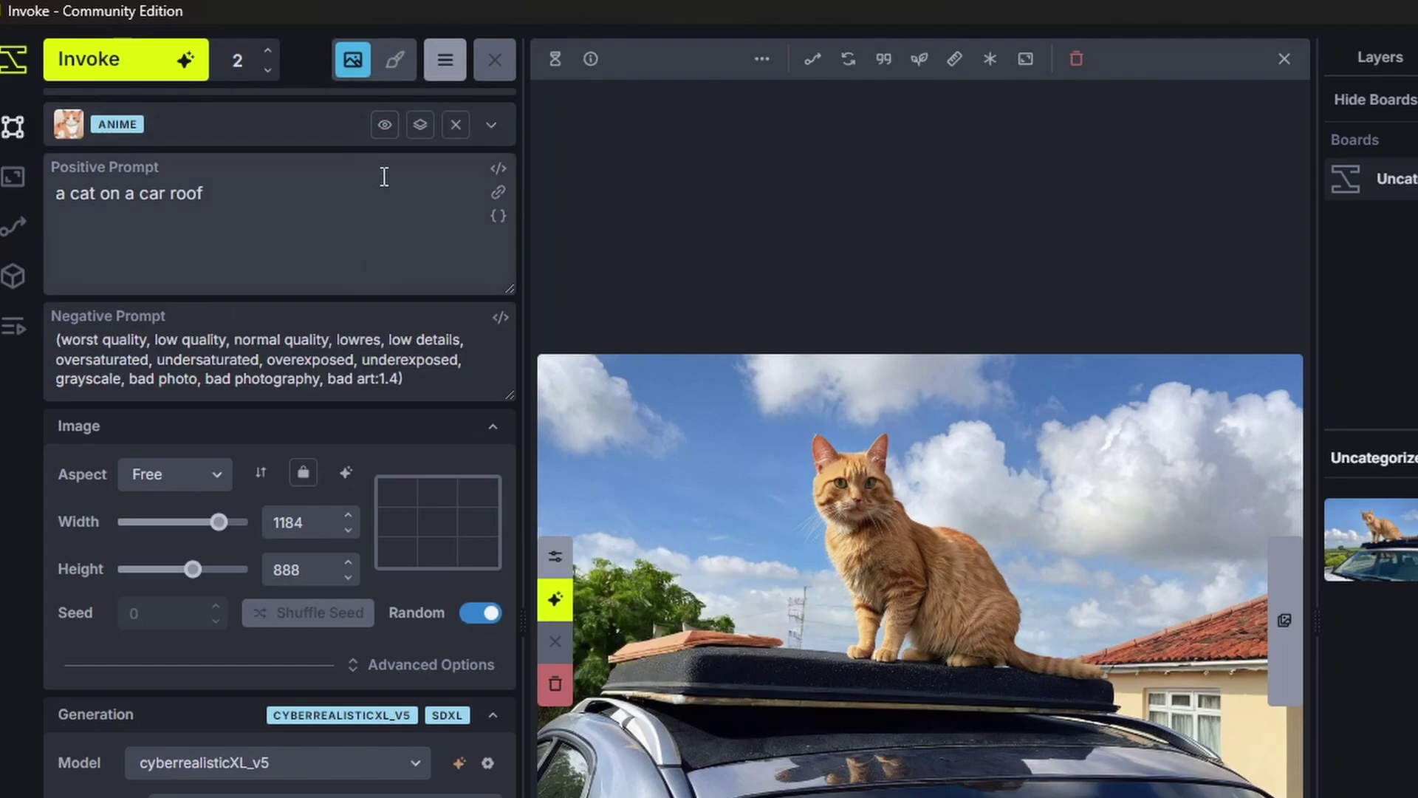
click(422, 138)
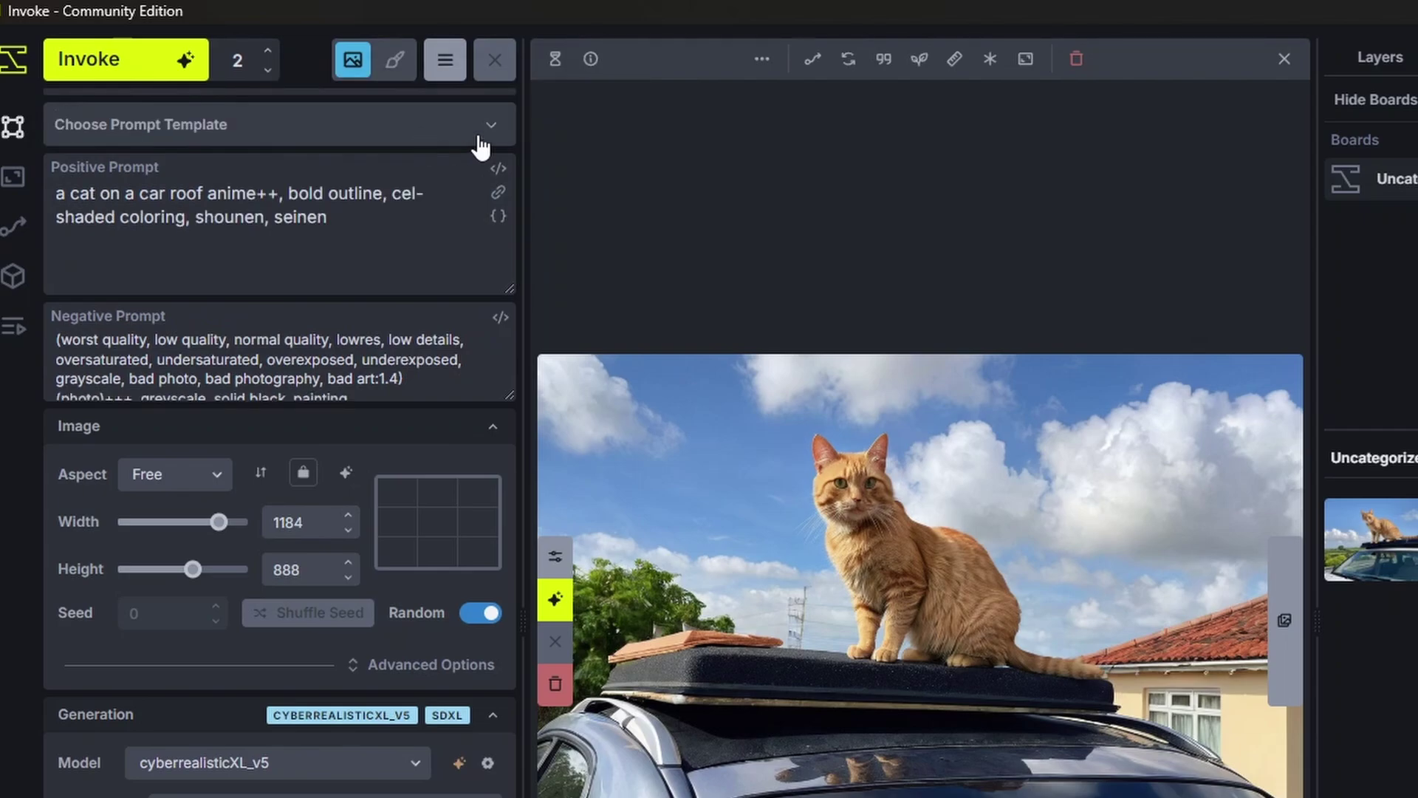
- Generate two anime-style cat-on-car images with progress previews displayed
click(93, 59)
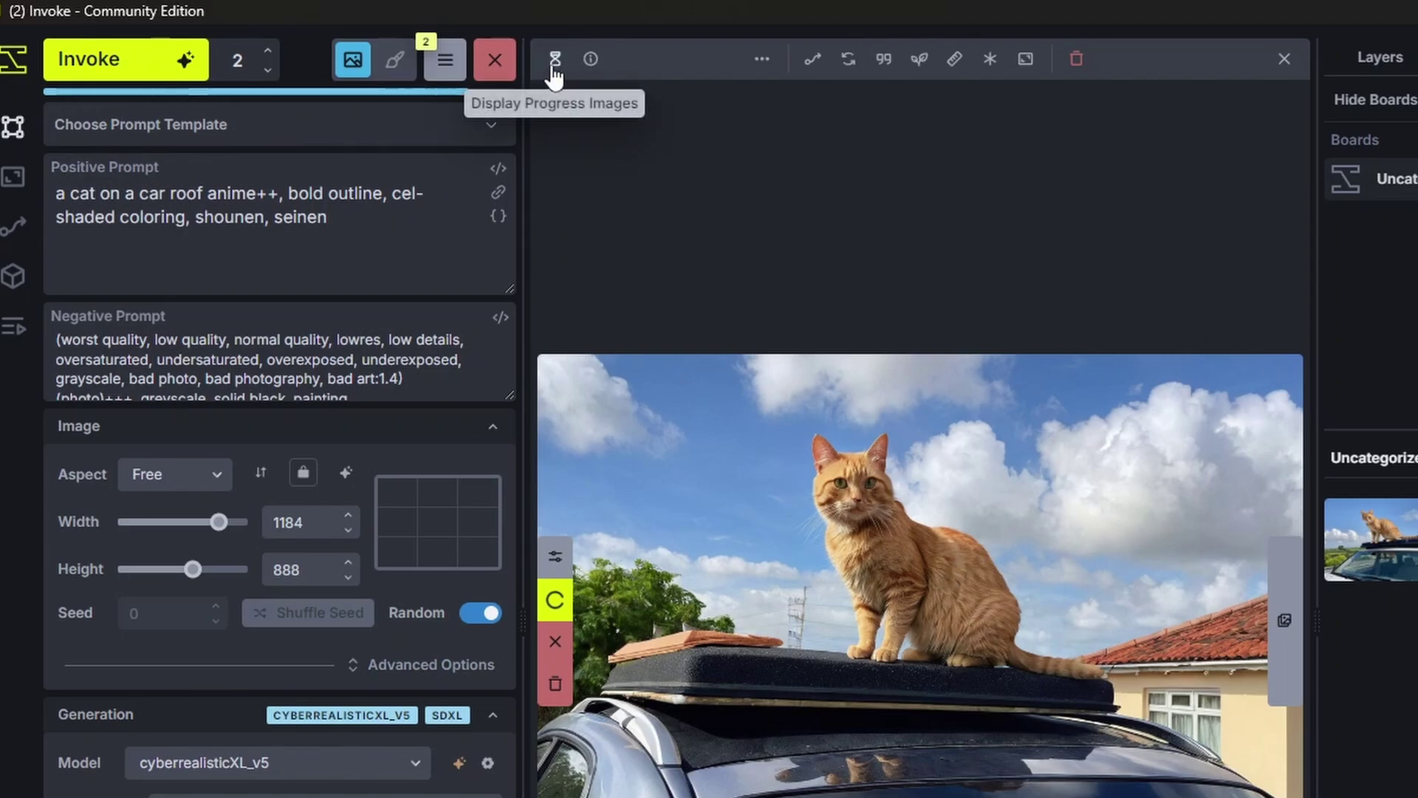
click(554, 60)
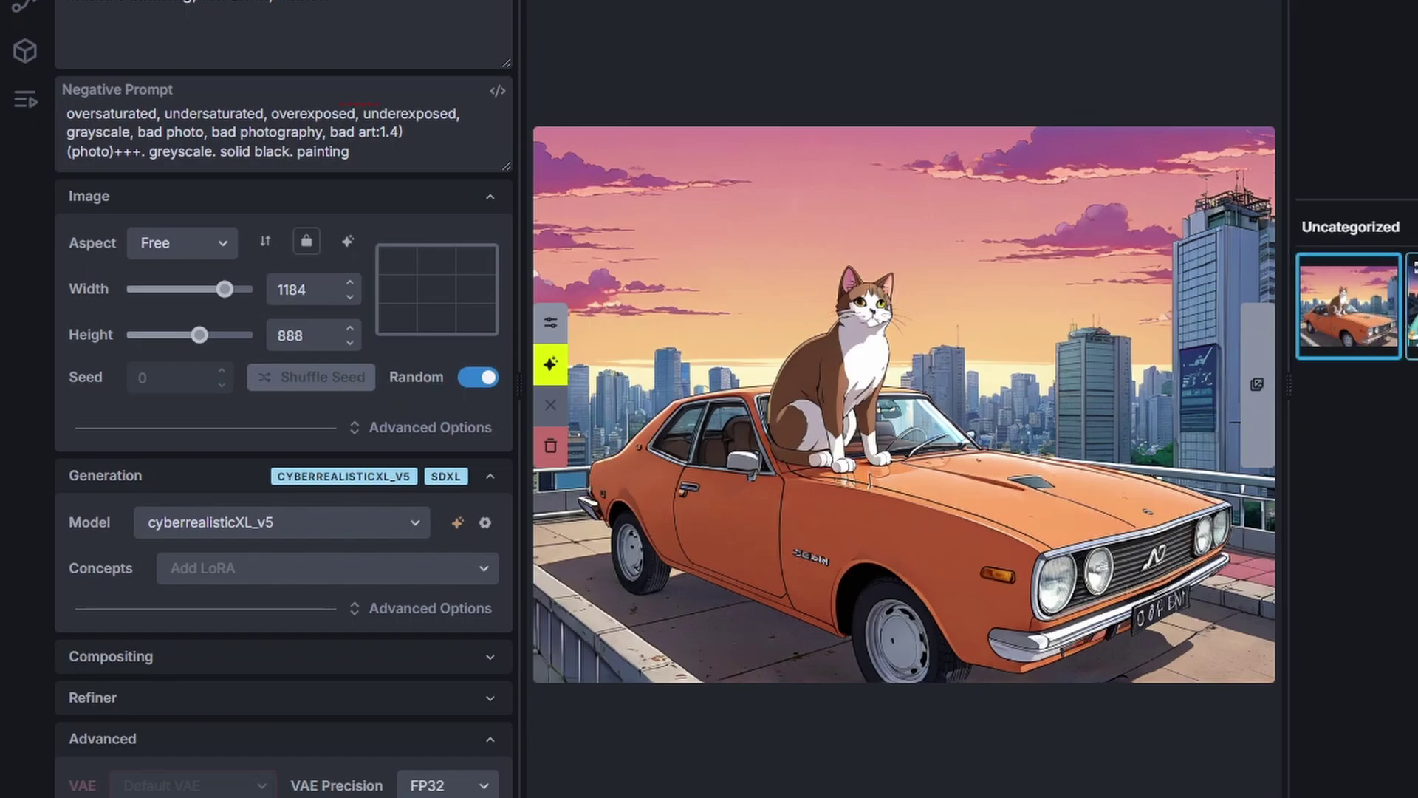
- Compare the teal-car and orange-car anime images, then set the aspect ratio to 16:9
click(1358, 334)
click(1358, 334)
click(181, 243)
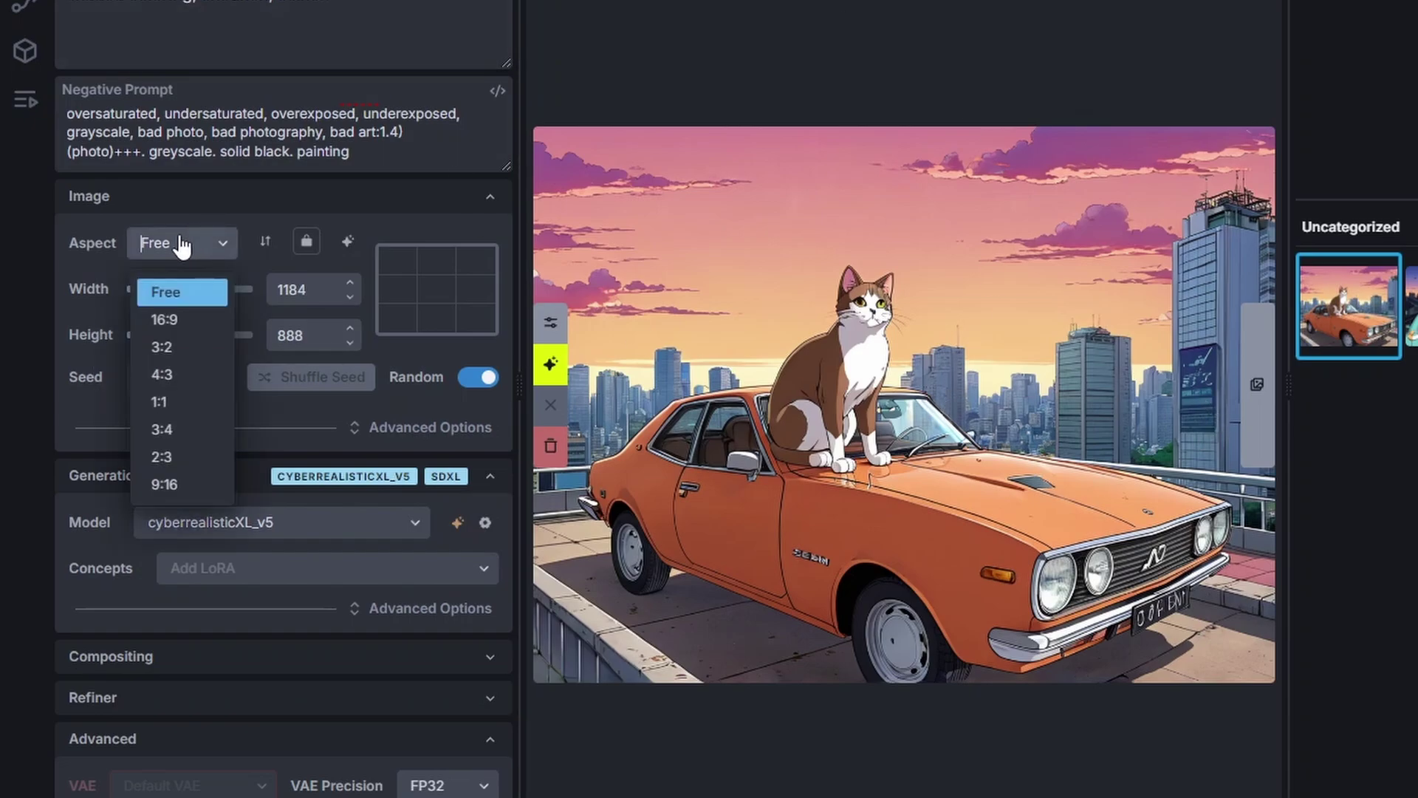
click(171, 317)
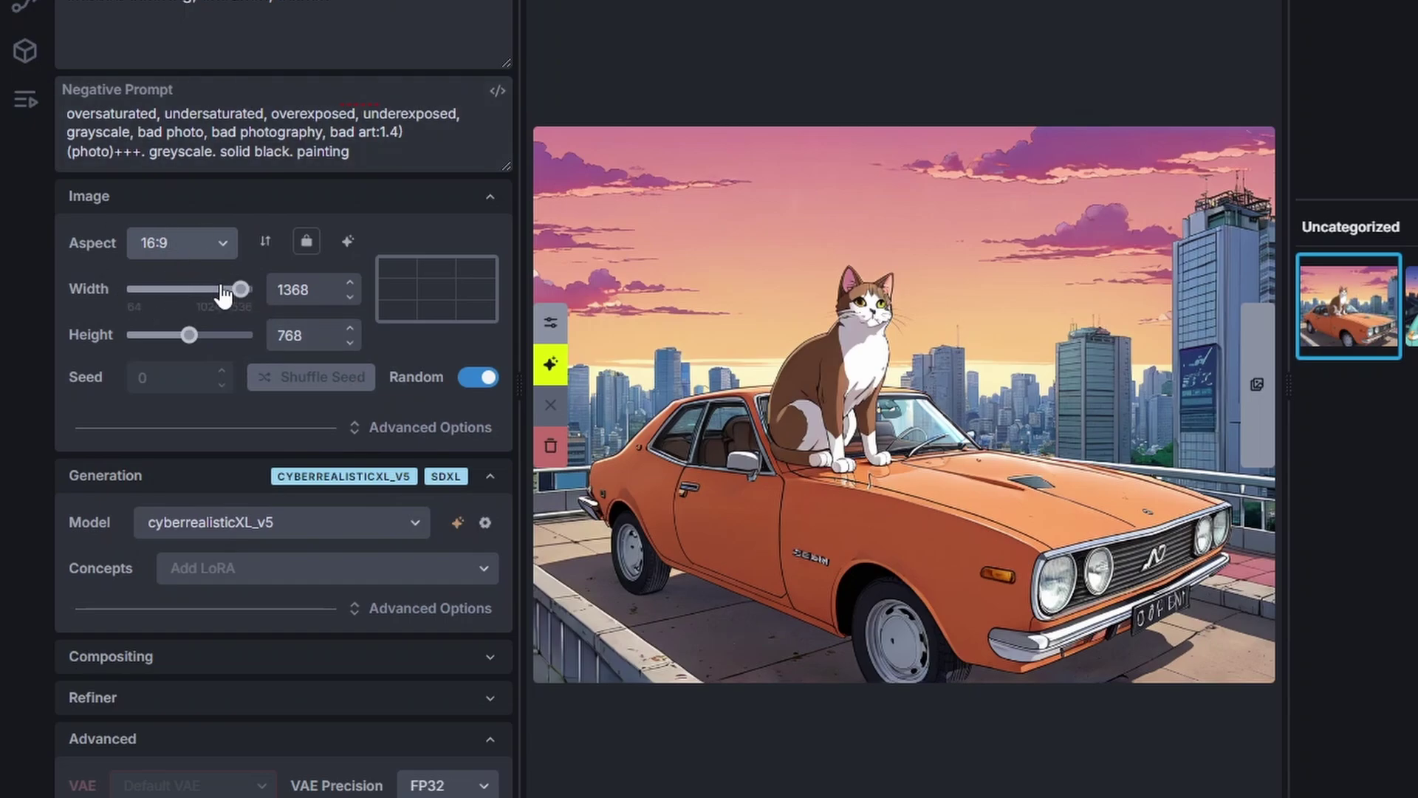
- Shrink the width, swap to 9:16 portrait, and reduce the size to 504×896
drag(234, 299, 187, 358)
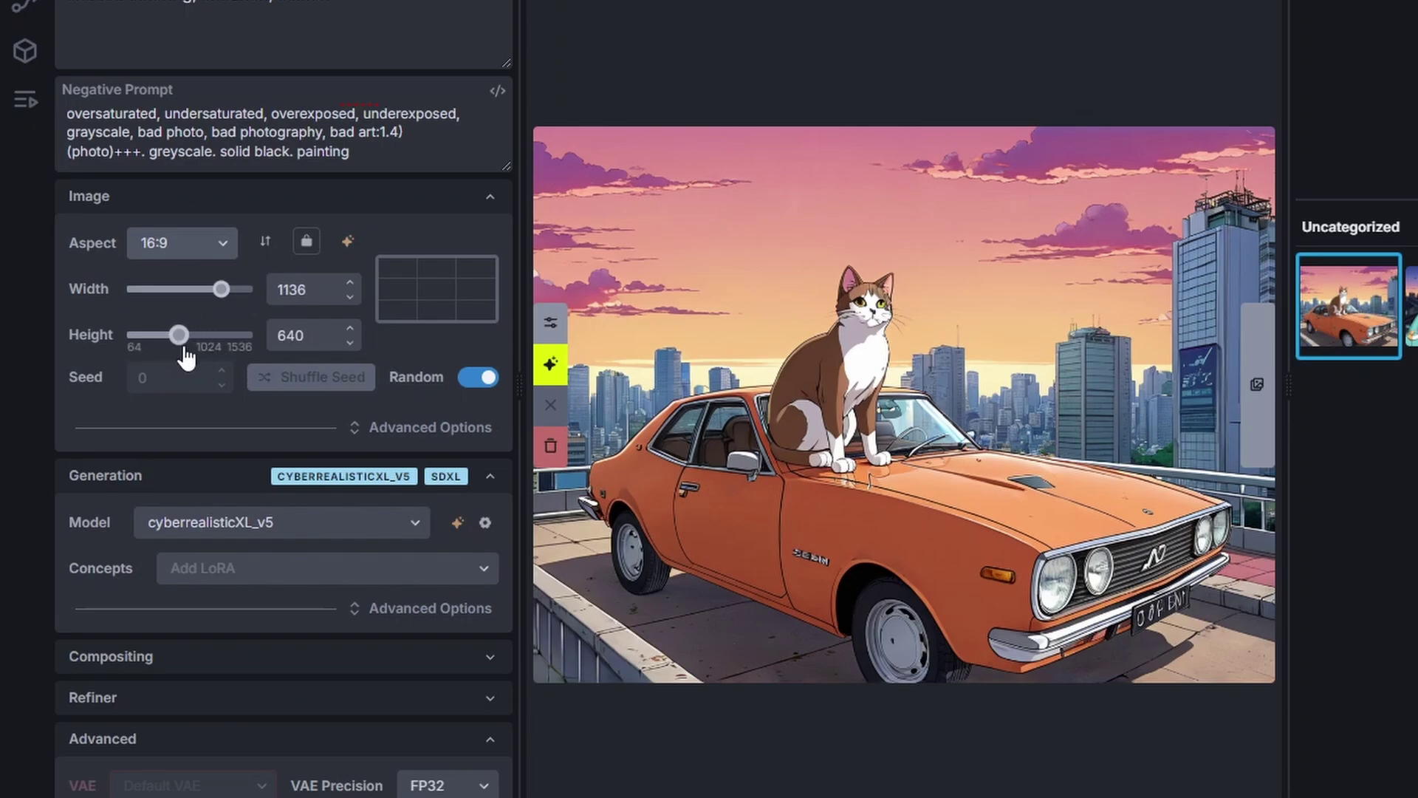
click(267, 244)
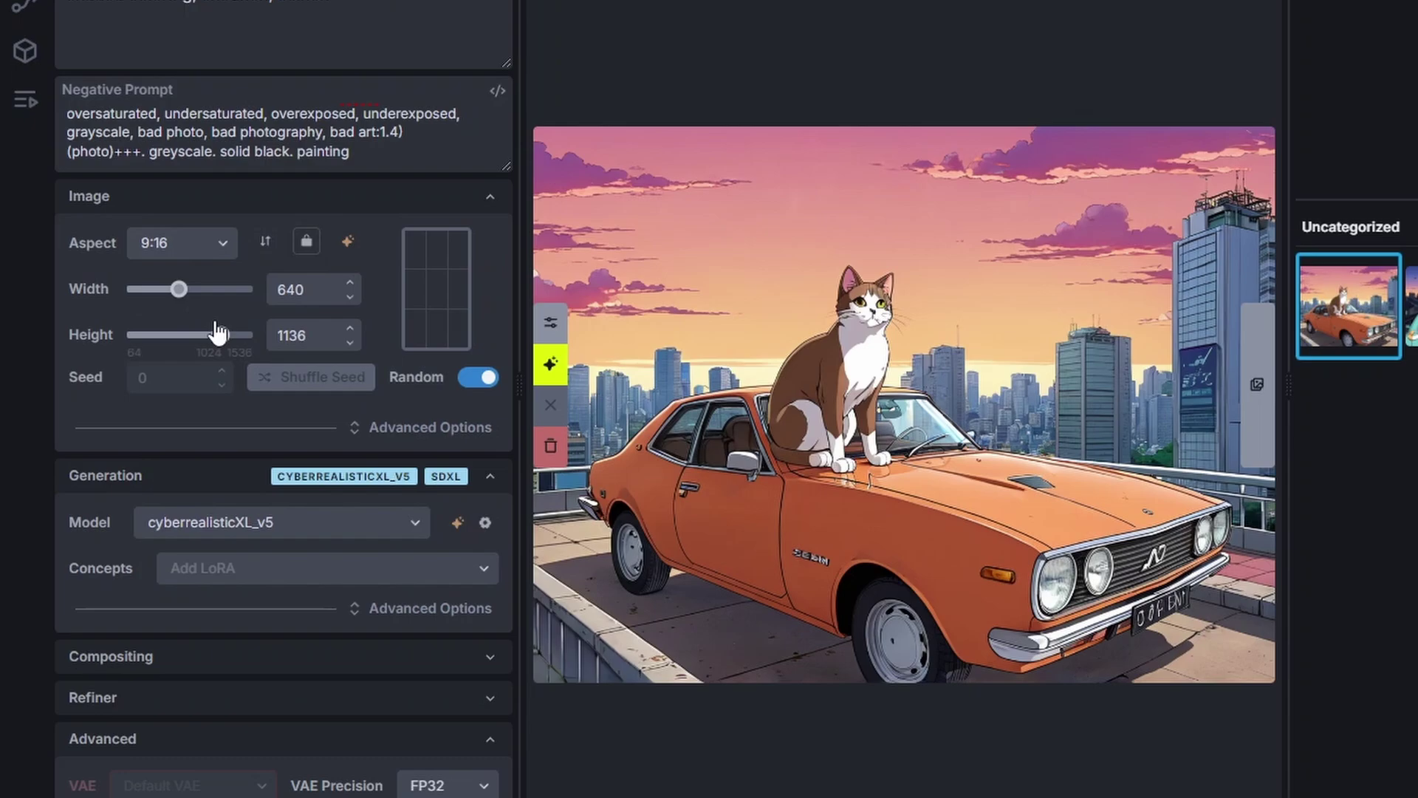
mouse_move(220, 336)
mouse_down()
mouse_move(143, 338)
mouse_move(214, 354)
mouse_move(144, 357)
mouse_move(212, 360)
mouse_up()
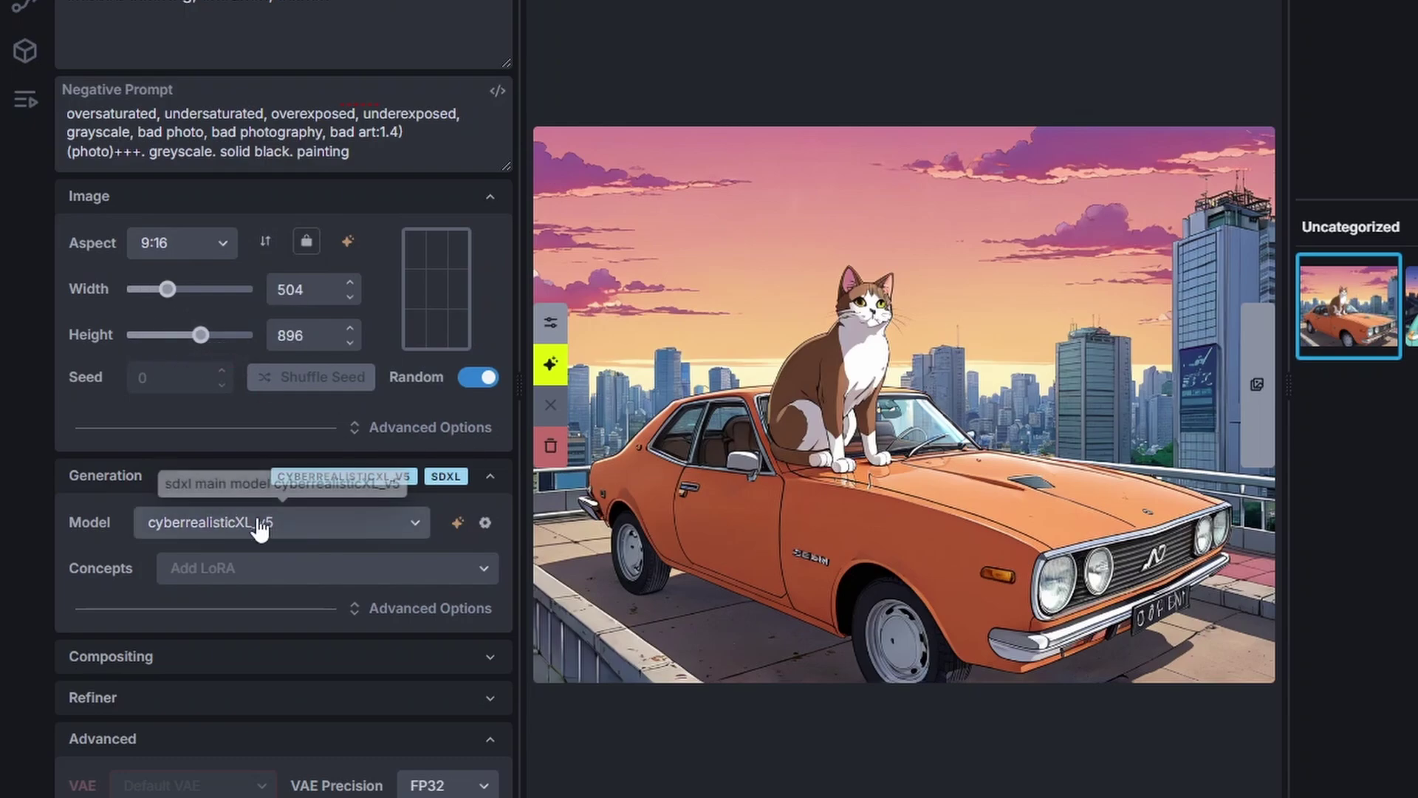
- Add the [XL]Demon_Legion and 1980s_Fantasy_Style_SDXL LoRAs
scroll(295, 524, down, 2)
click(355, 480)
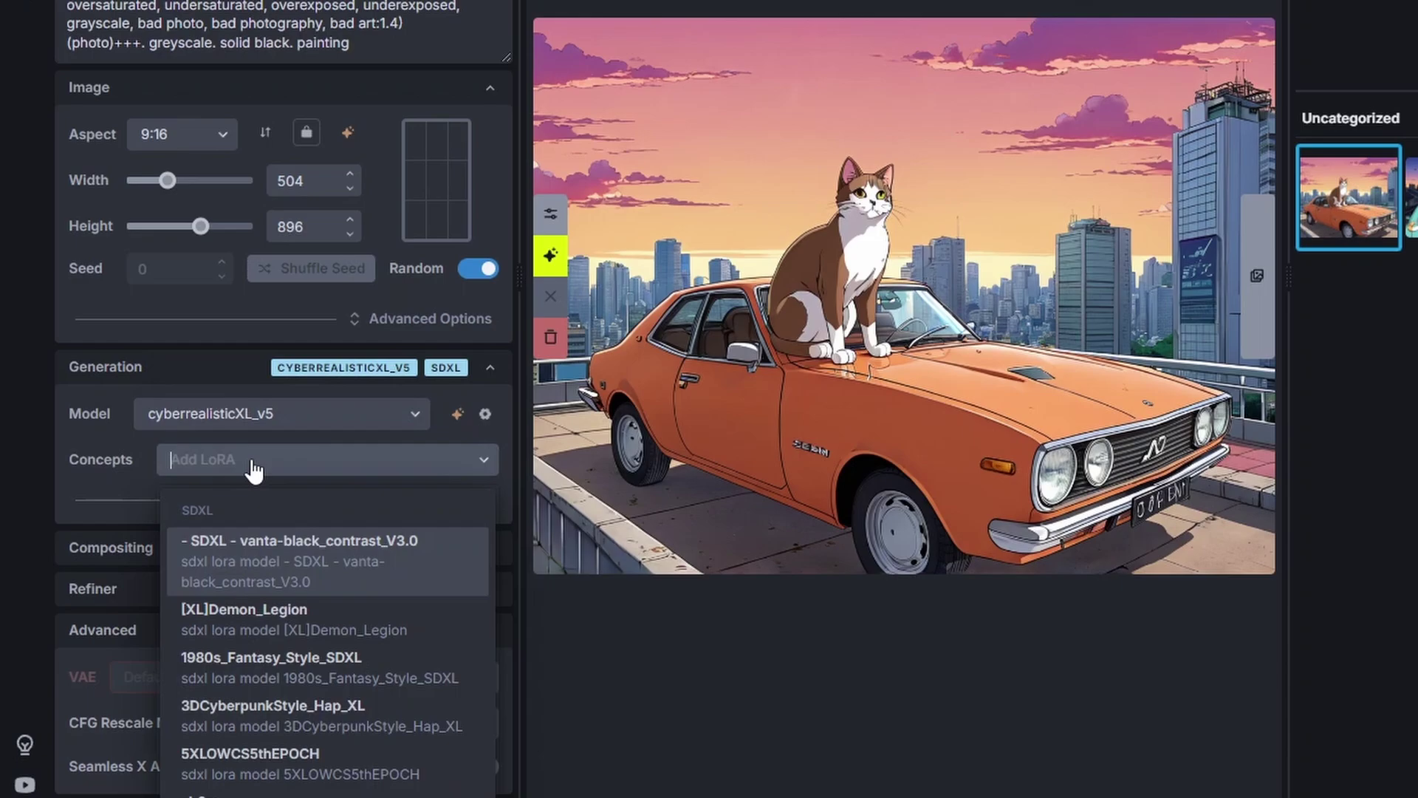
click(260, 584)
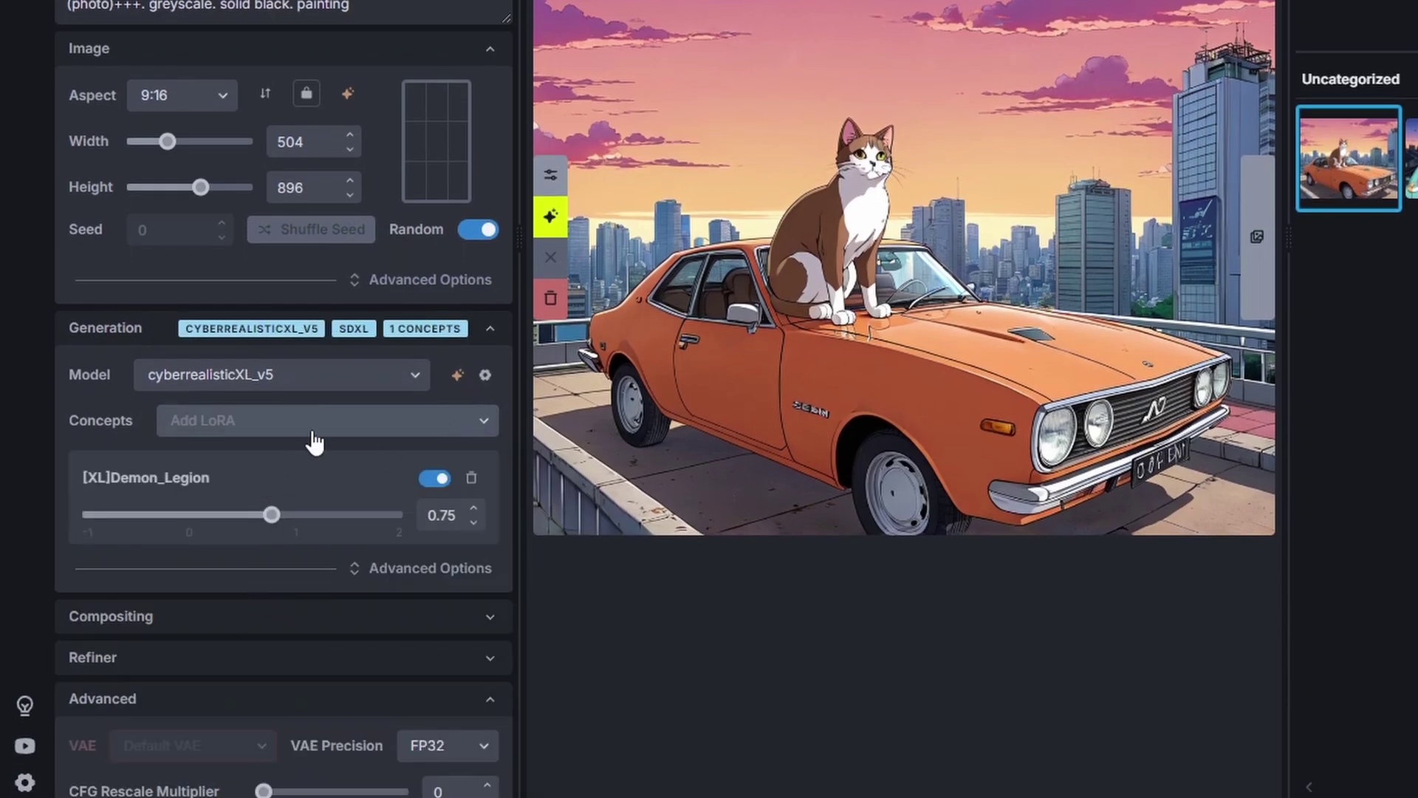
click(284, 440)
click(291, 641)
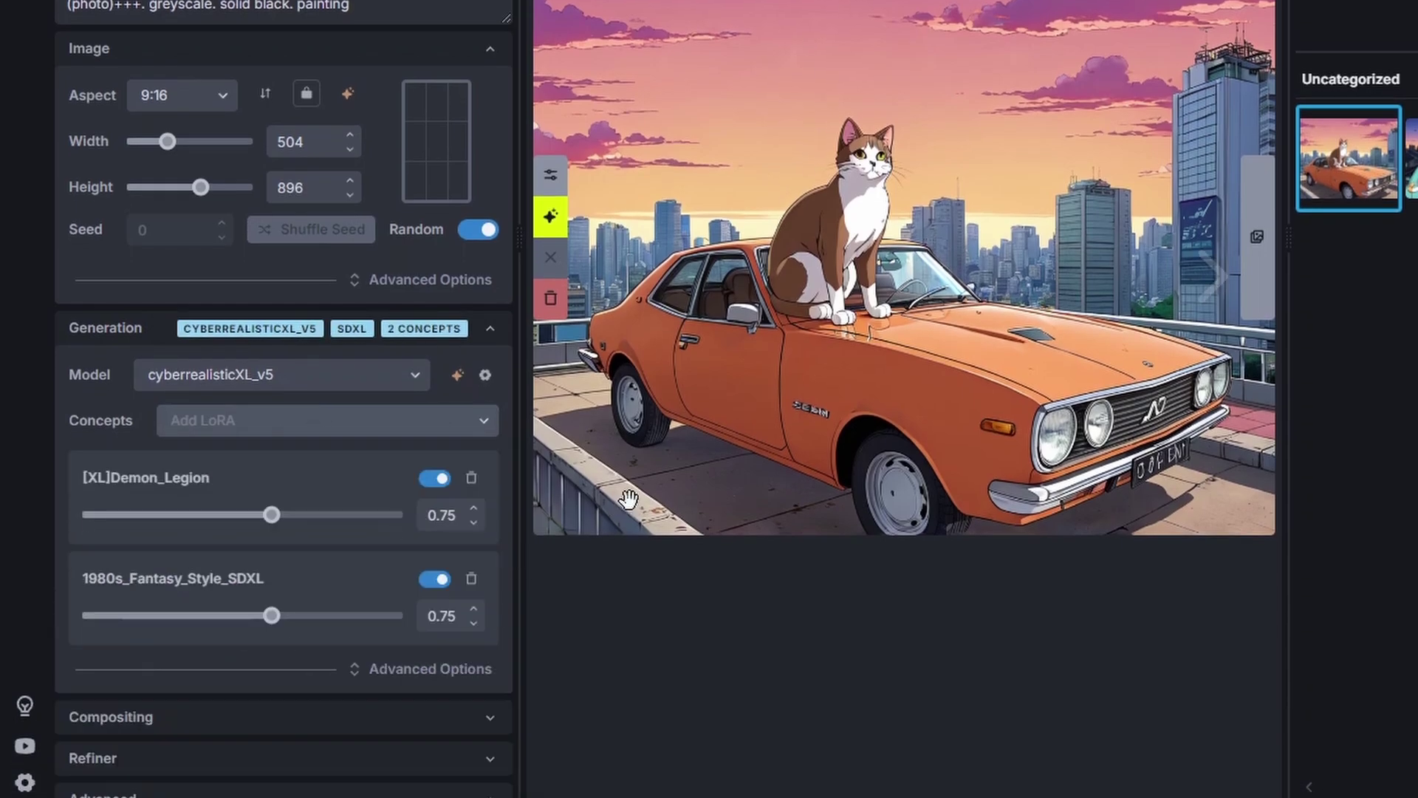
- Restore the default 1024×1024 size and lower CFG Scale from 7.5 to 5
mouse_move(456, 378)
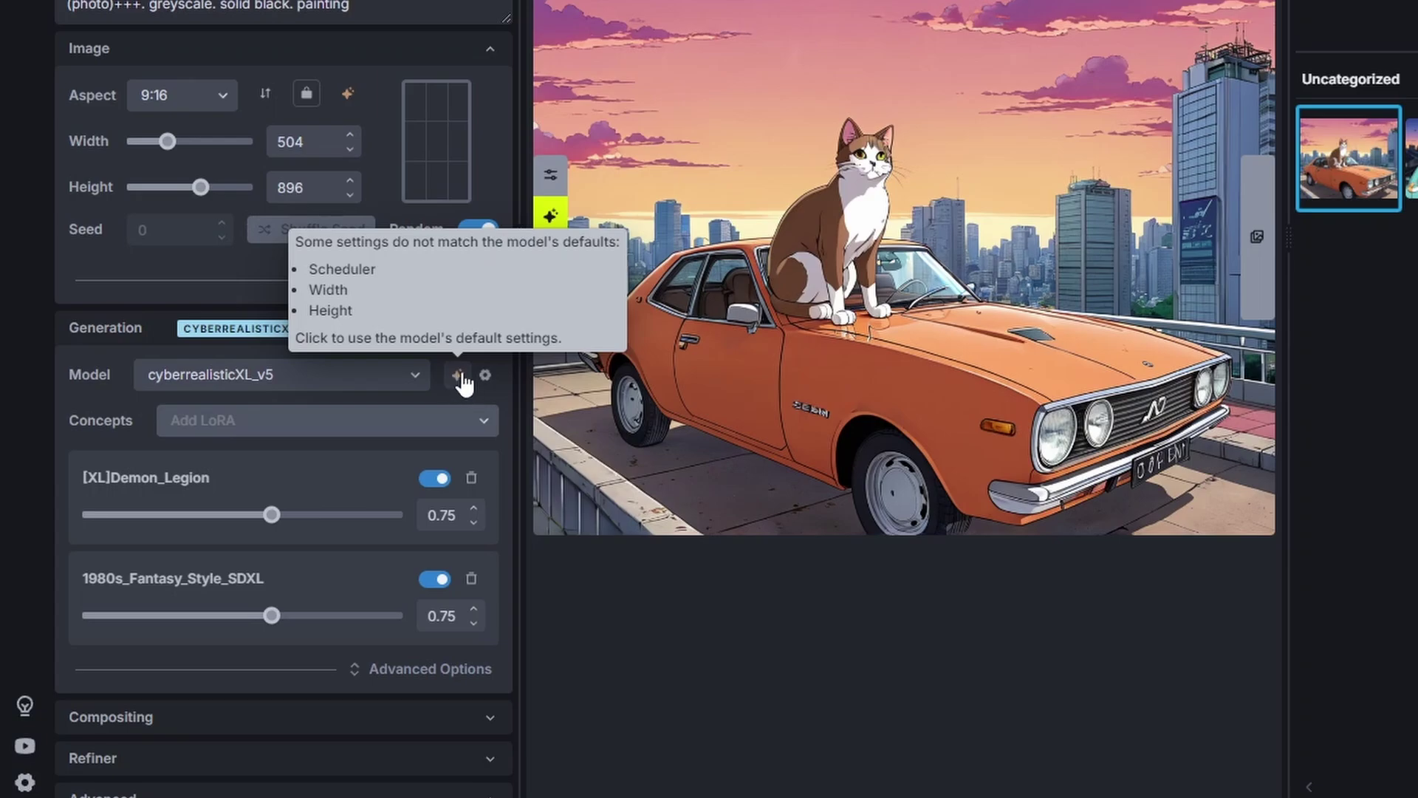
click(459, 376)
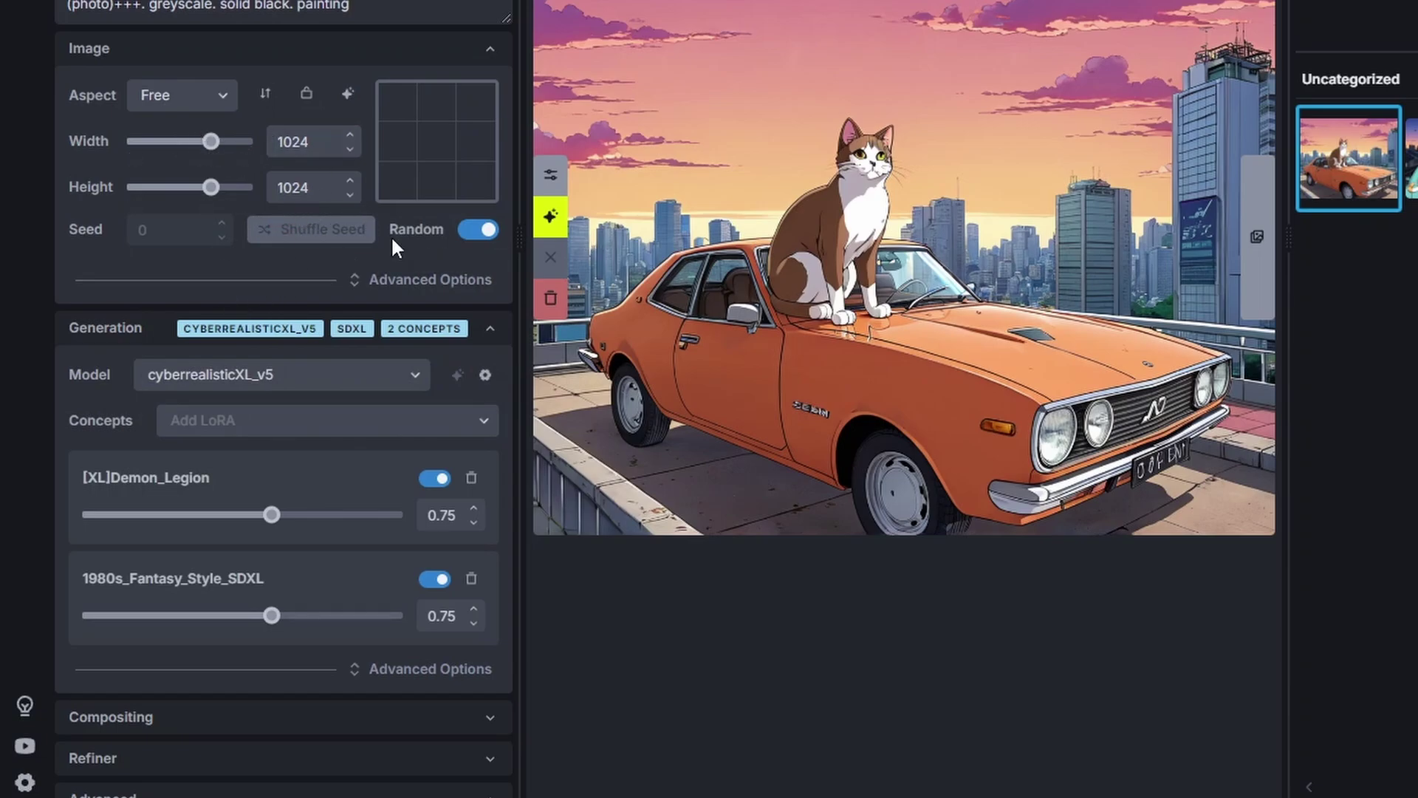
scroll(398, 296, down, 2)
click(387, 510)
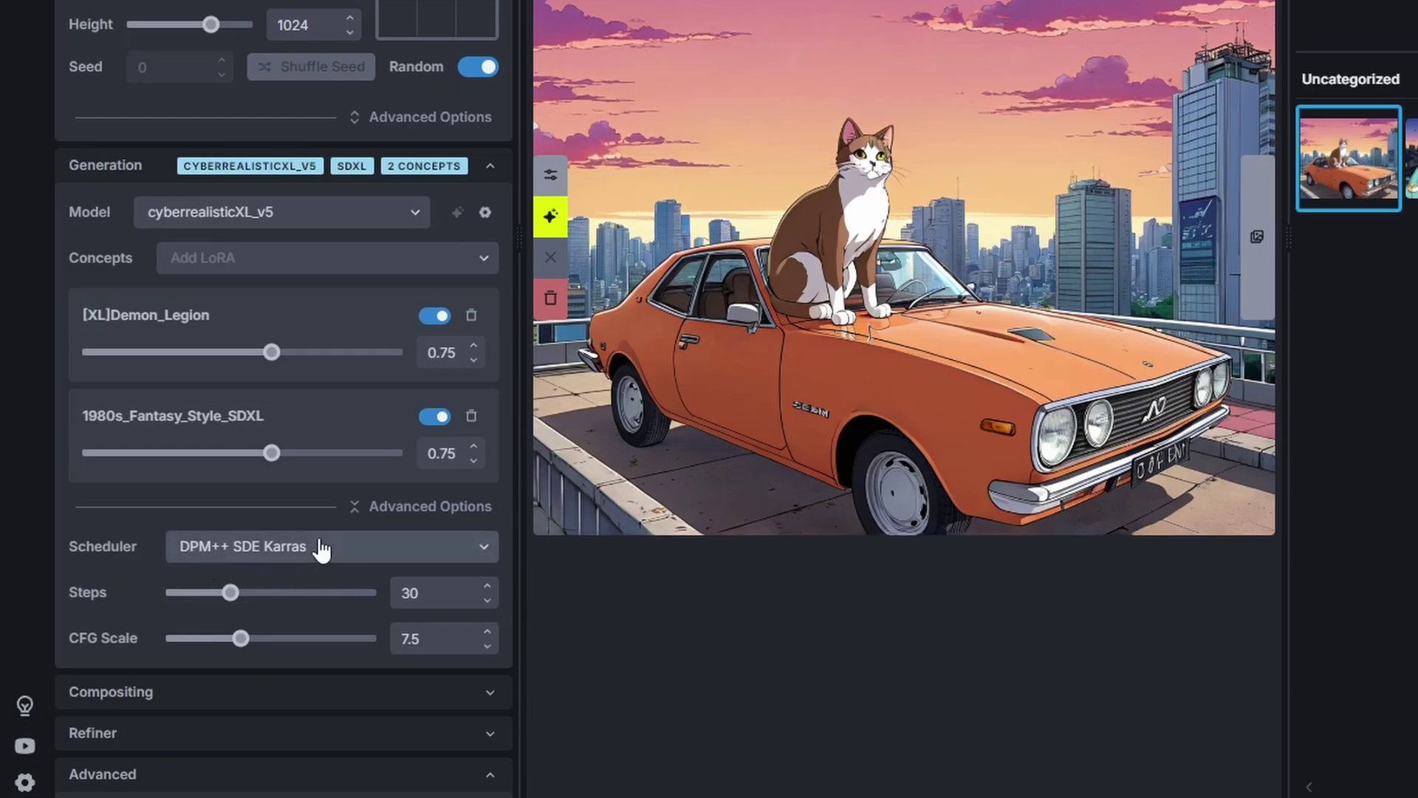
scroll(321, 550, down, 2)
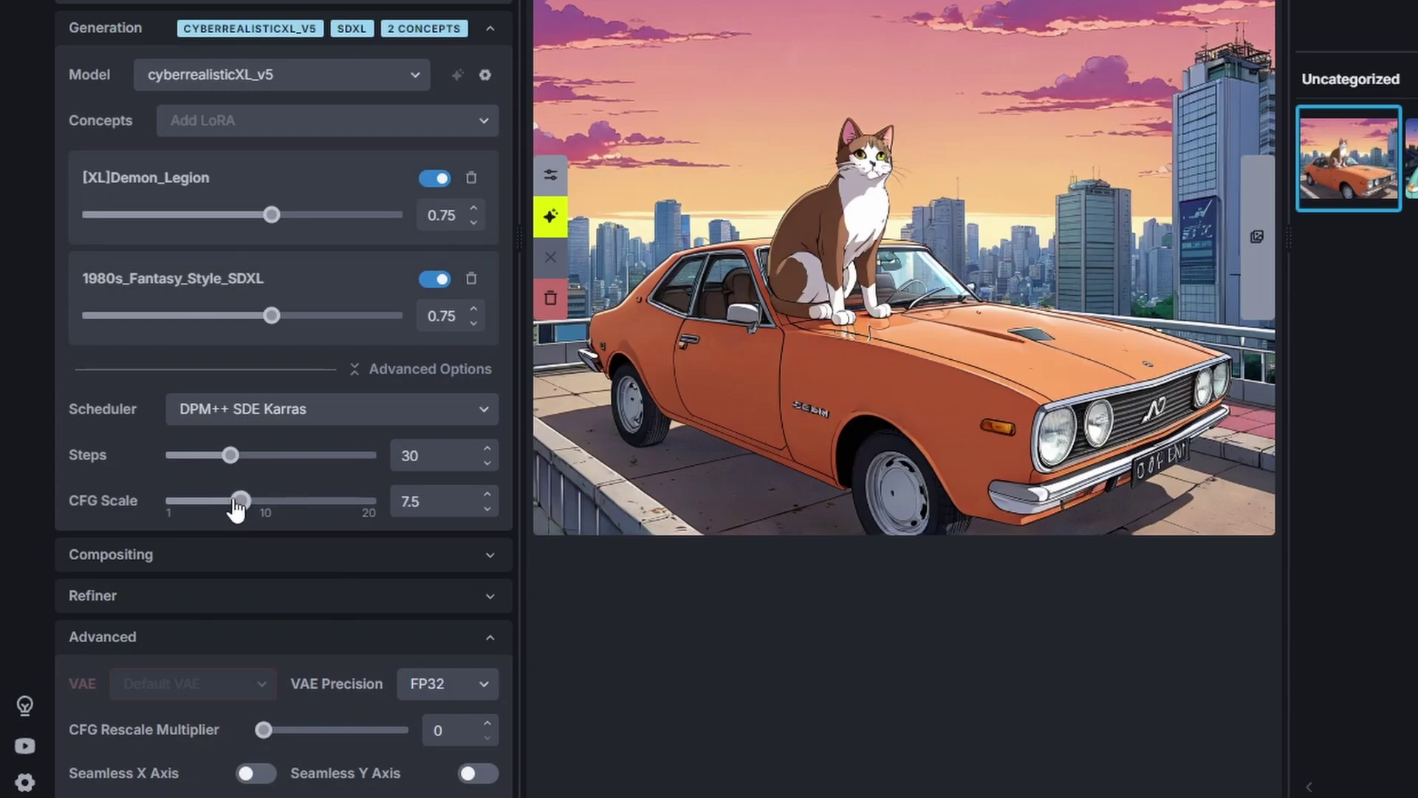
drag(241, 502, 214, 501)
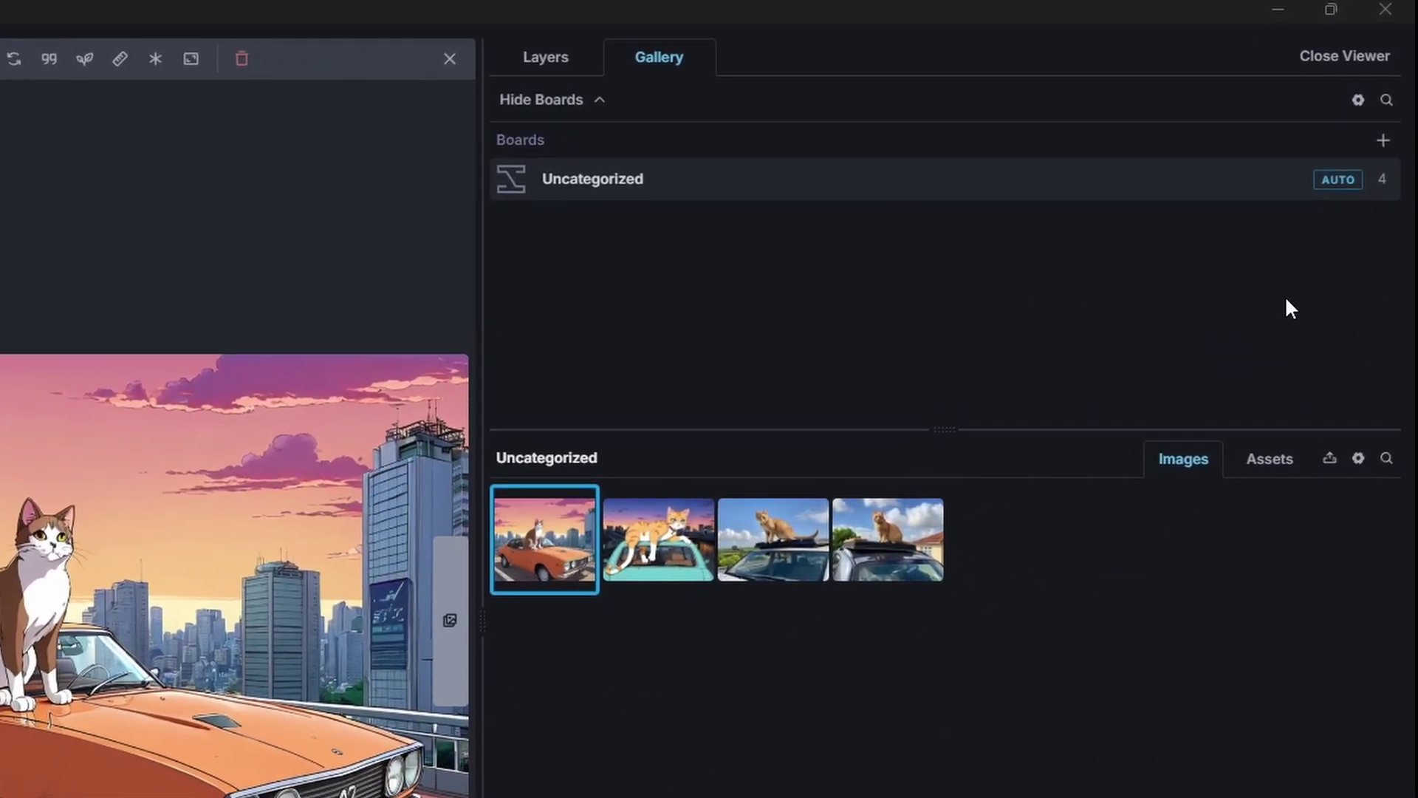
- Create a board named 'cat Images' and generate two new images into it
click(1393, 147)
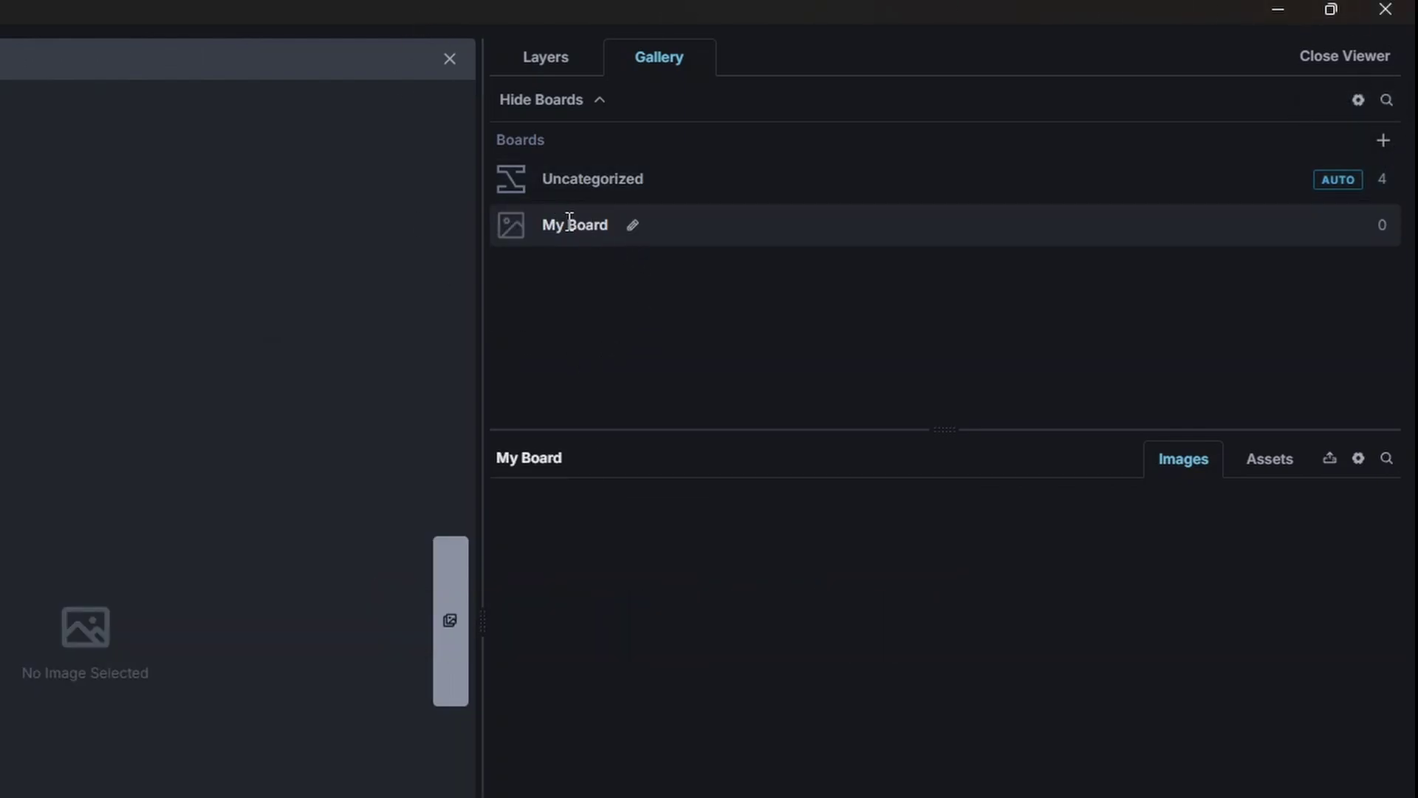
click(633, 226)
text(ca)
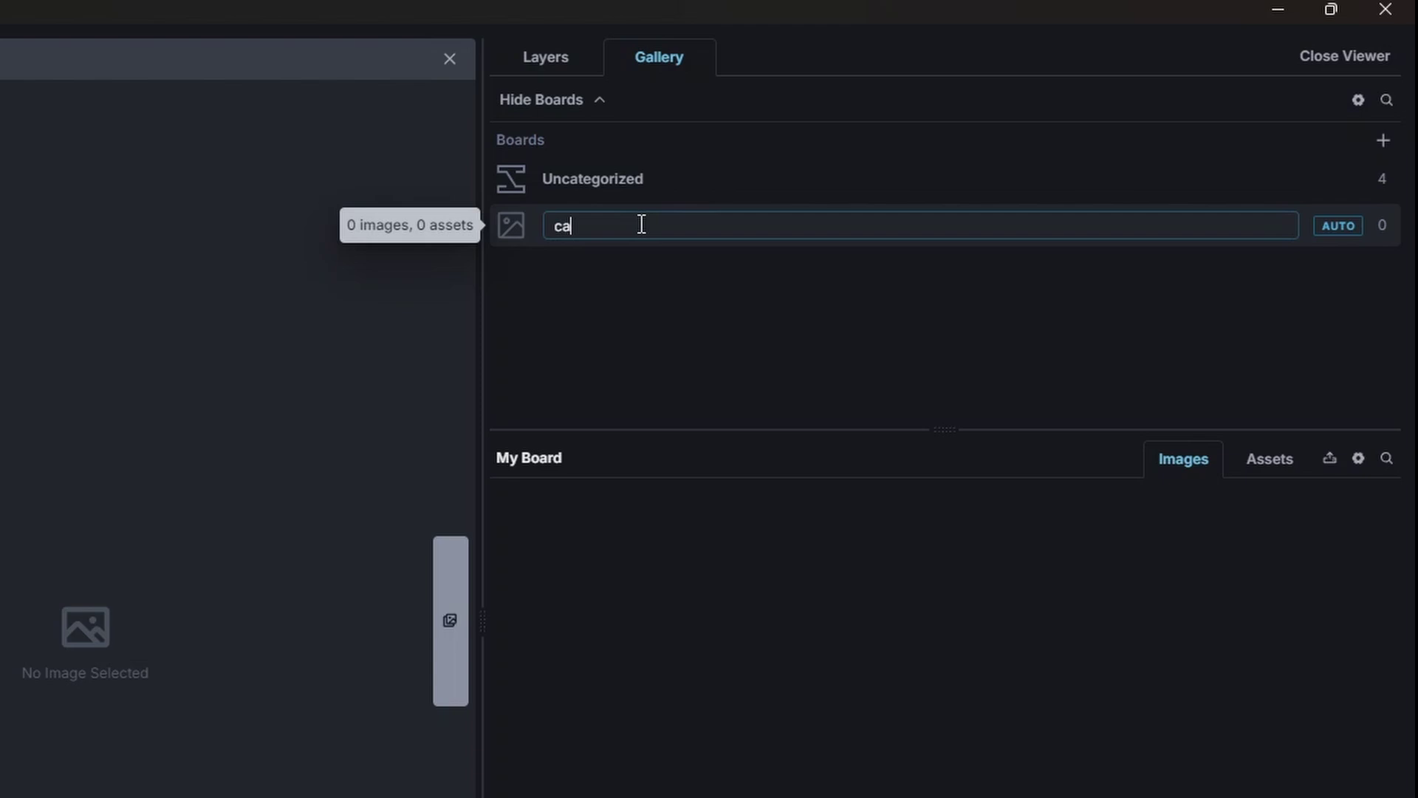
text(t Images)
key(Return)
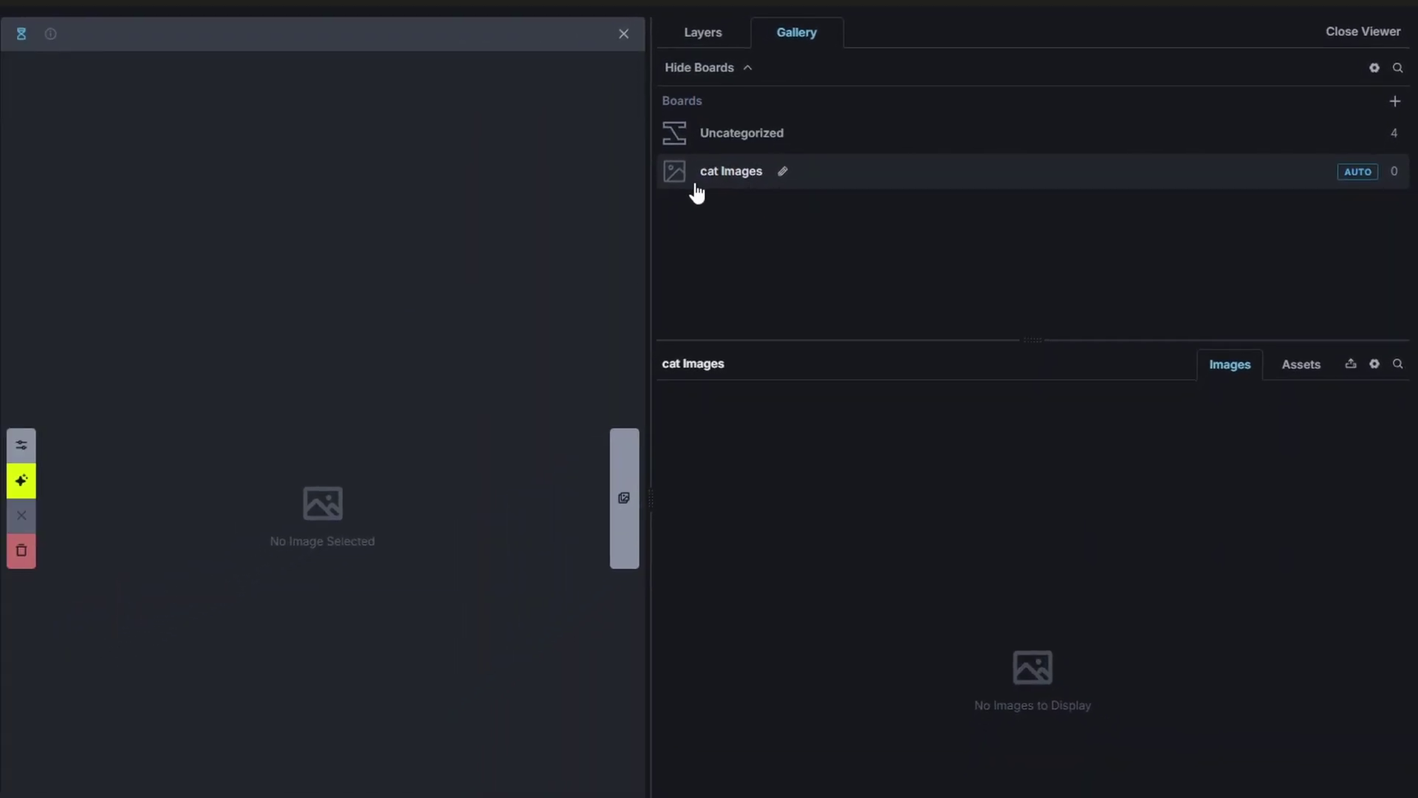
scroll(17, 443, up, 3)
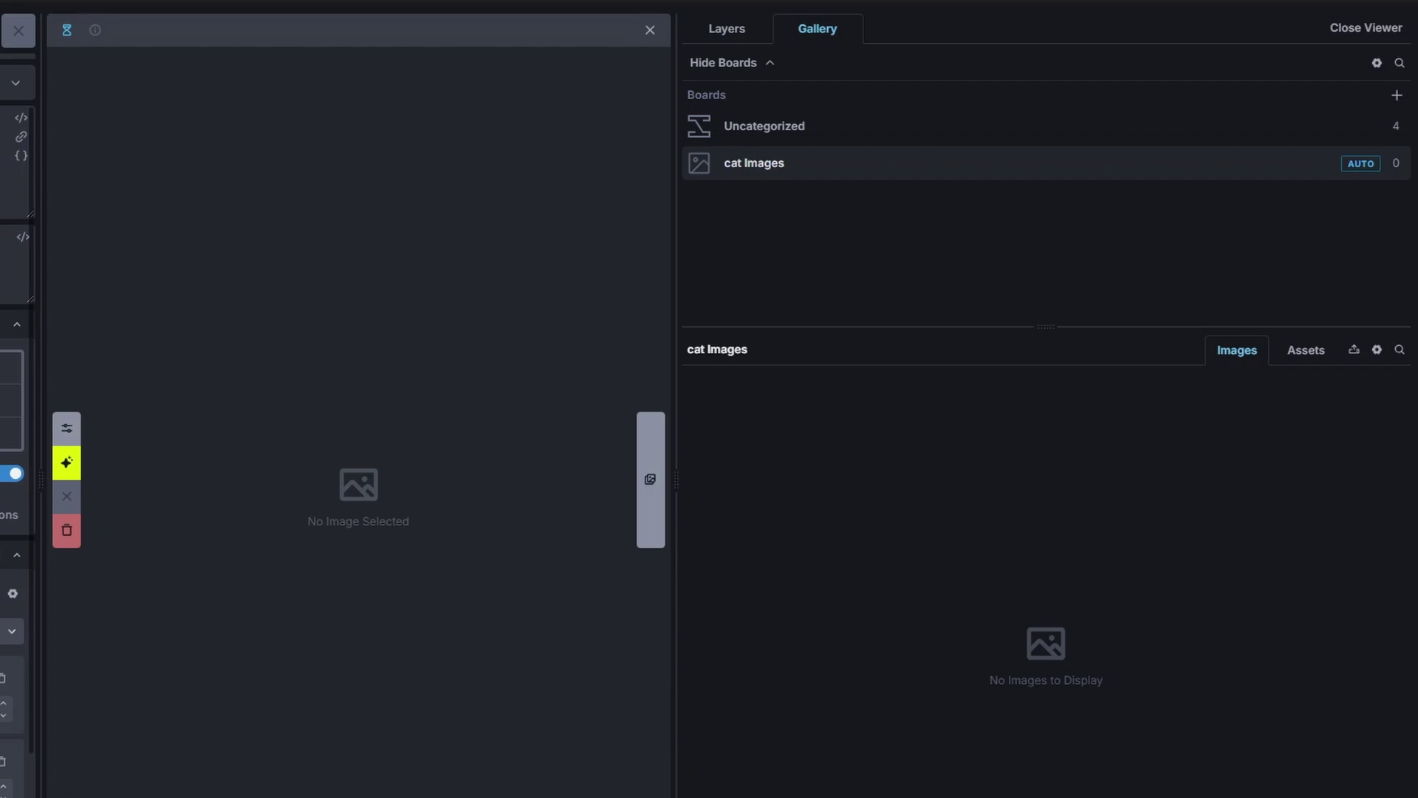
key(ctrl+Return)
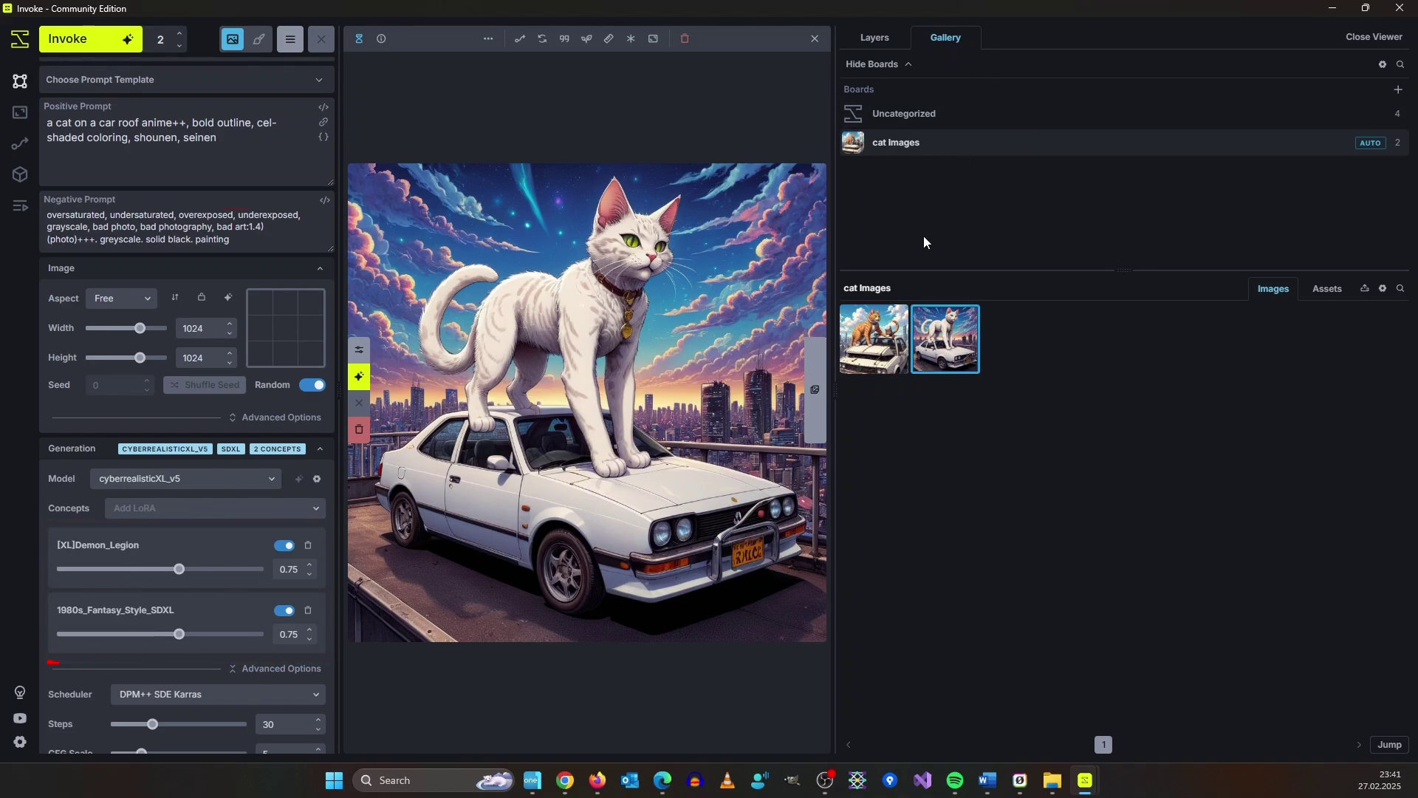
- Move the anime images from Uncategorized into cat Images, check its tabs, then reopen Uncategorized
click(931, 113)
drag(867, 367, 963, 145)
drag(882, 331, 932, 155)
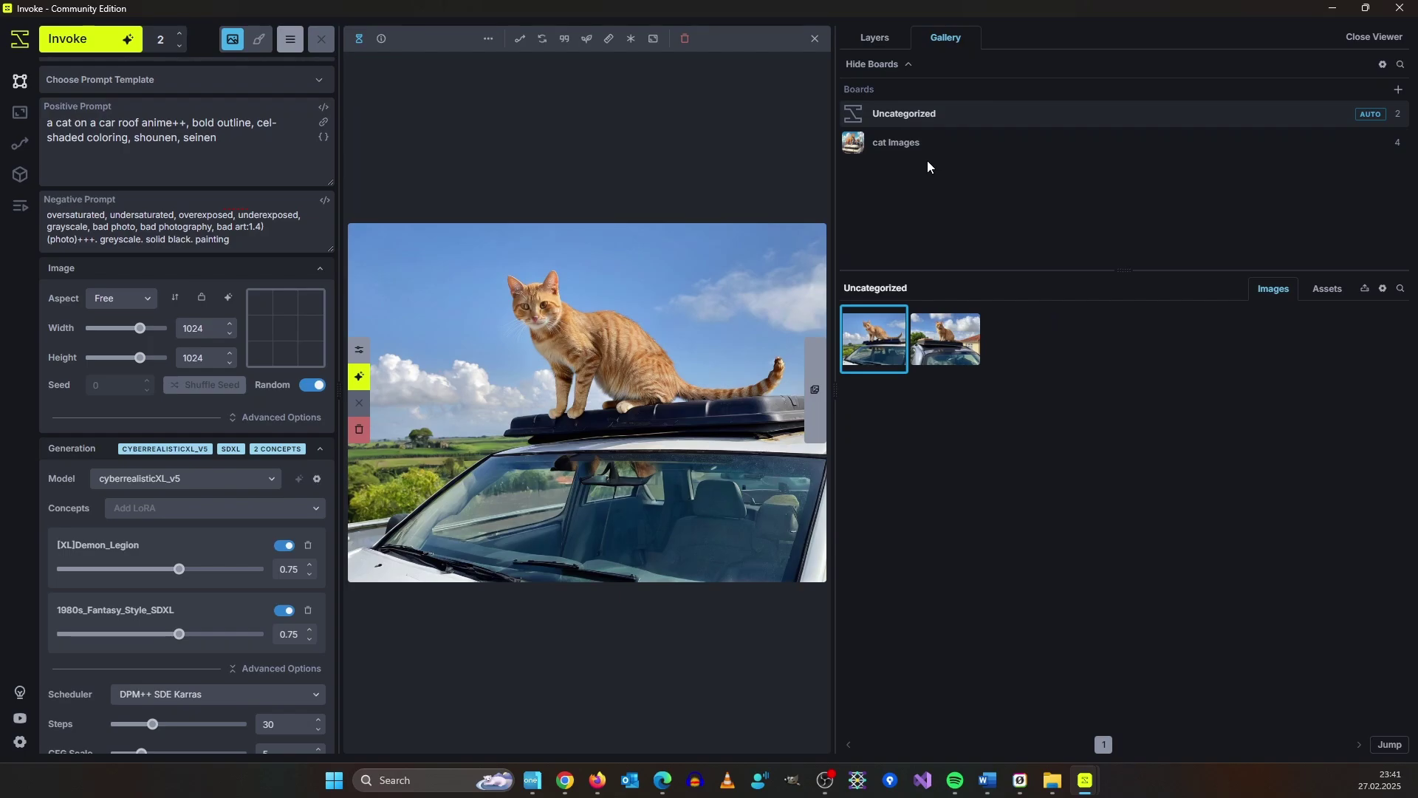
click(932, 142)
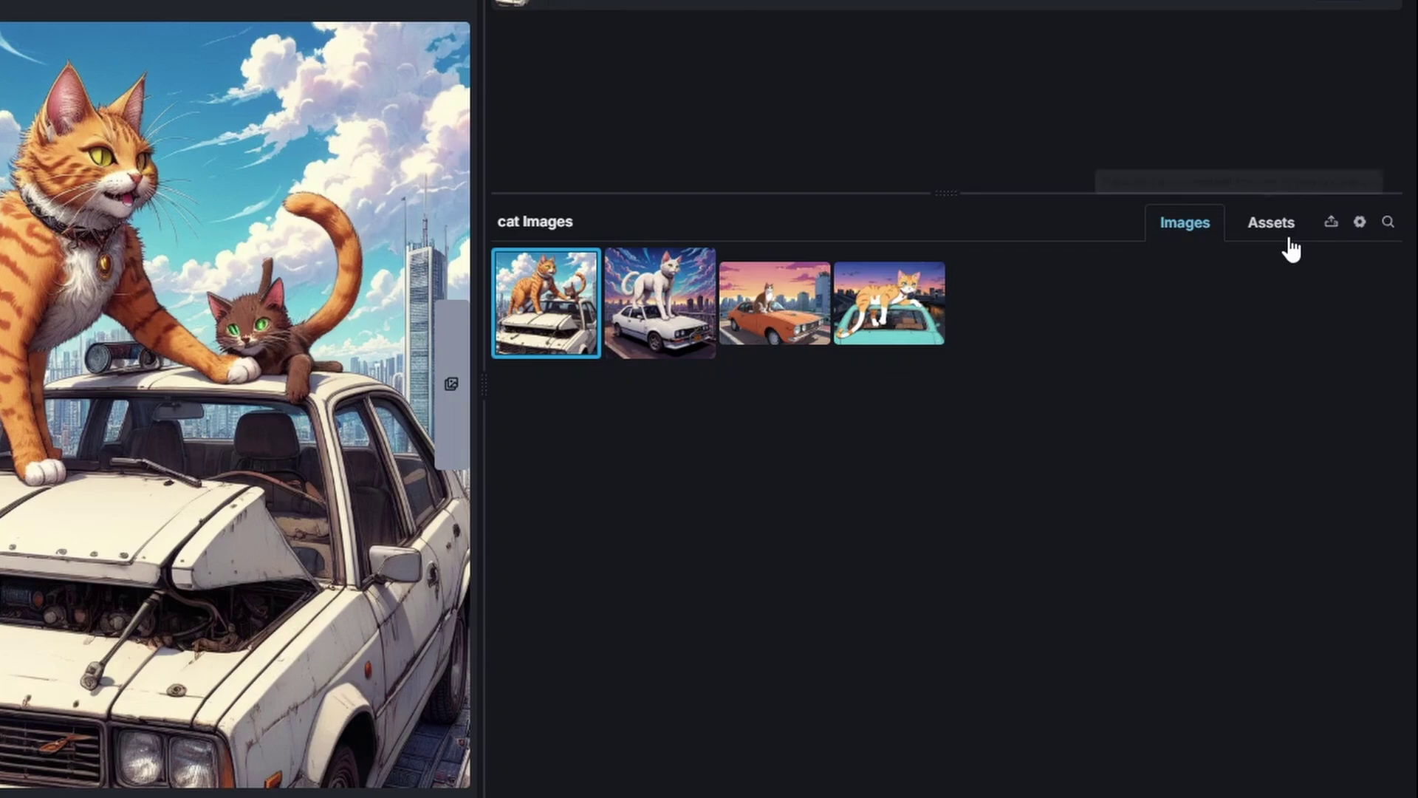
click(1289, 238)
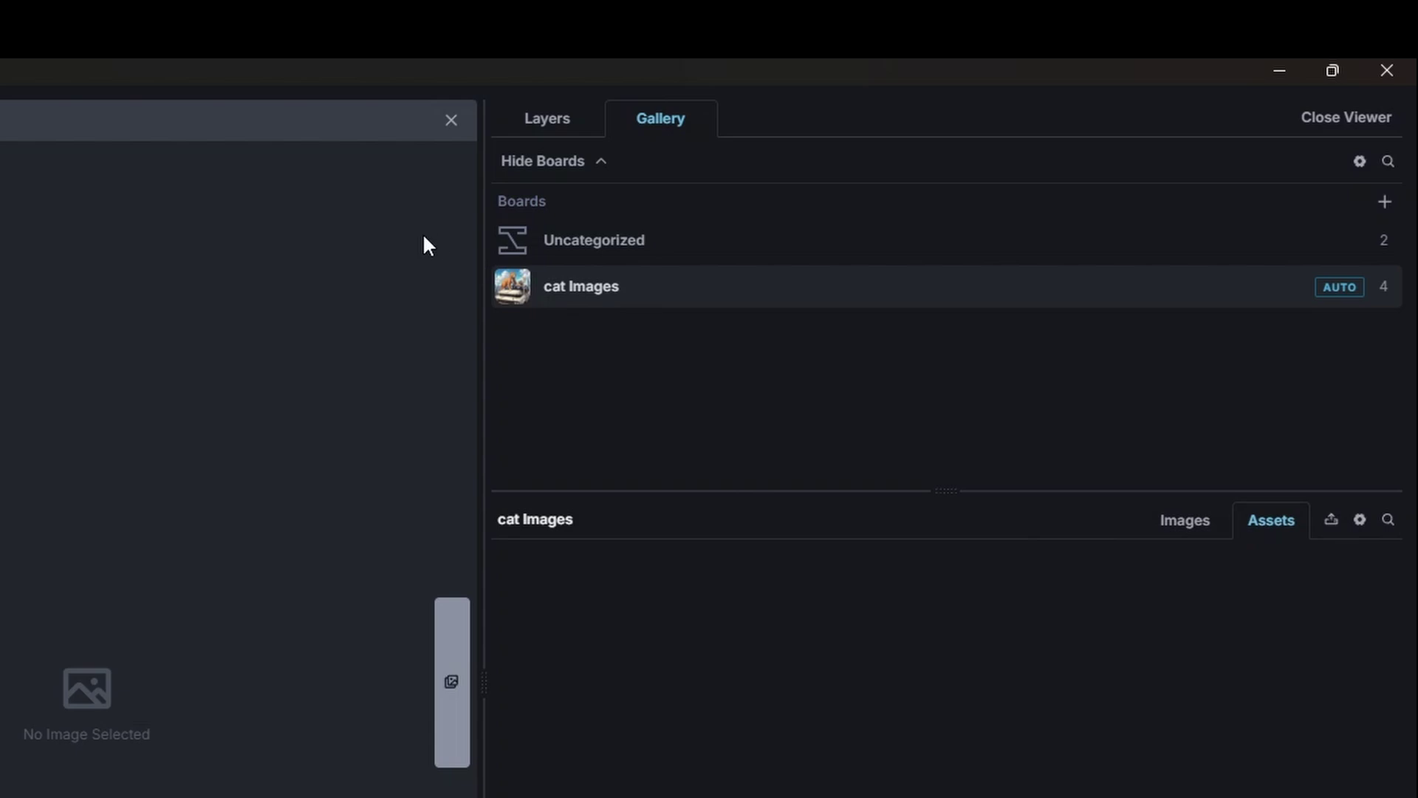
click(612, 265)
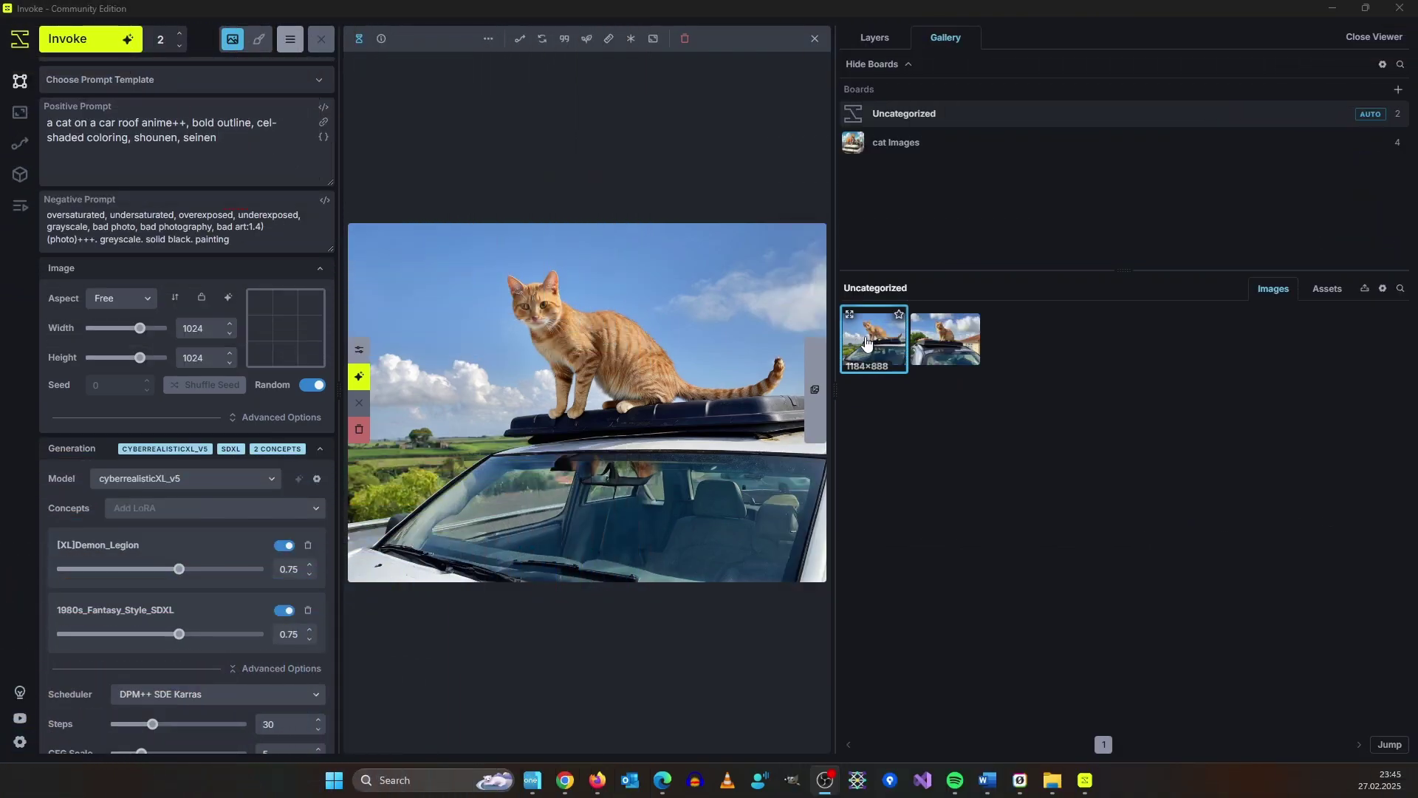
- Select the two Uncategorized cat photos for comparison and slide the split divider across them
right_click(870, 340)
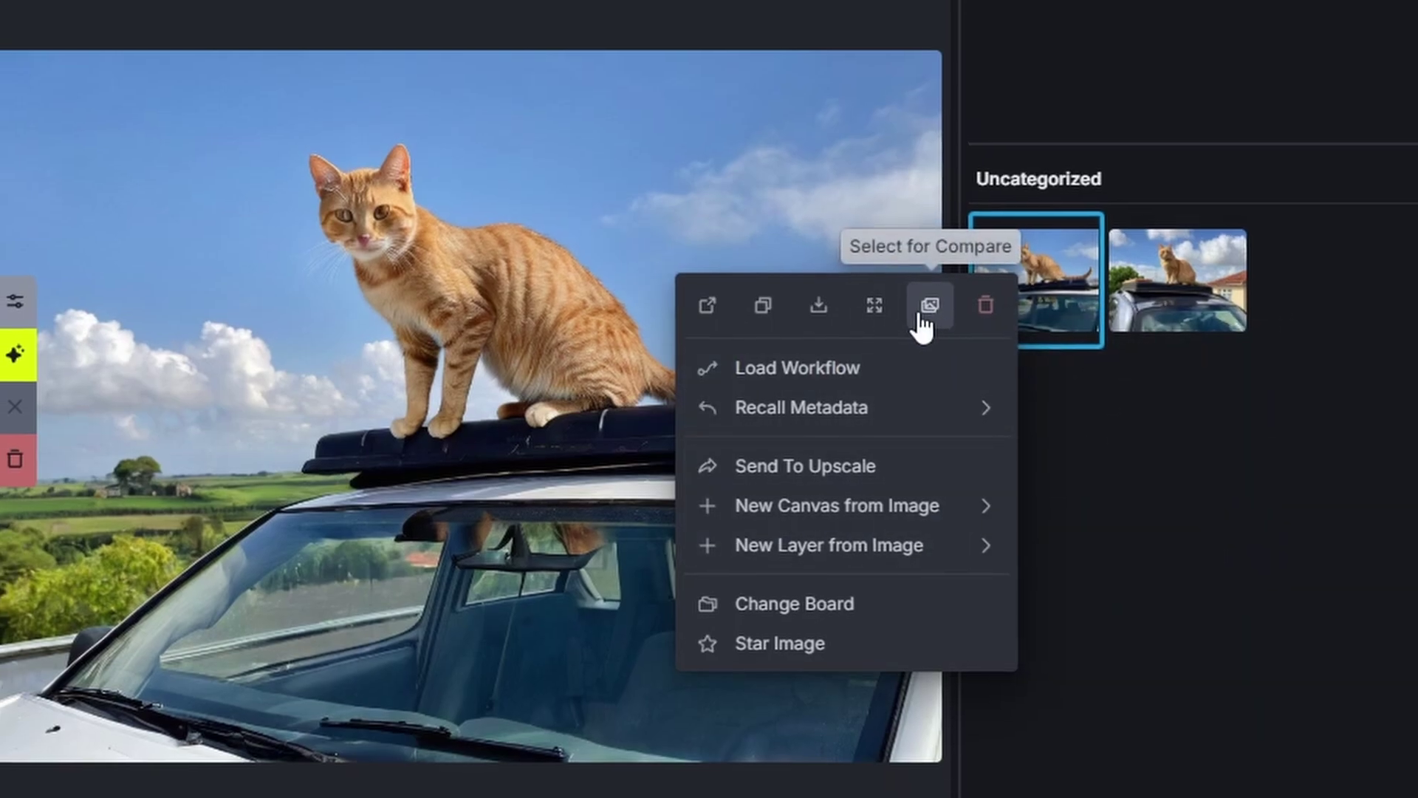
click(938, 316)
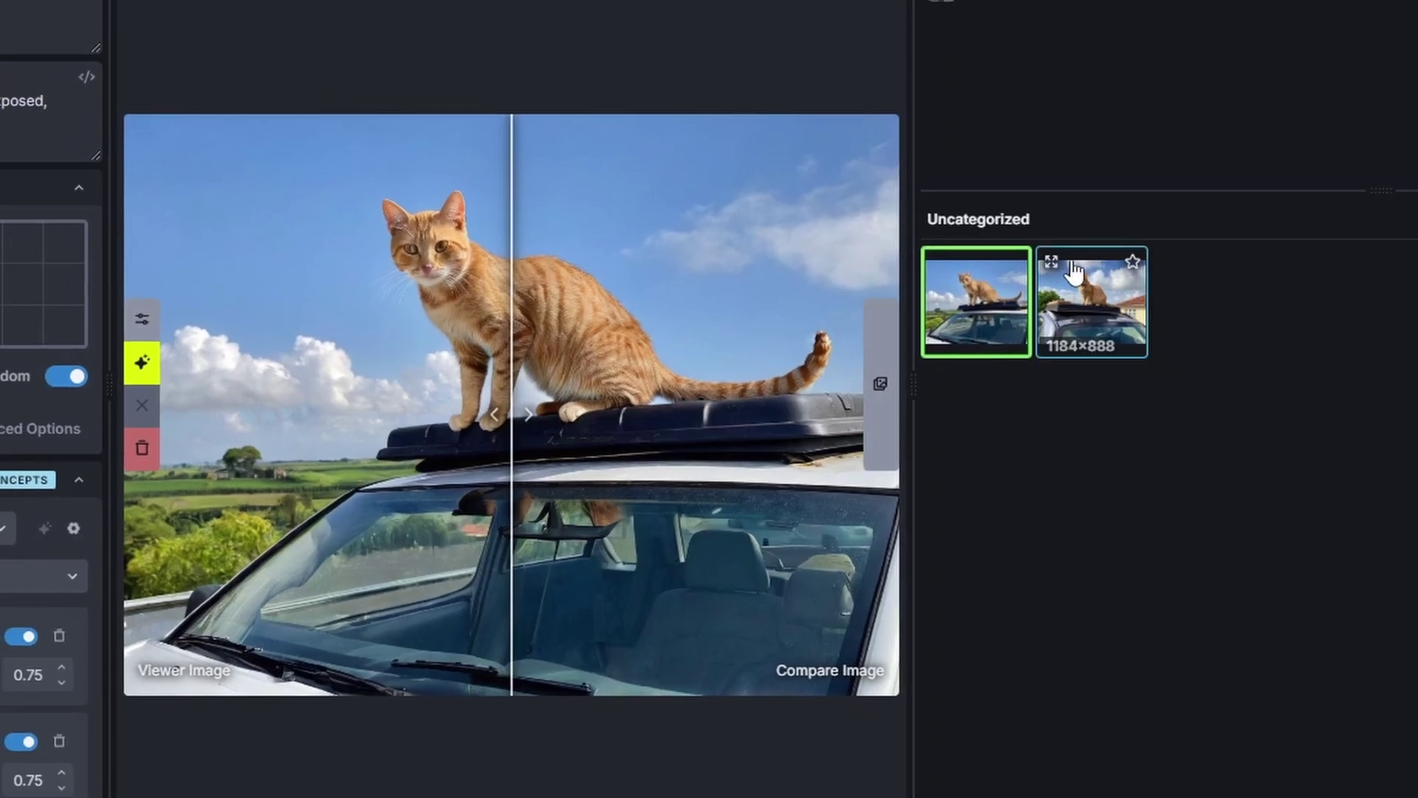
click(1069, 275)
right_click(1072, 299)
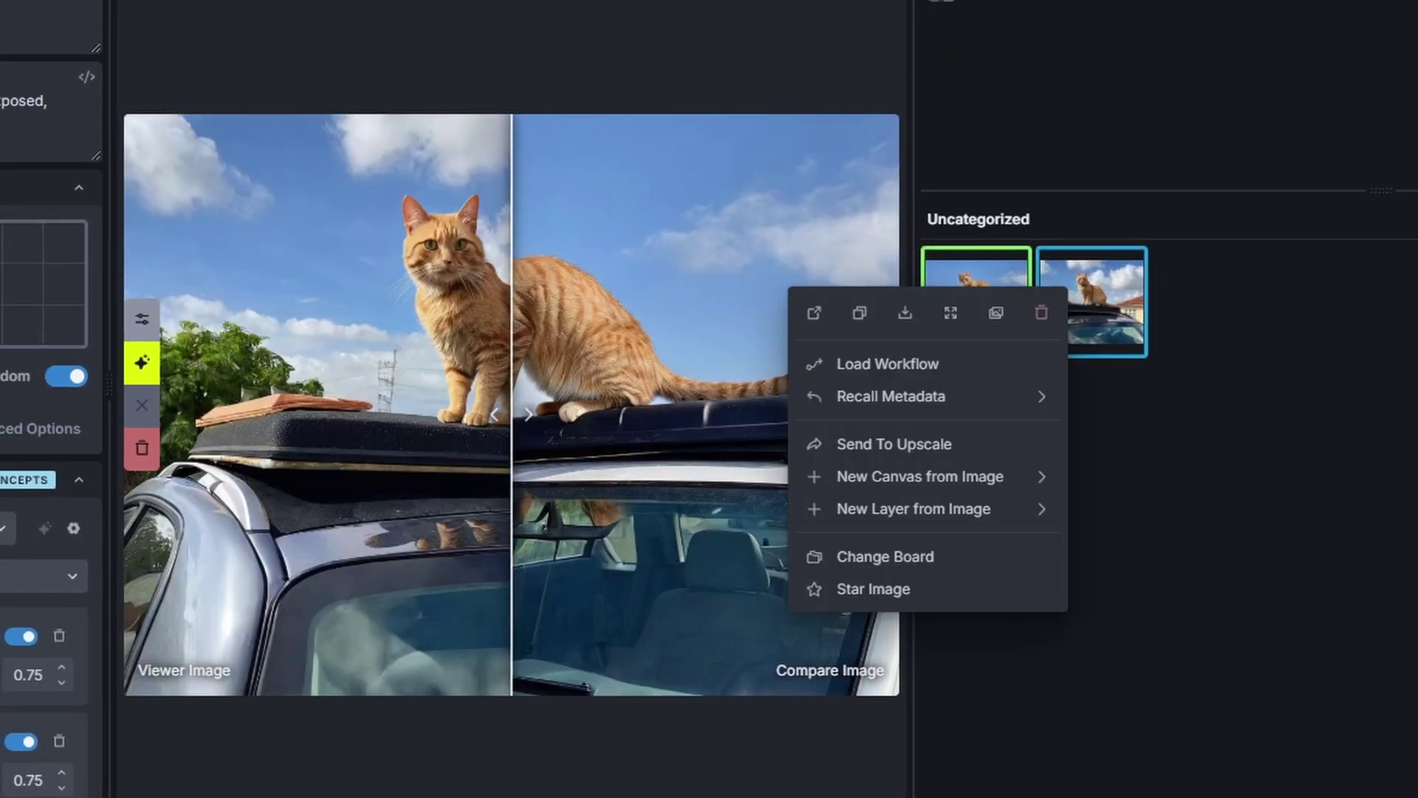
key(Escape)
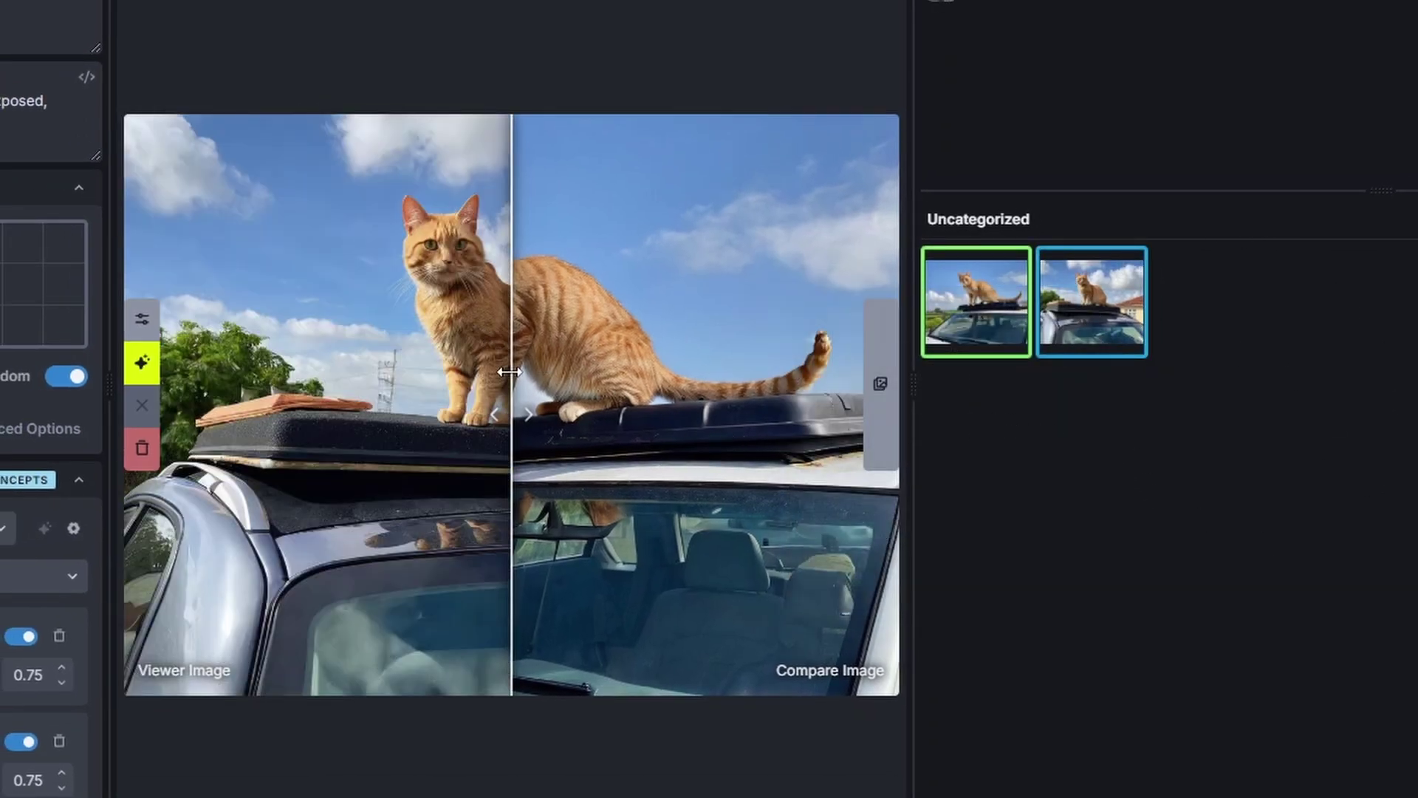
drag(509, 372, 523, 471)
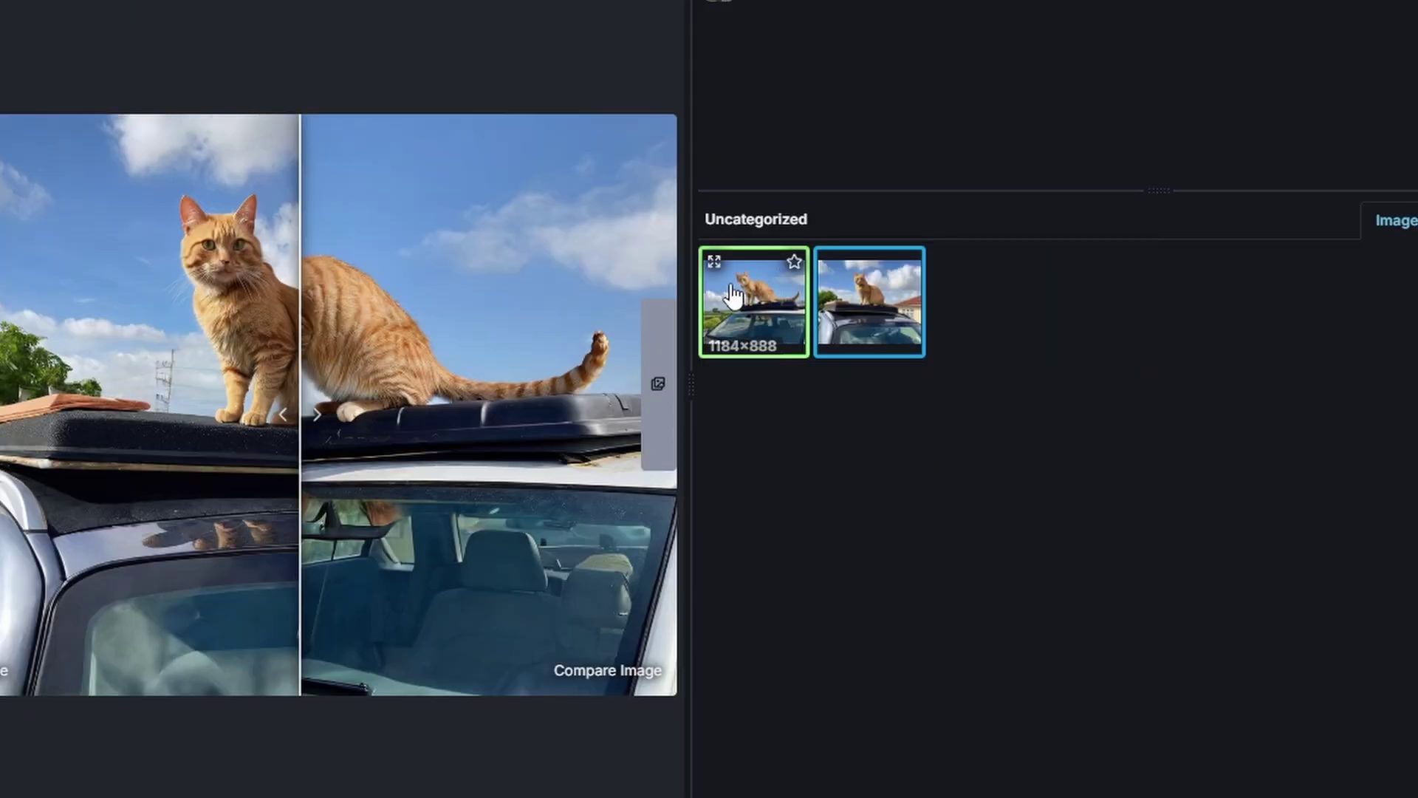
- Use Recall Metadata > Use Seed on the first compared cat photo
right_click(733, 295)
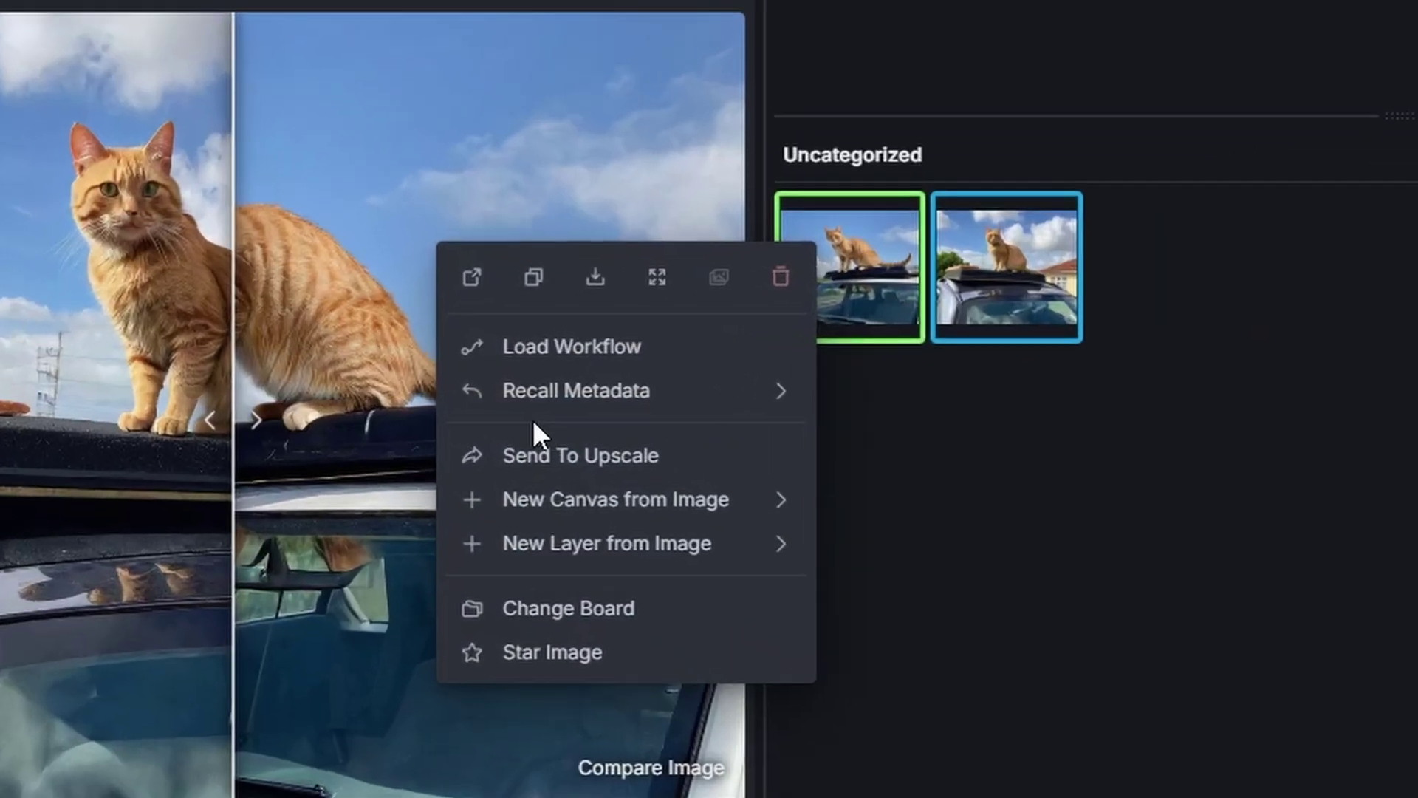
mouse_move(633, 391)
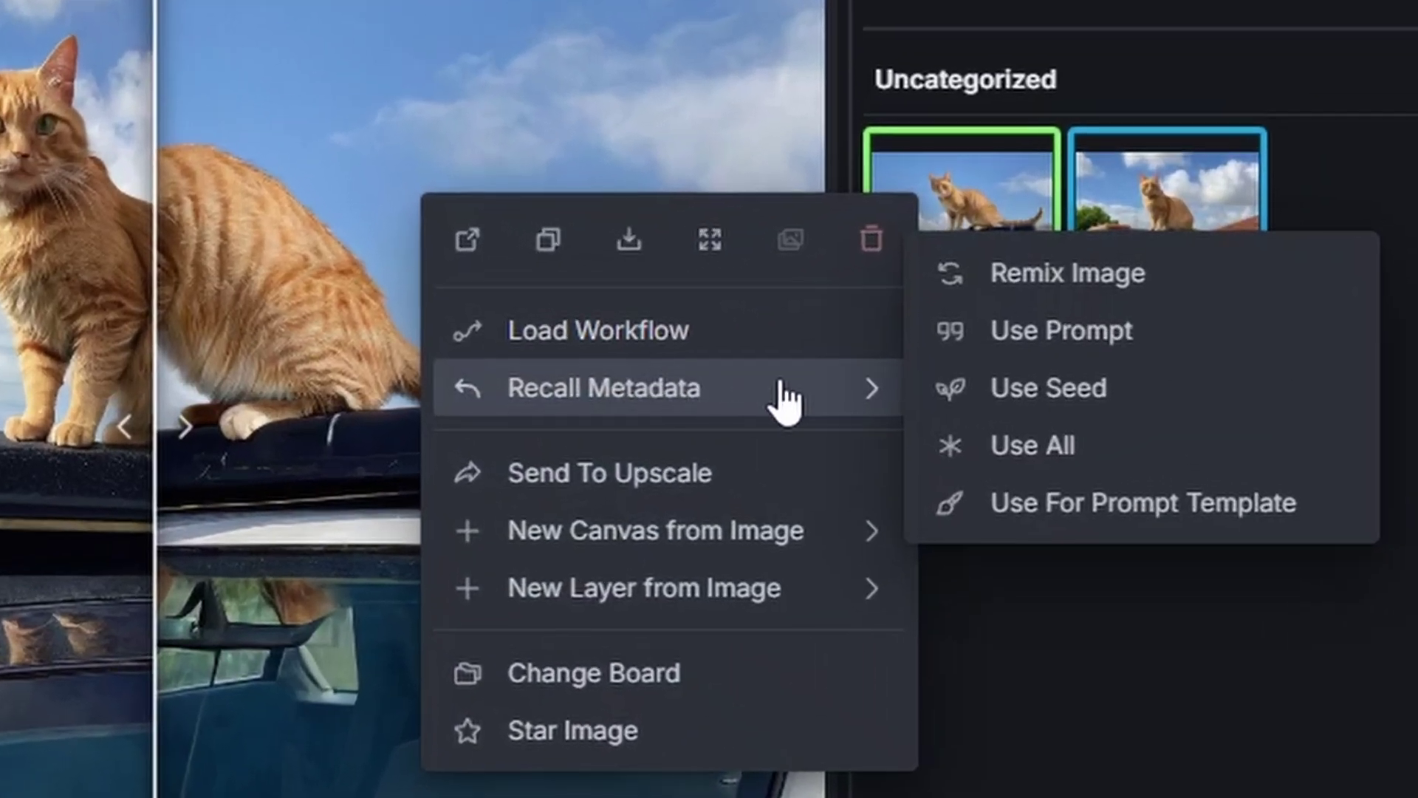
click(1083, 394)
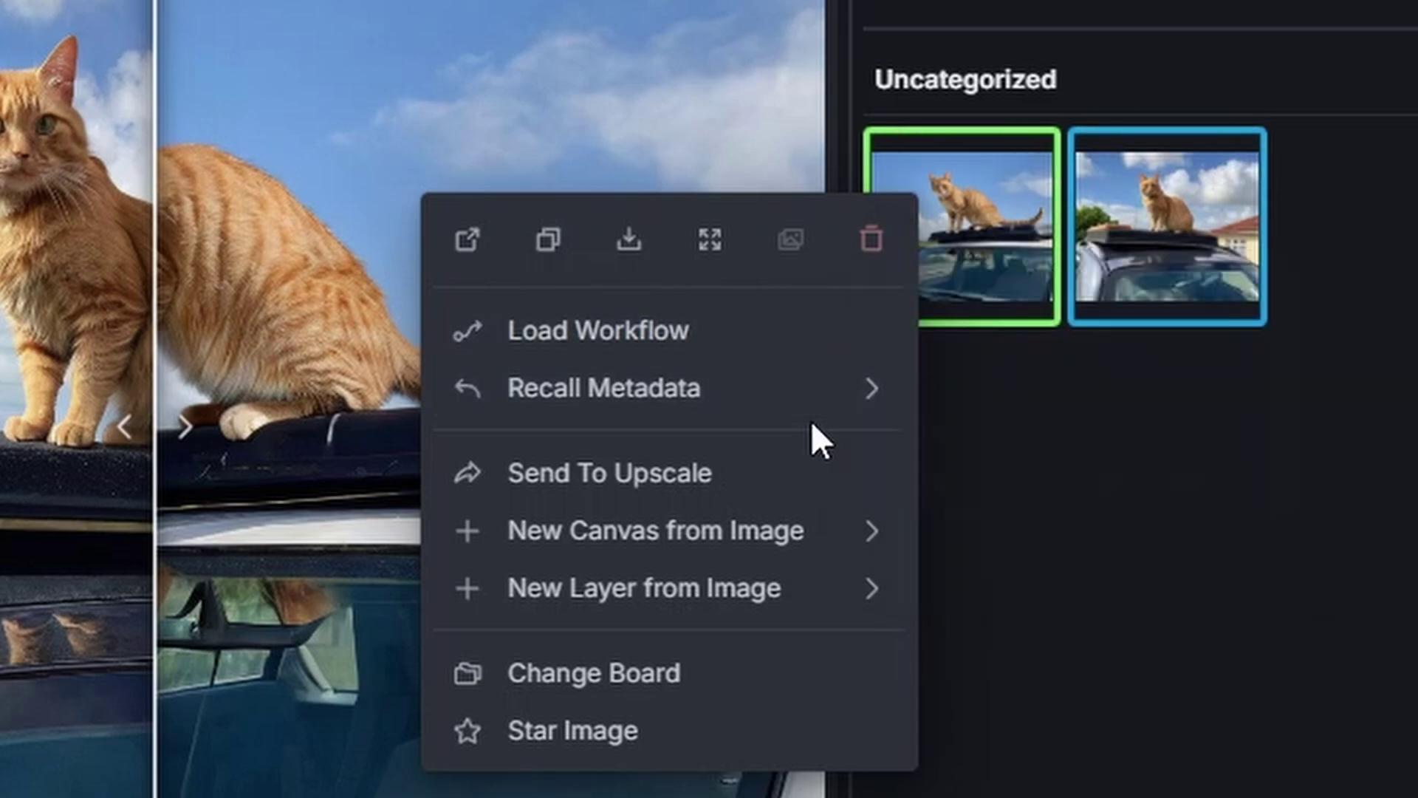
mouse_move(851, 410)
- Dismiss the image actions menu, exit the side-by-side comparison, and close the image viewer
key(Escape)
click(805, 39)
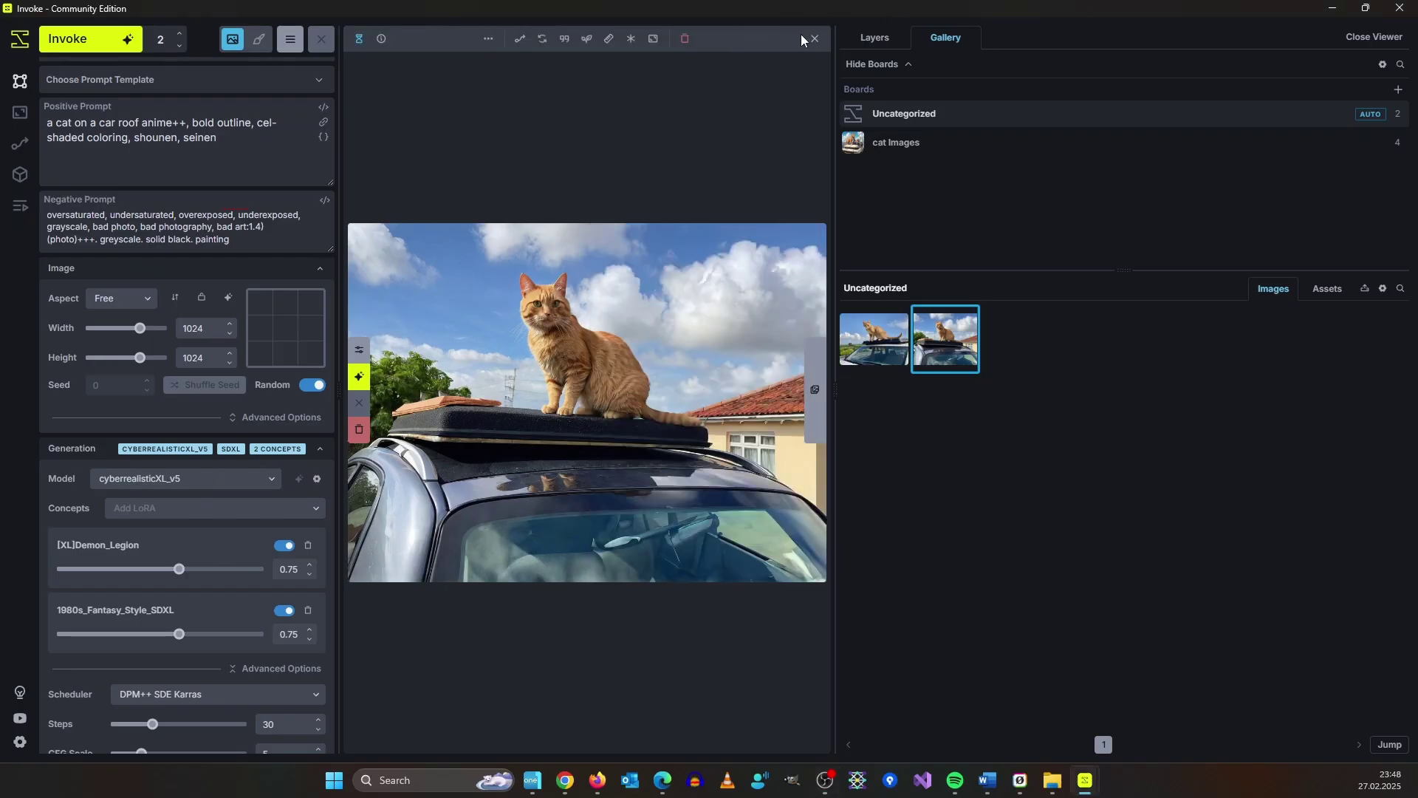
click(814, 38)
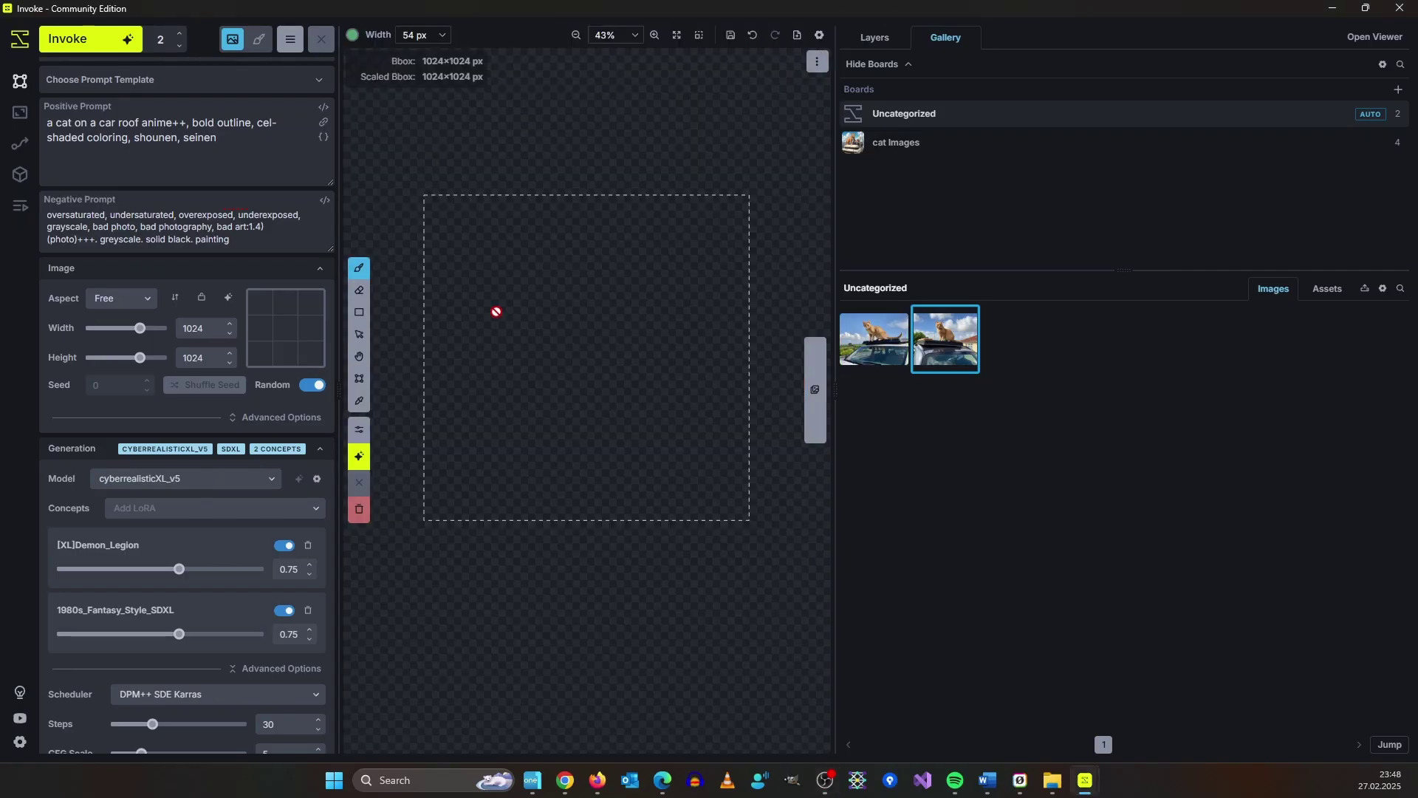
- Select the first Uncategorized image and pan the canvas around the 1024×1024 bounding box
click(868, 344)
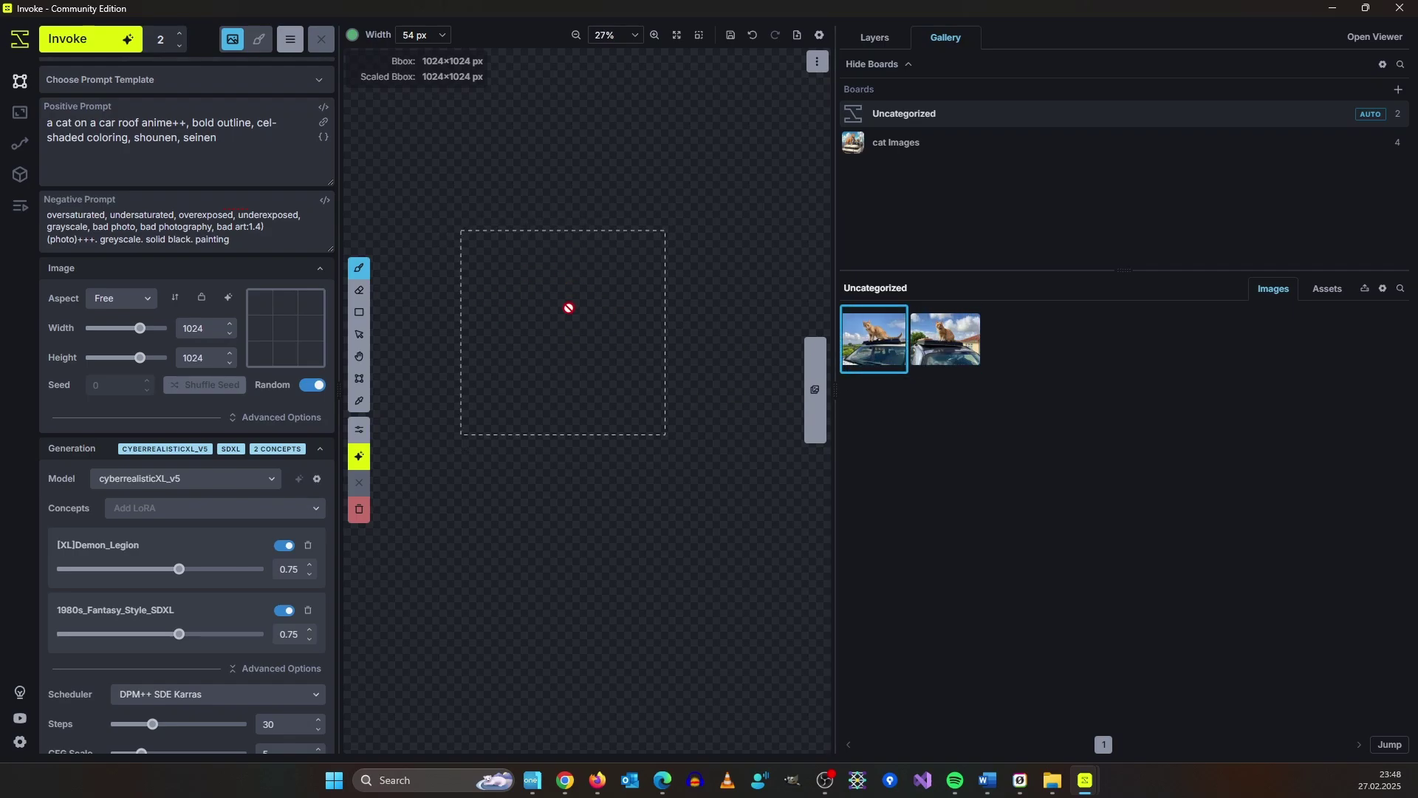
drag(713, 269, 614, 323)
scroll(613, 323, down, 1)
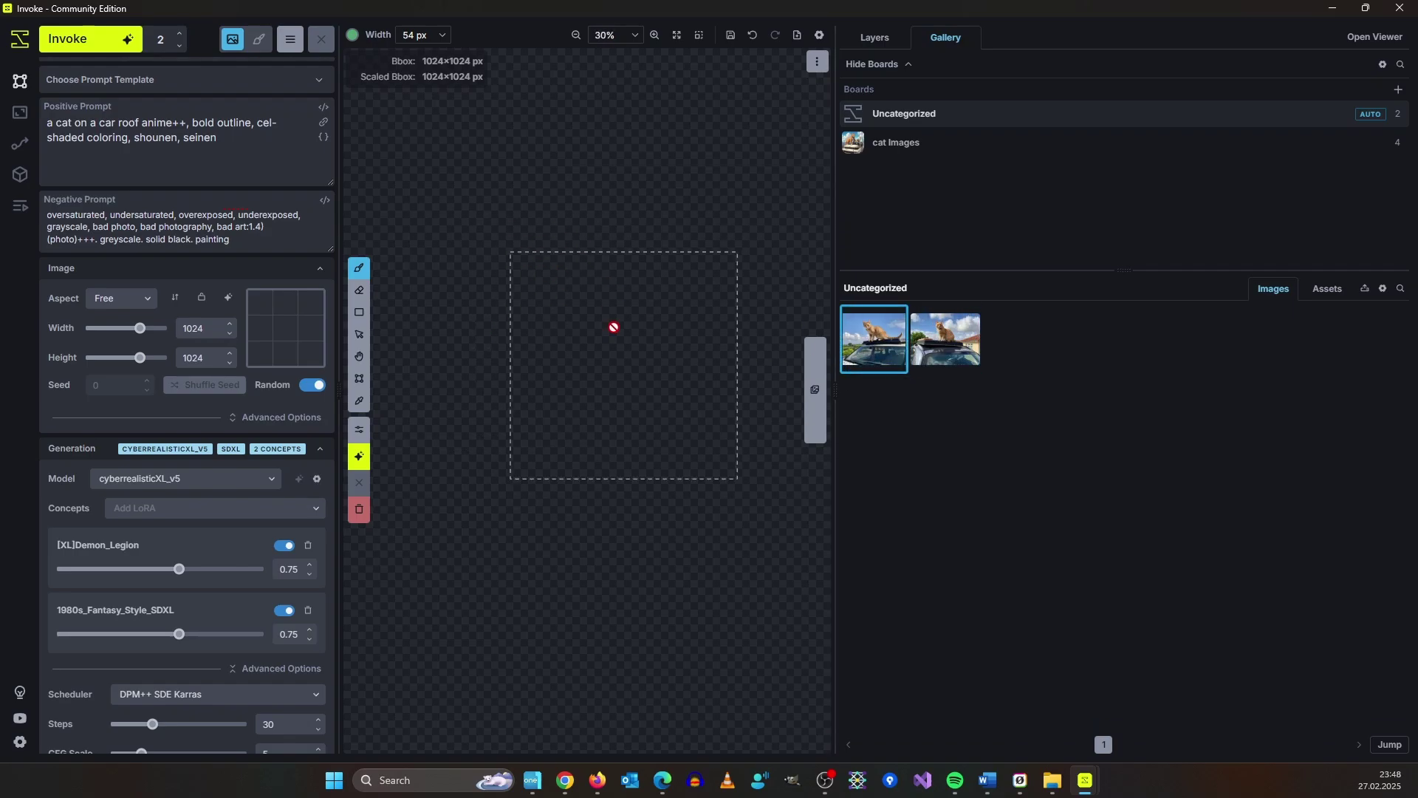